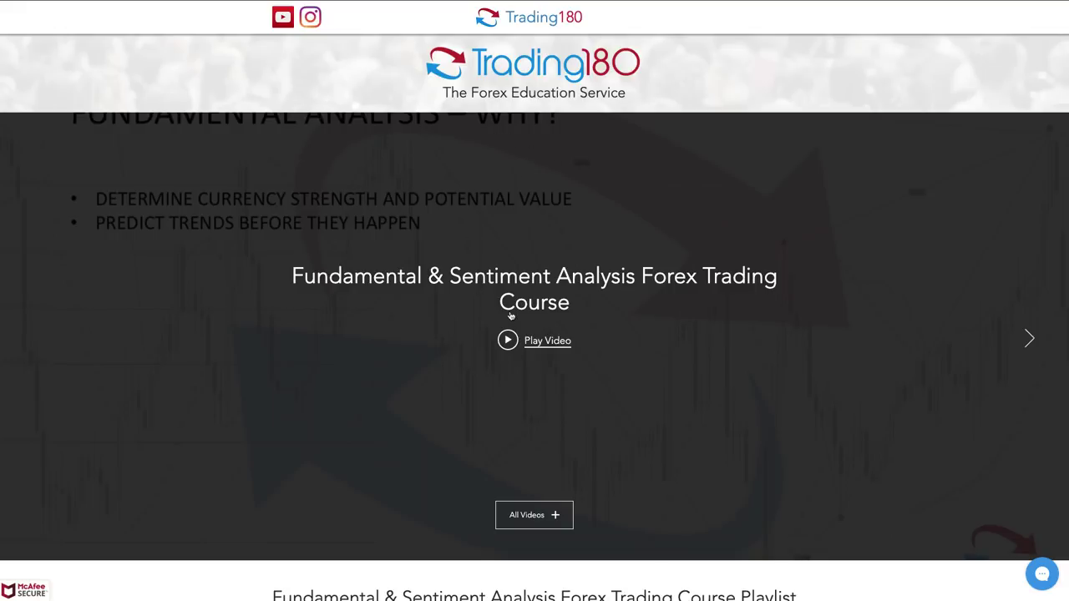
# Show all videos of the Fundamental & Sentiment Analysis course and browse the video thumbnails and playlist.
pyautogui.scroll(-3, 595, 293)
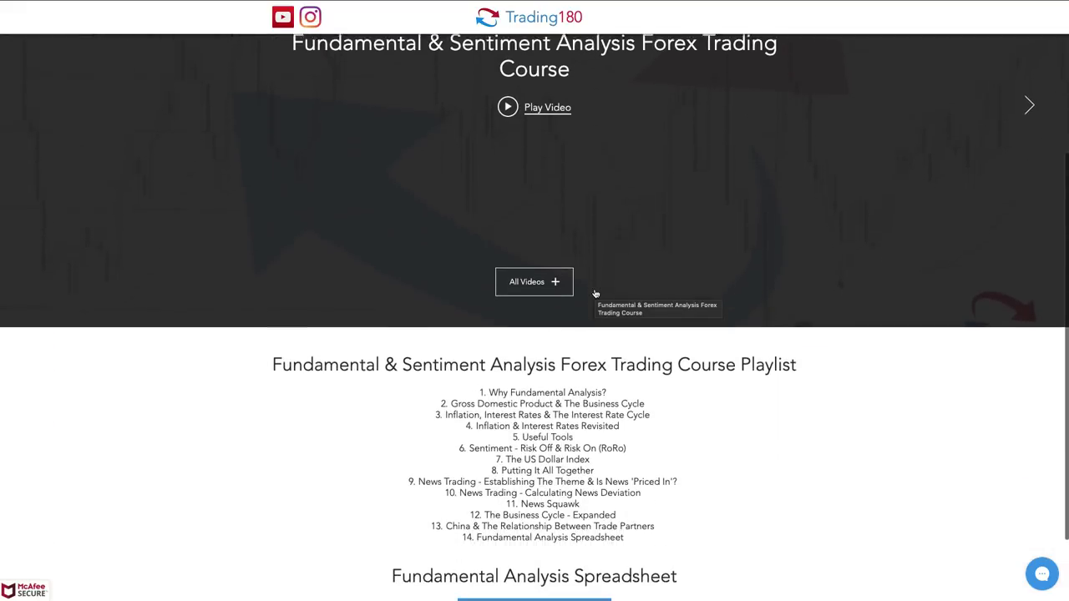
pyautogui.click(524, 282)
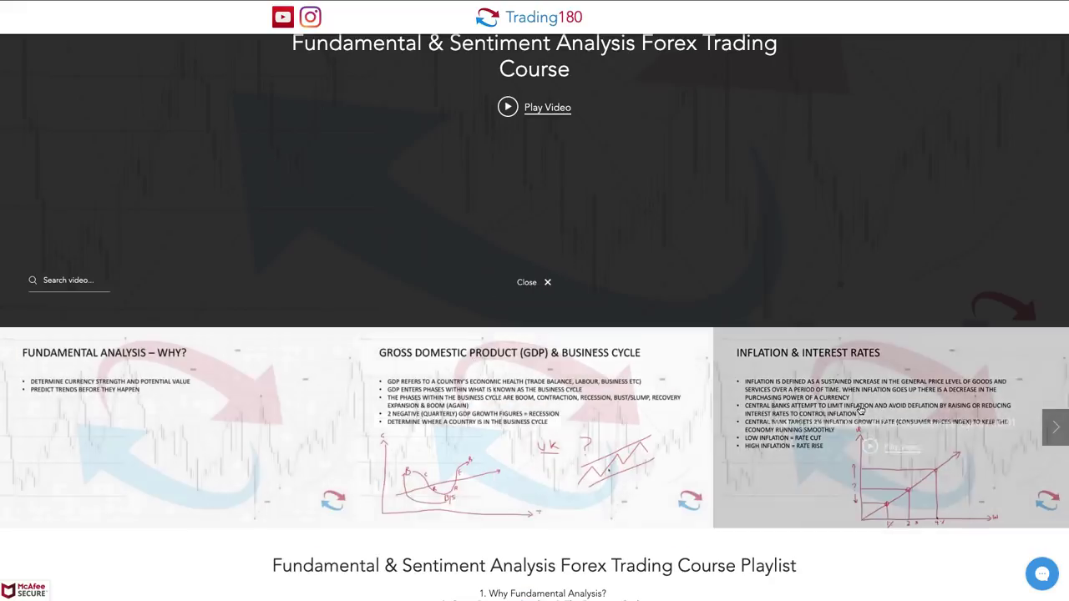
pyautogui.click(1055, 426)
pyautogui.scroll(-2, 878, 424)
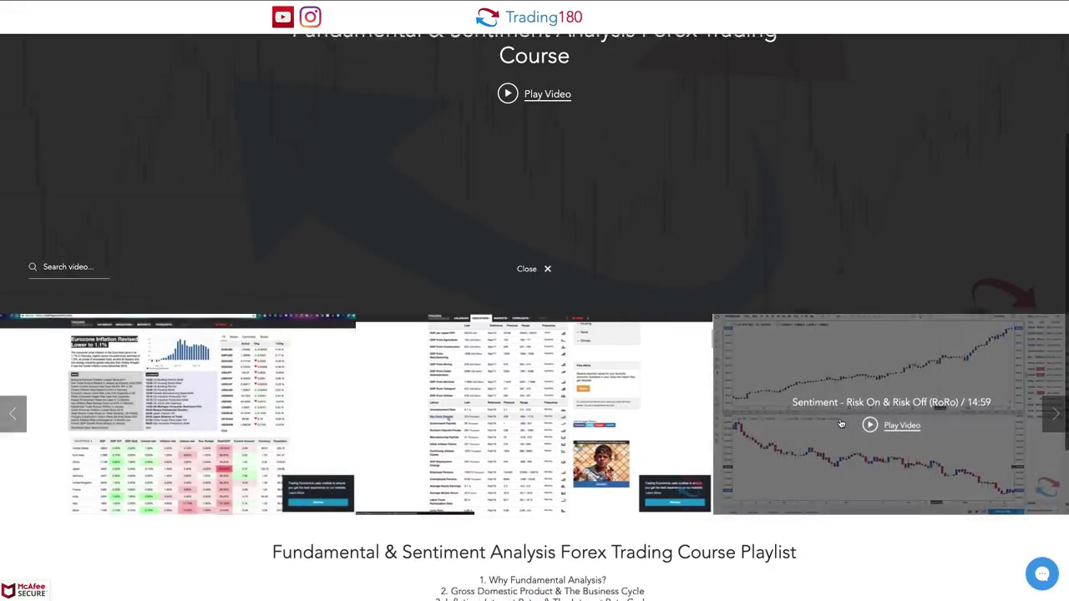
pyautogui.scroll(-1, 708, 429)
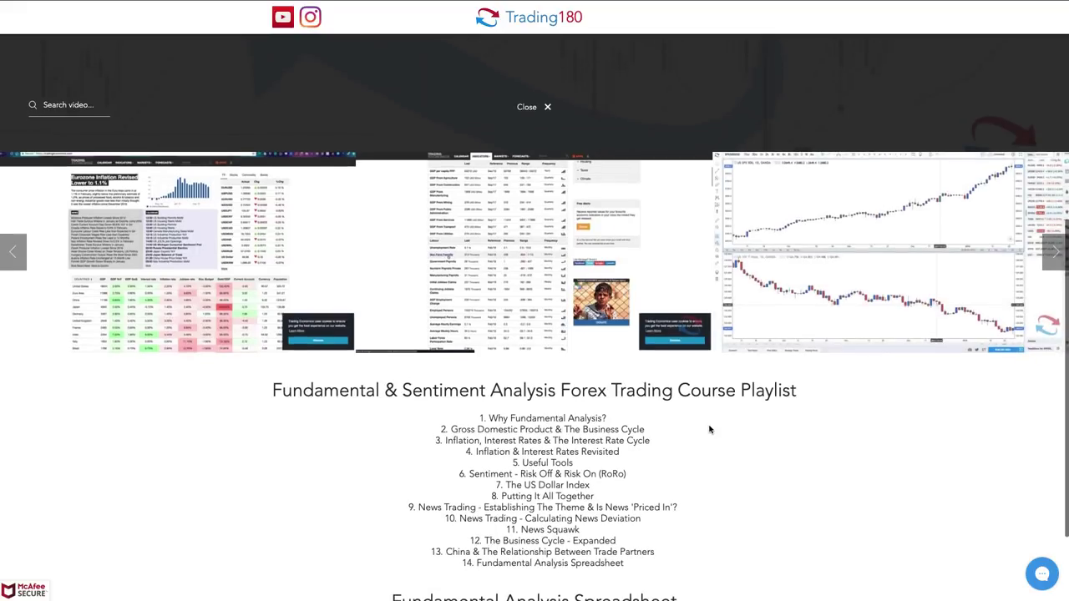
pyautogui.scroll(-1, 666, 437)
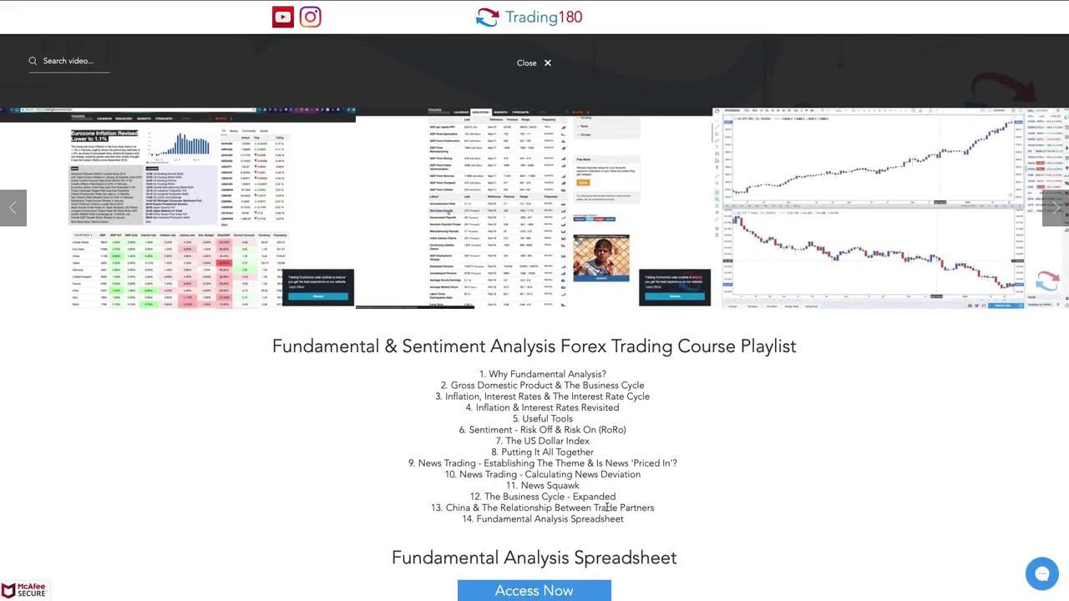
# Access the Fundamental Analysis Spreadsheet offered below the course playlist.
pyautogui.scroll(2, 642, 426)
pyautogui.scroll(3, 636, 425)
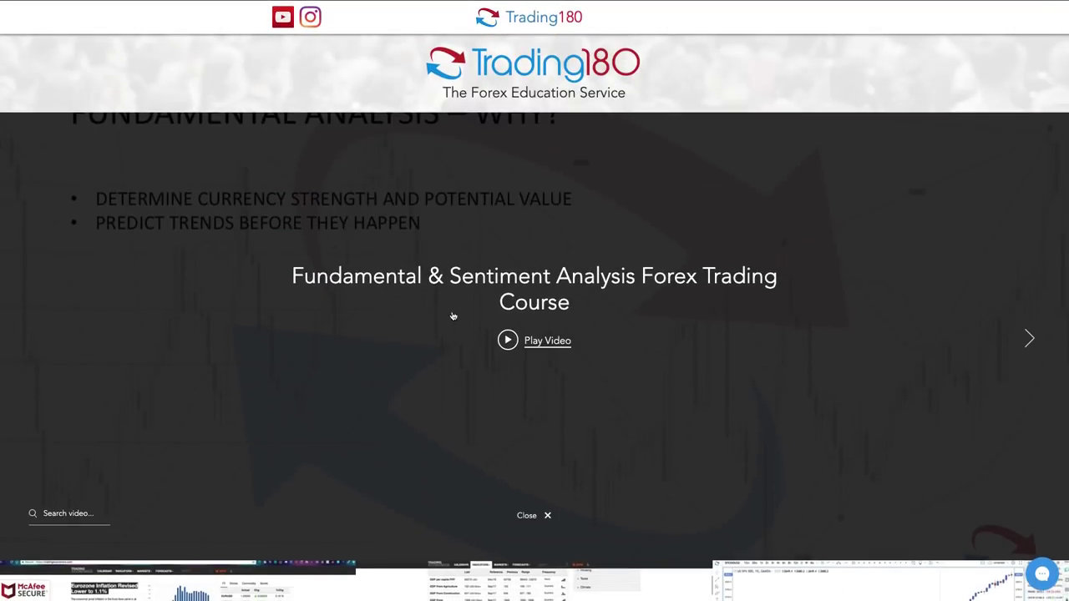
pyautogui.scroll(-1, 515, 397)
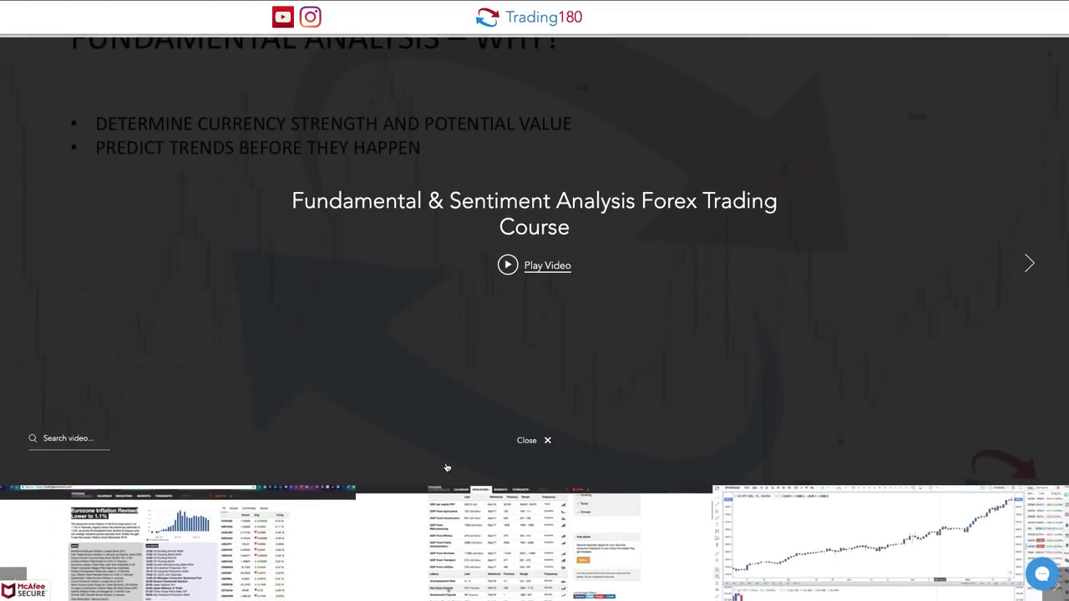
pyautogui.scroll(1, 406, 314)
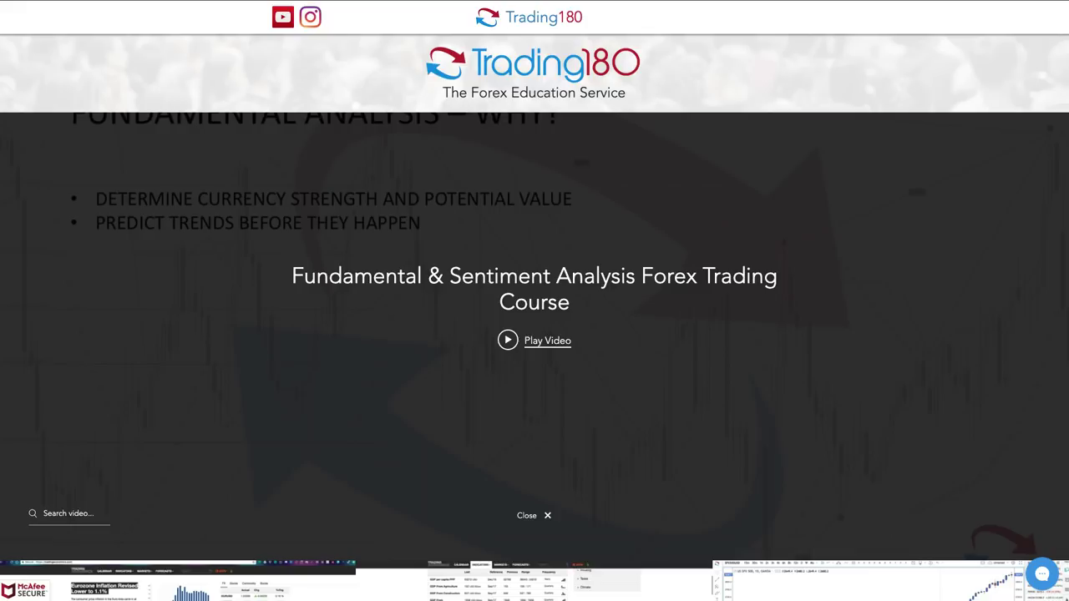
pyautogui.scroll(-6, 359, 286)
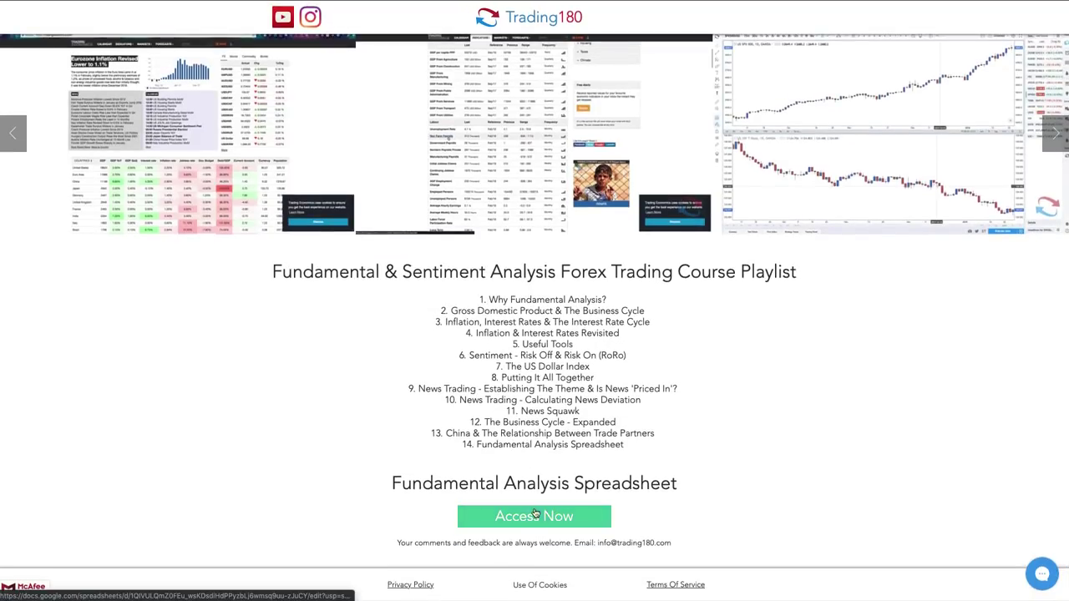
pyautogui.click(527, 515)
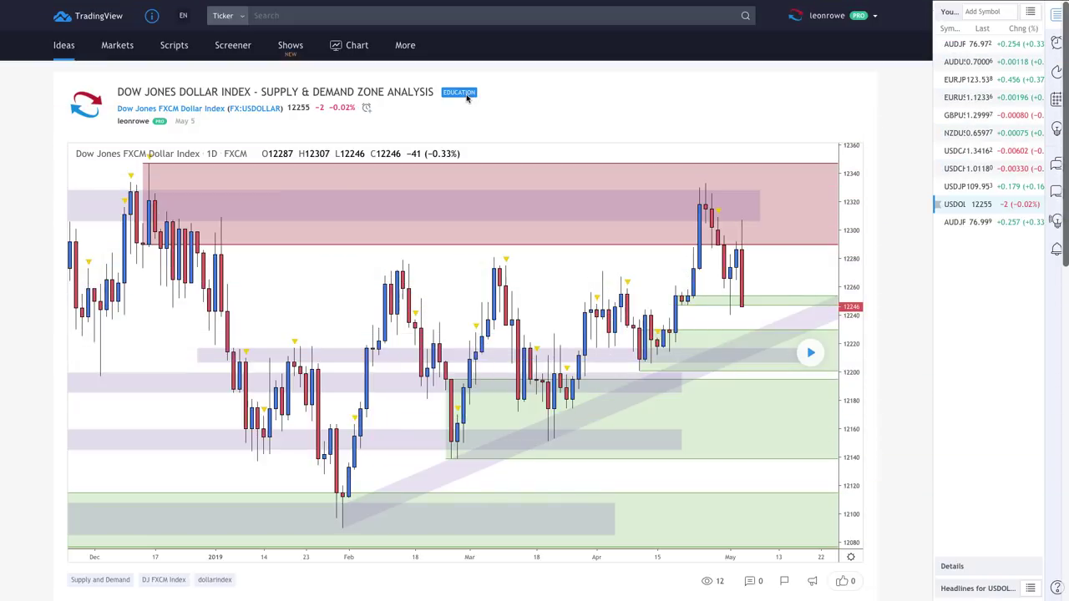
# Hide the watchlist on the Dow Jones Dollar Index idea in TradingView and play its published chart forward.
pyautogui.click(1055, 15)
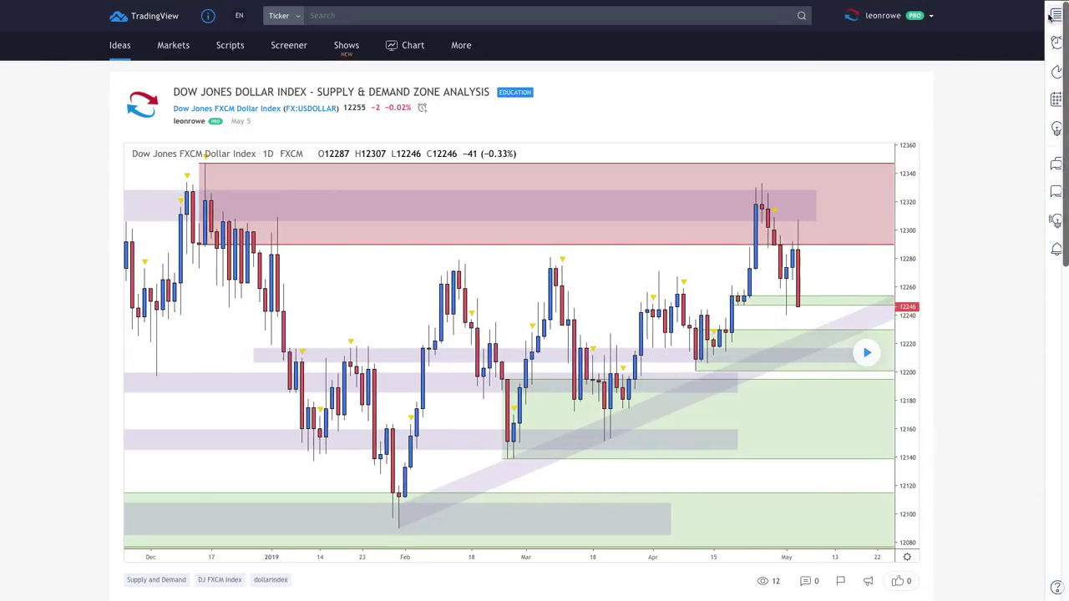
pyautogui.scroll(-1, 779, 171)
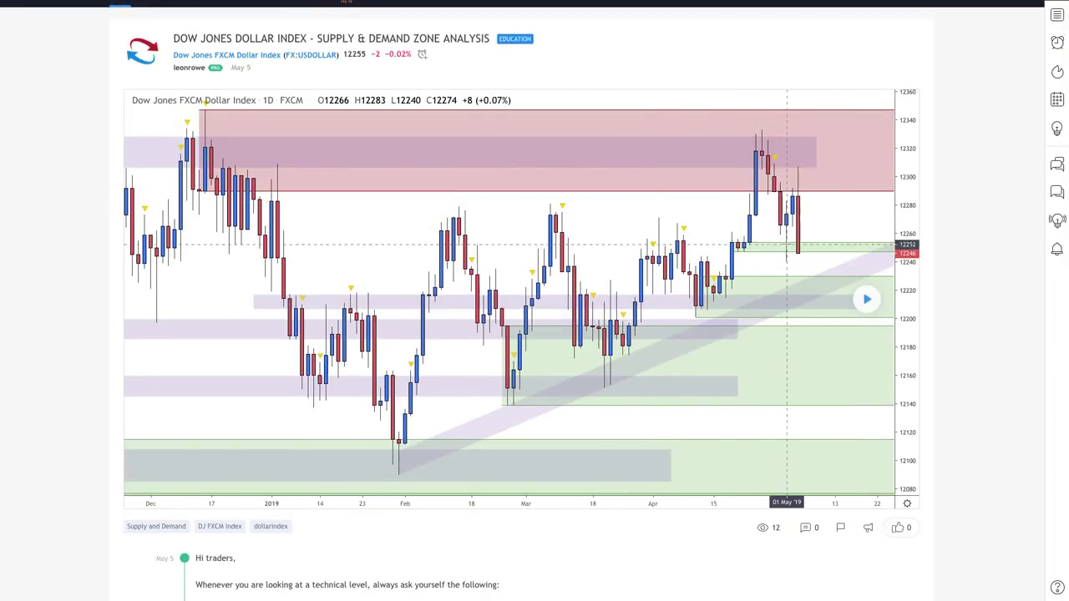
pyautogui.click(867, 299)
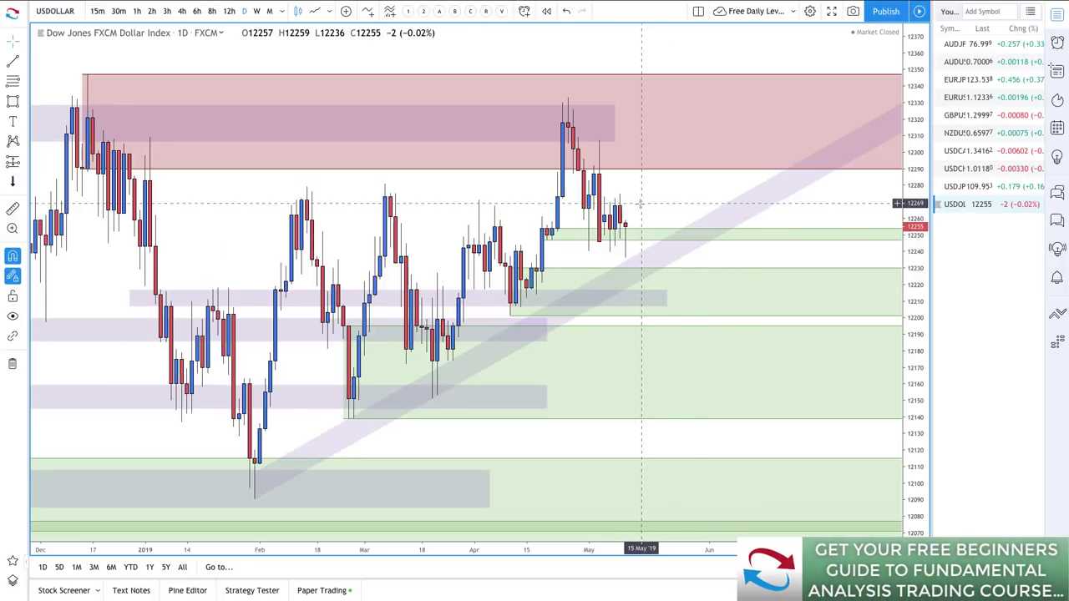
# Resize the red supply zone on the USDOLLAR daily chart to span 12333 at 25 April 2019 down to 12274 at 2 May 2019.
pyautogui.scroll(3, 638, 205)
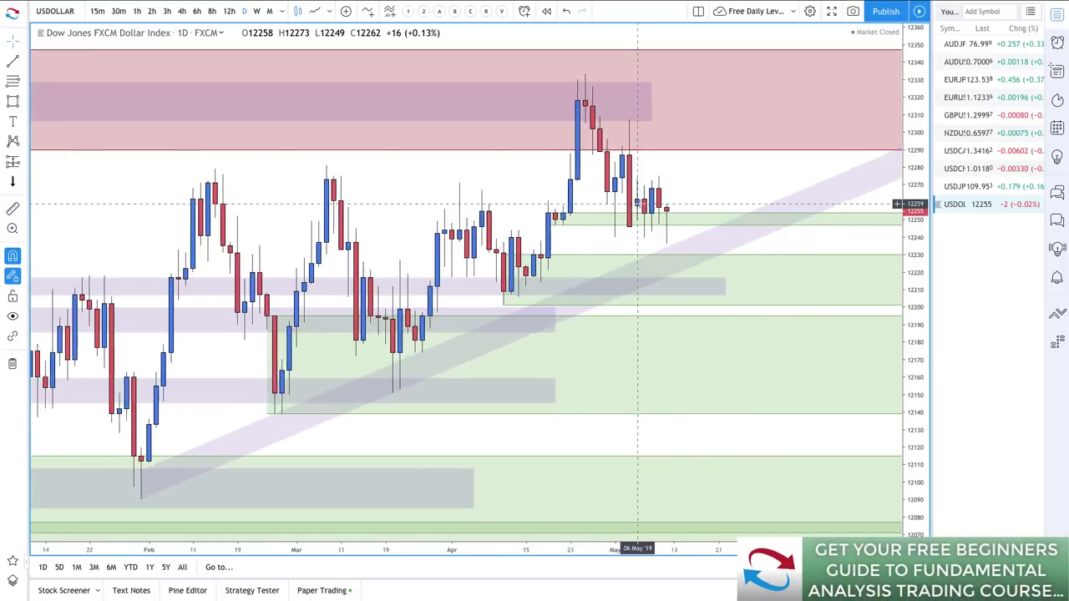
pyautogui.scroll(3, 638, 205)
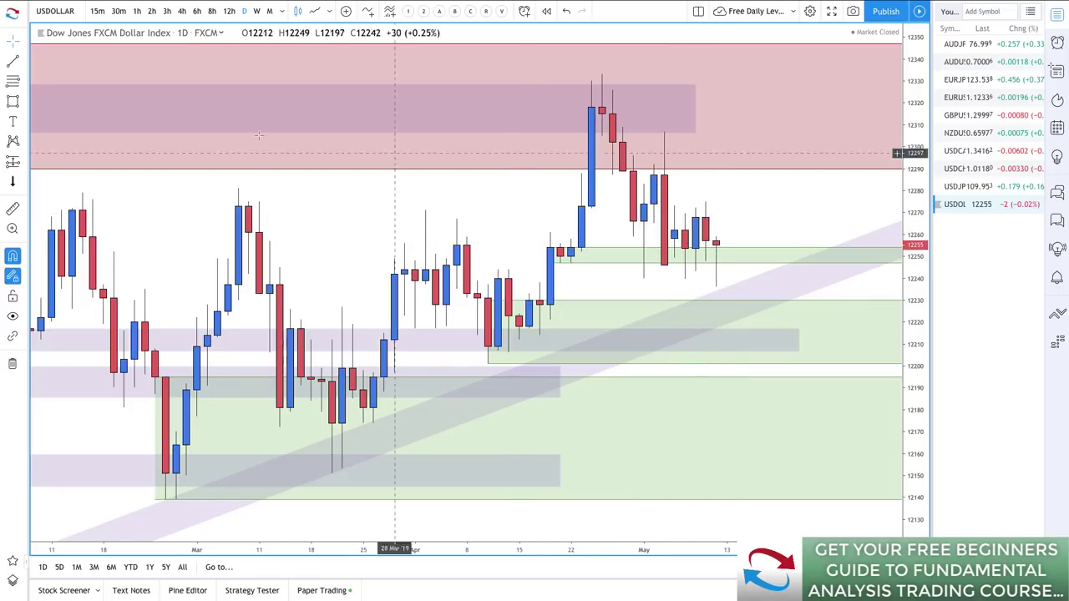
pyautogui.scroll(-3, 727, 200)
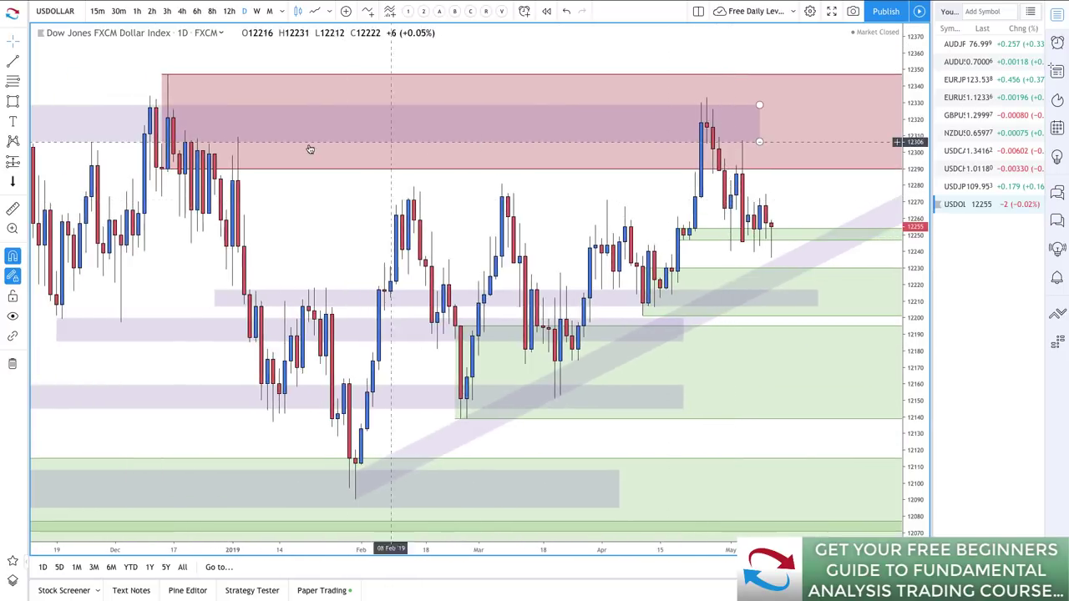
pyautogui.moveTo(164, 169); pyautogui.dragTo(167, 155)
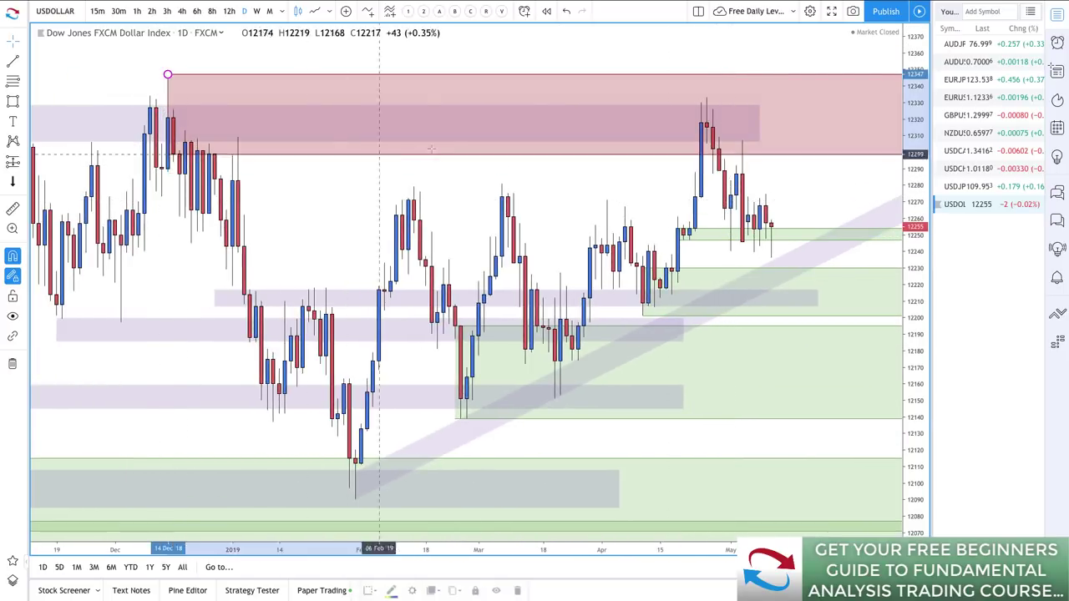
pyautogui.moveTo(431, 149); pyautogui.dragTo(736, 185)
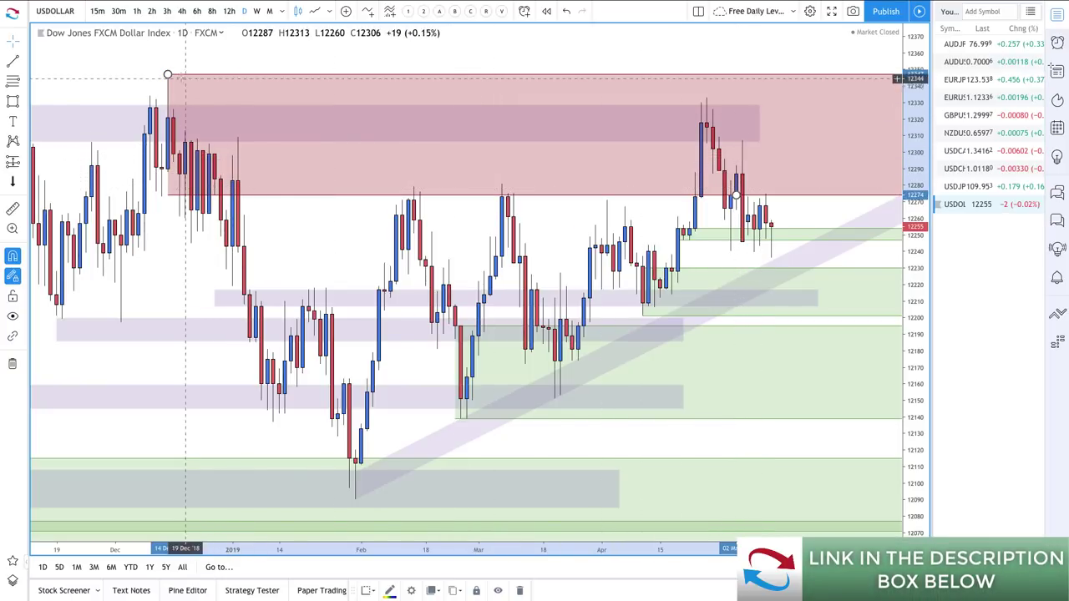
pyautogui.moveTo(167, 74); pyautogui.dragTo(743, 140)
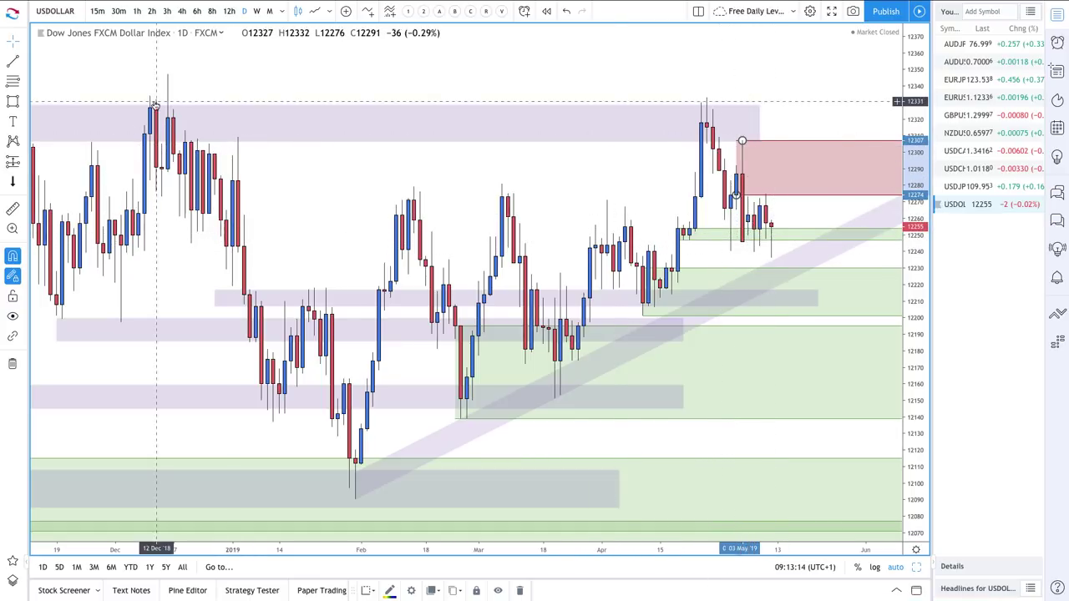
pyautogui.moveTo(742, 142); pyautogui.dragTo(707, 97)
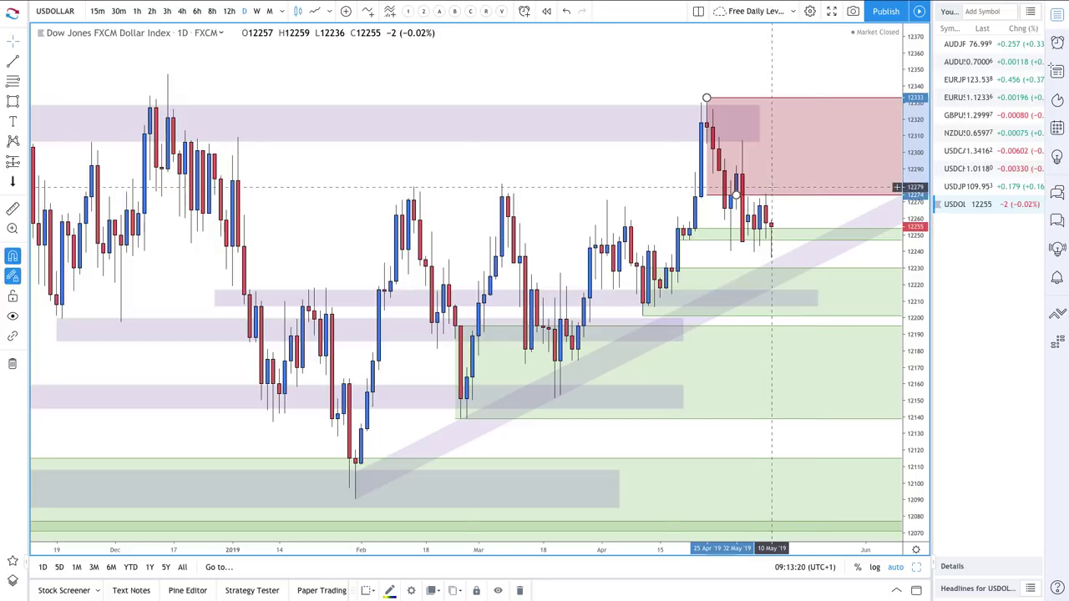
# Draw two arrows projecting price from the latest candle up to about 12304 in the supply zone and back down to about 12268.
pyautogui.click(27, 63)
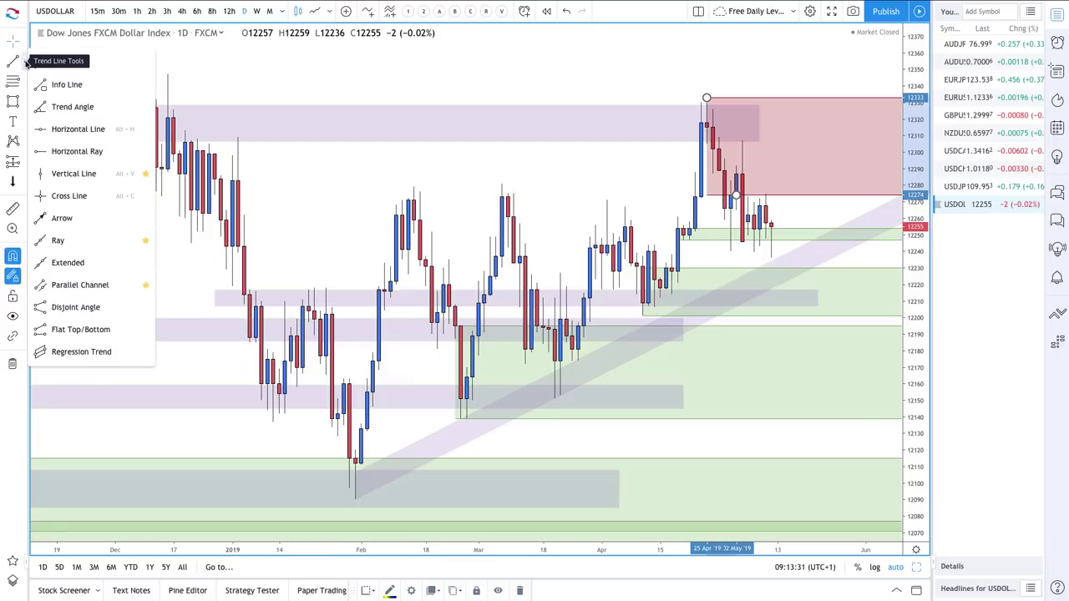
pyautogui.click(77, 219)
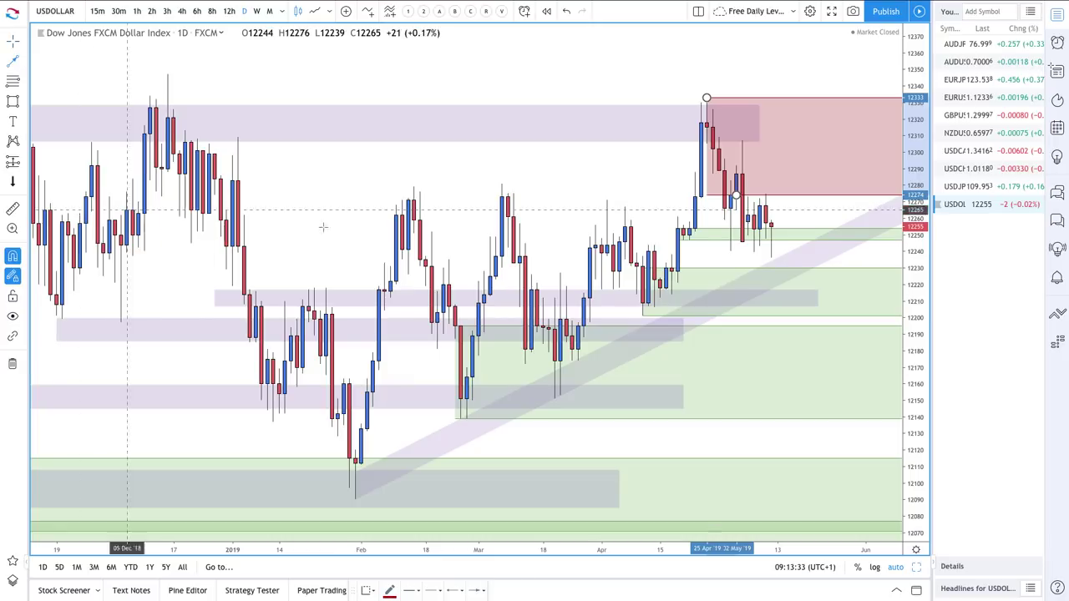
pyautogui.click(802, 150)
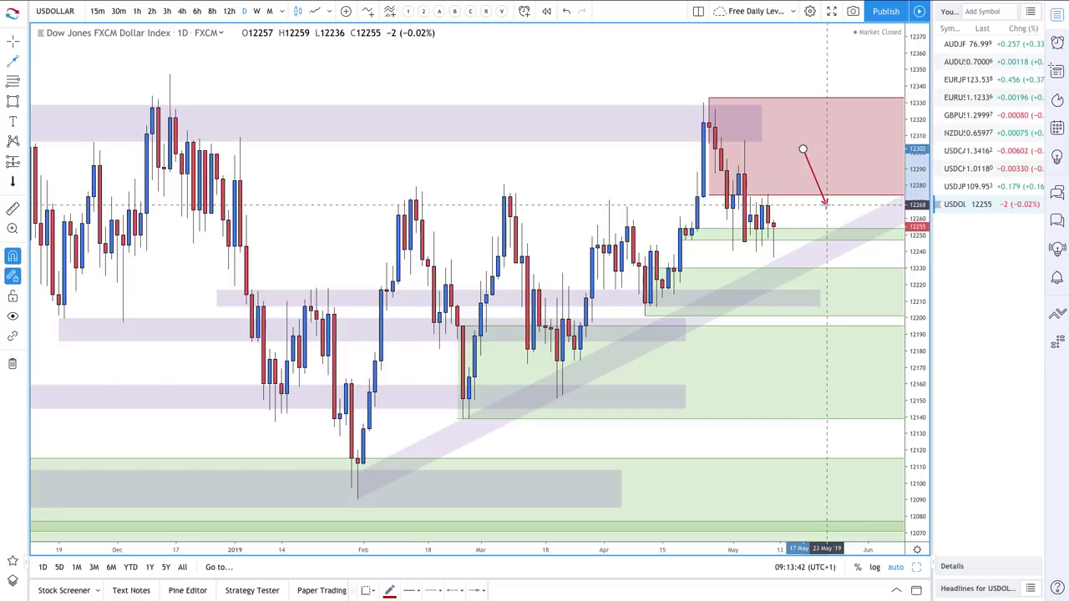
pyautogui.click(826, 204)
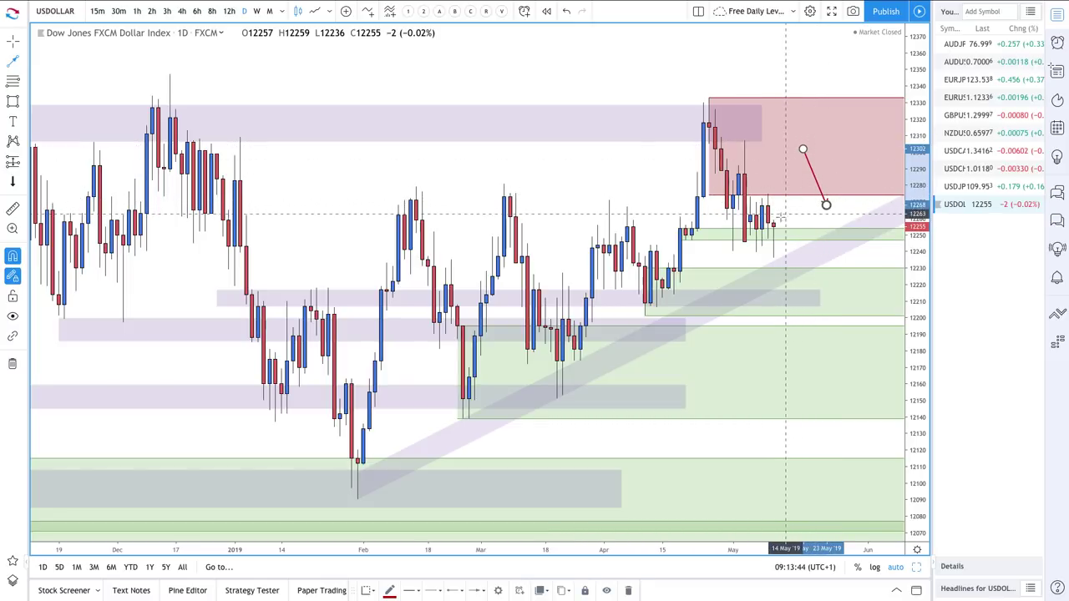
pyautogui.click(774, 223)
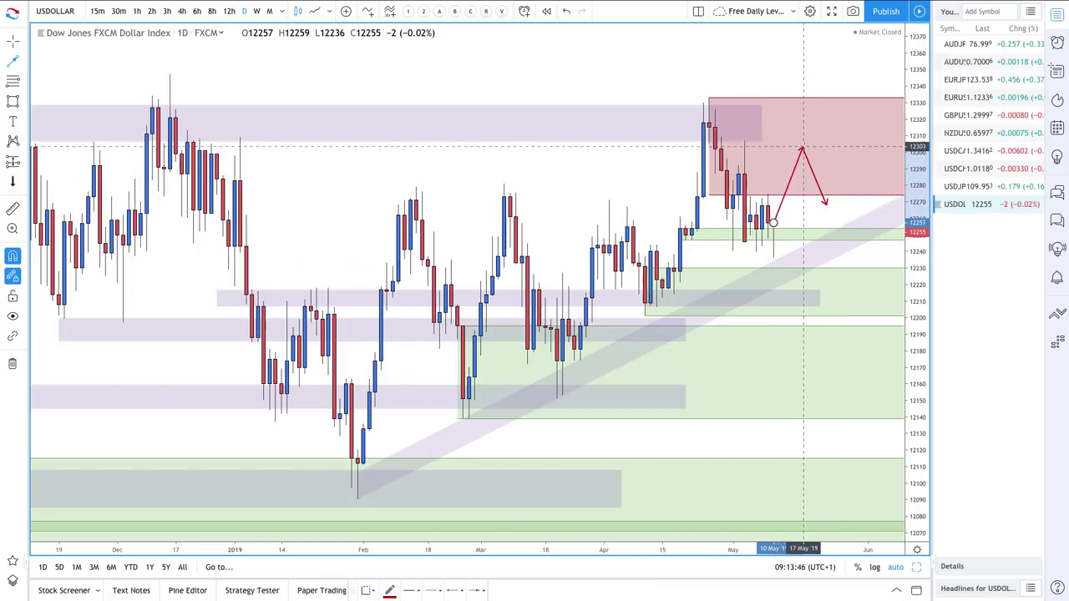
pyautogui.click(802, 149)
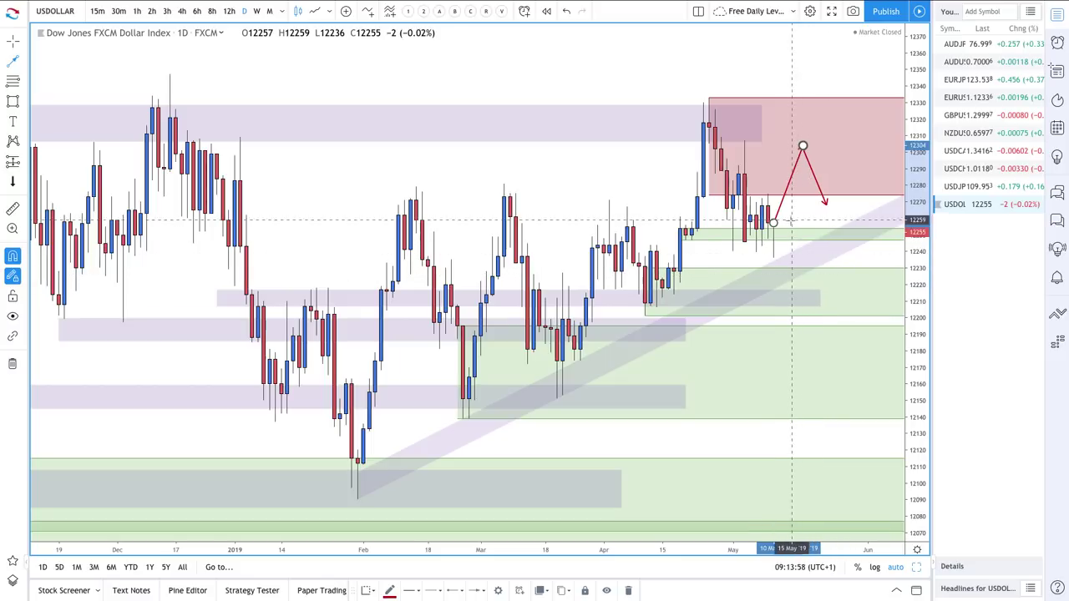
# Draw two arrows projecting price from the latest candle down to about 12213 in the demand zone and back up to about 12248.
pyautogui.click(774, 224)
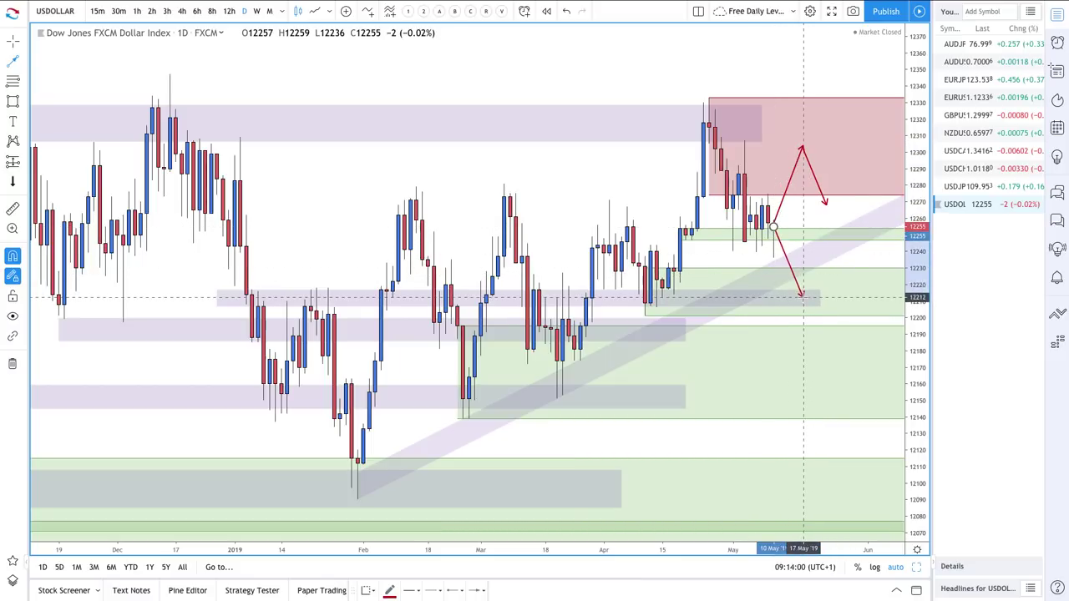
pyautogui.click(802, 296)
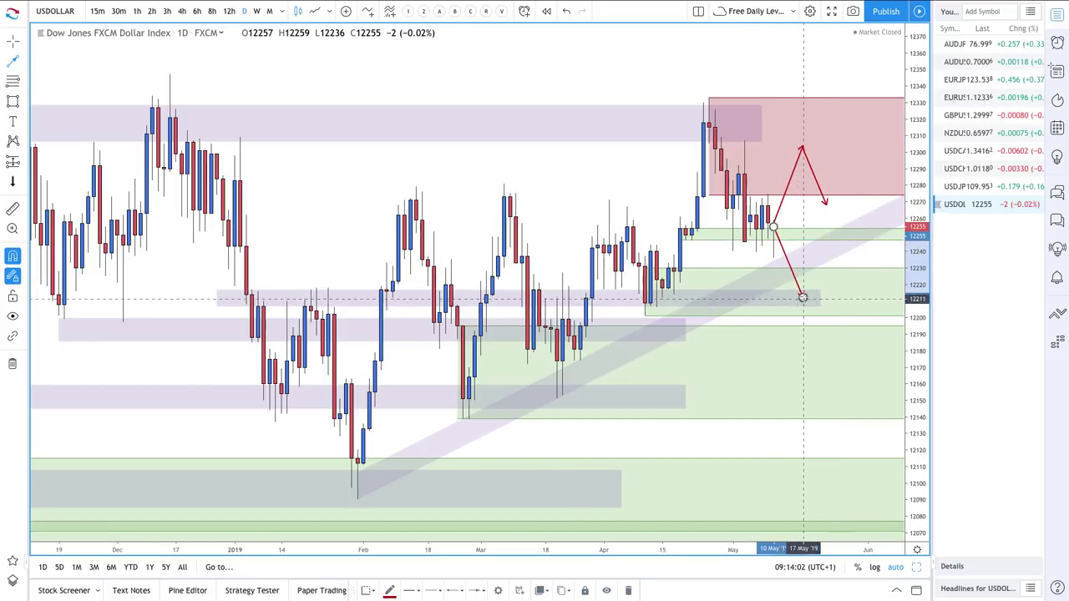
pyautogui.click(837, 239)
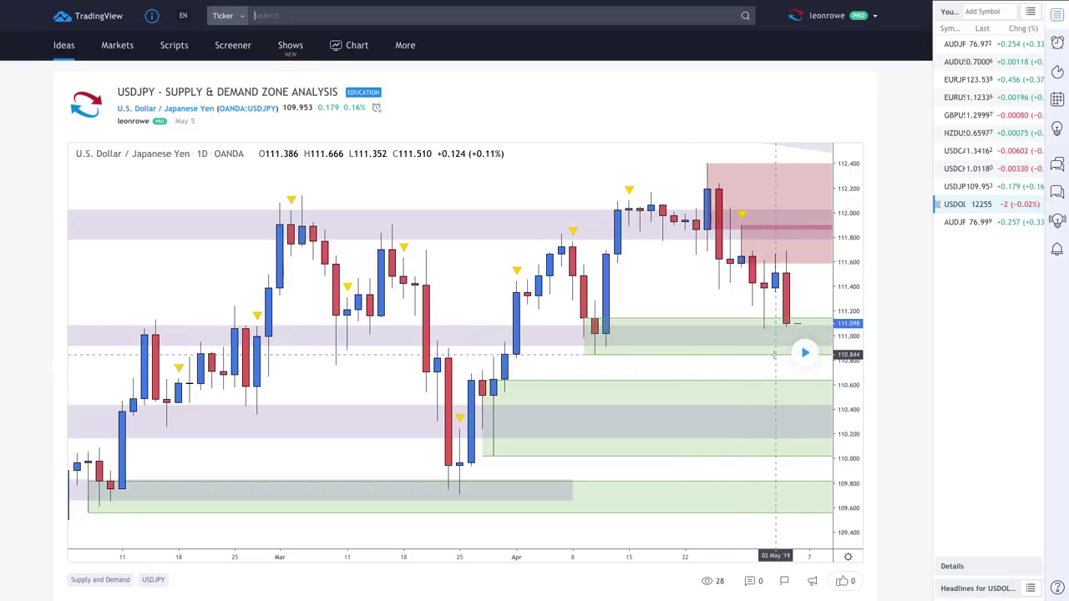
# Play the published USDJPY supply and demand zone idea forward and zoom out its chart.
pyautogui.click(806, 355)
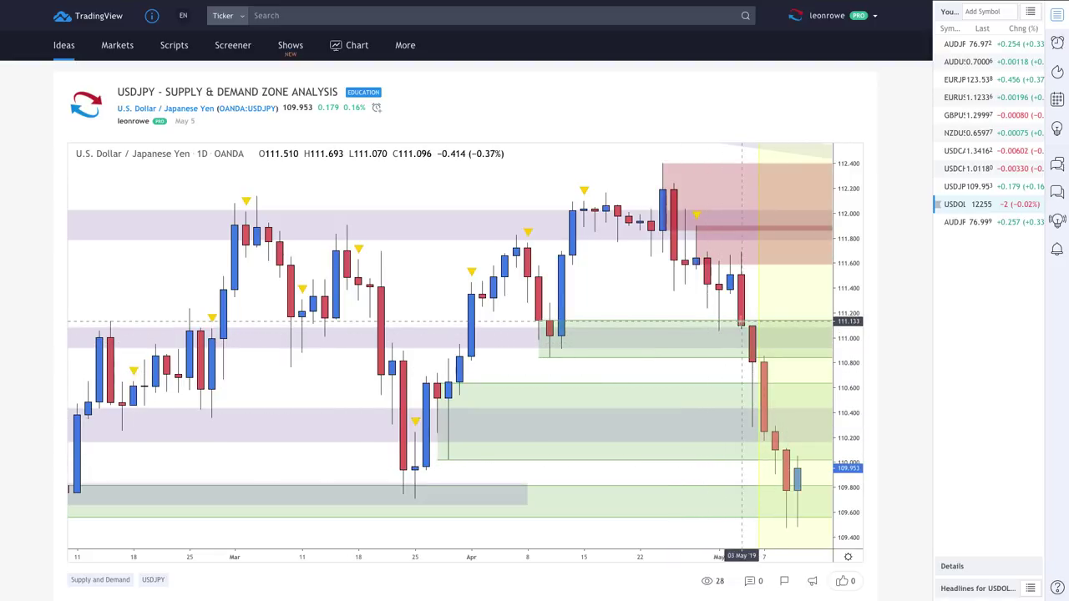
pyautogui.rightClick(731, 317)
pyautogui.click(695, 318)
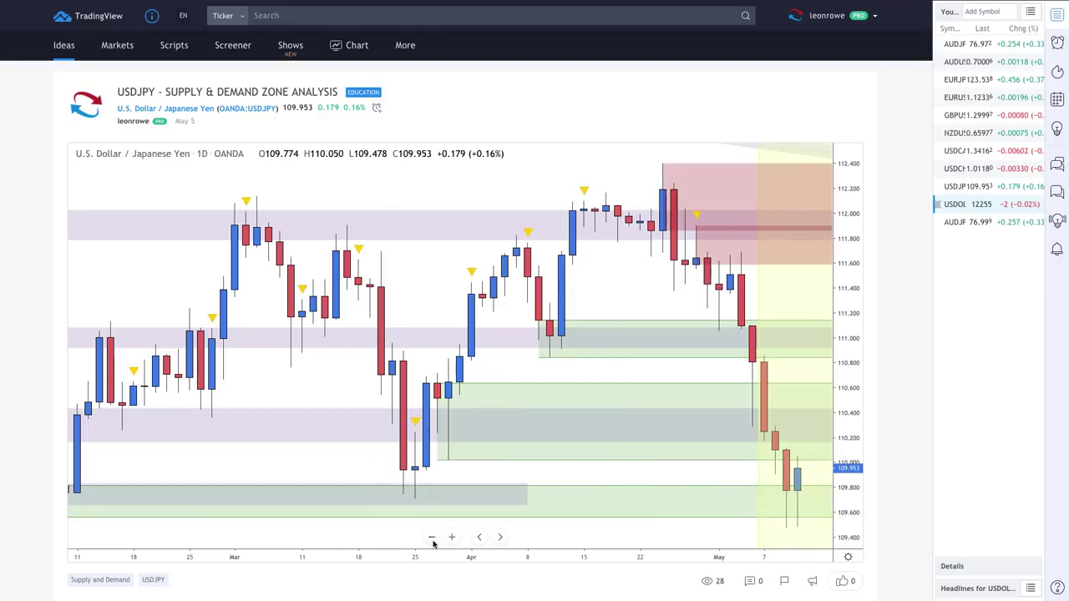
pyautogui.click(432, 537)
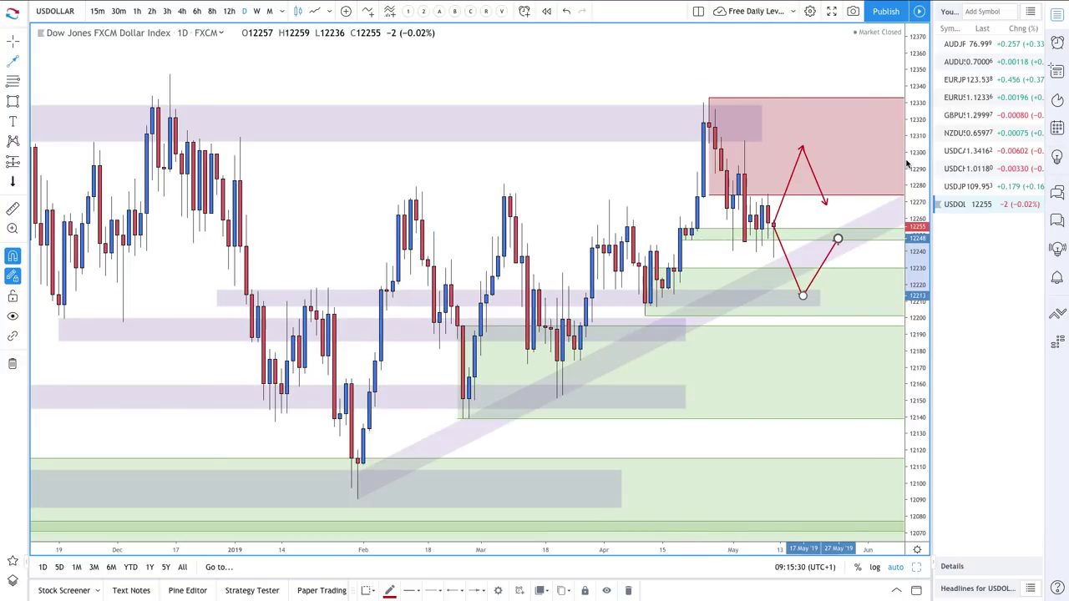
# Switch the daily chart to USDJPY and delete the green demand zone around 111.000.
pyautogui.press('Up')
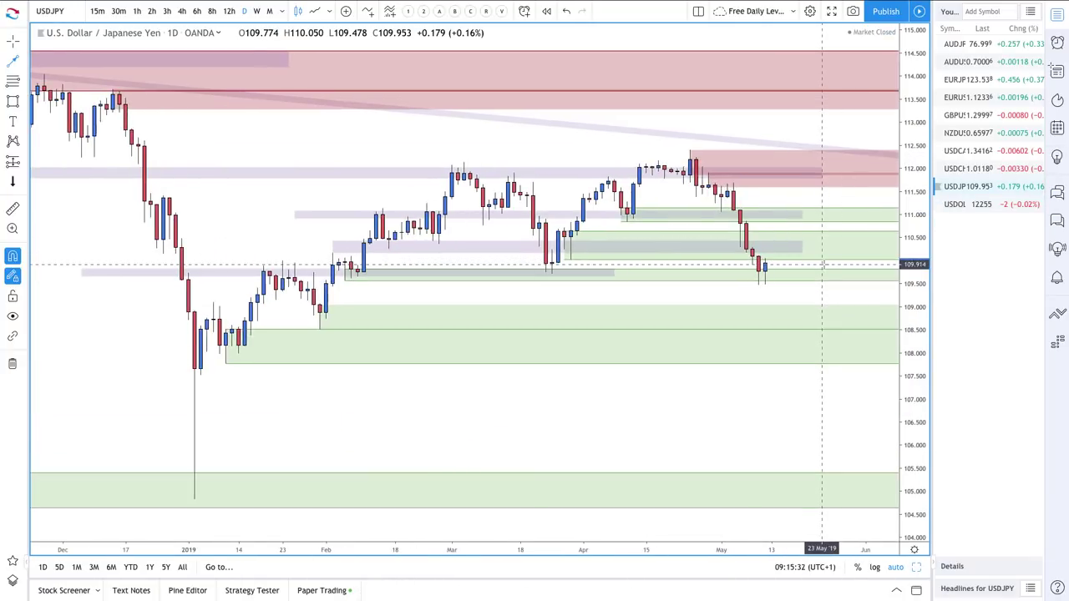
pyautogui.scroll(3, 822, 265)
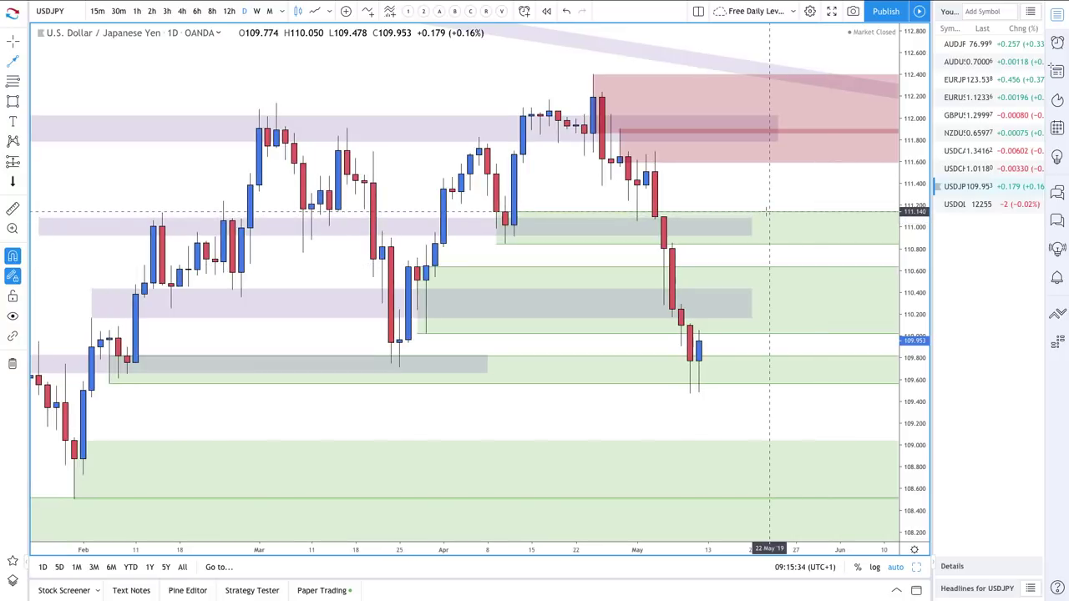
pyautogui.click(760, 215)
pyautogui.press('Delete')
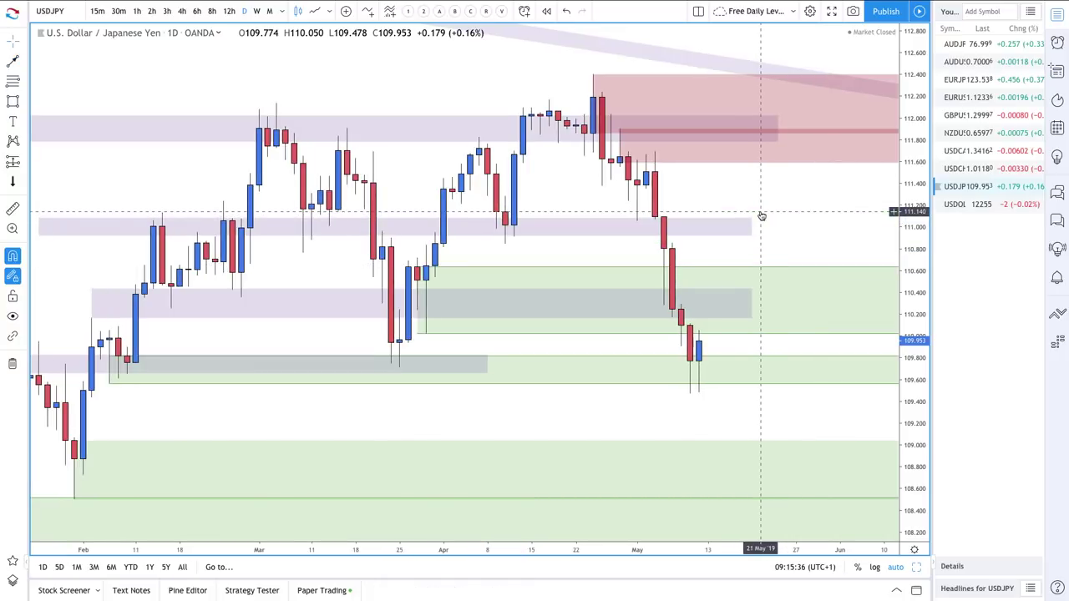
# Delete the purple band near 111.000, the green demand zone around 110.000 to 110.600, and the purple band around 110.300.
pyautogui.click(746, 222)
pyautogui.press('Delete')
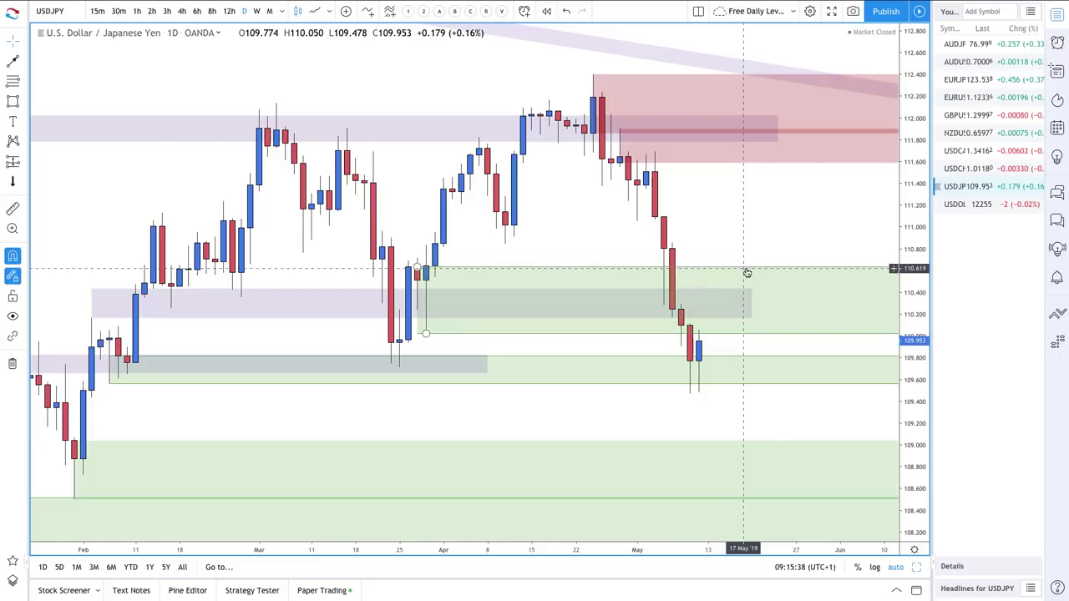
pyautogui.press('Delete')
pyautogui.click(731, 293)
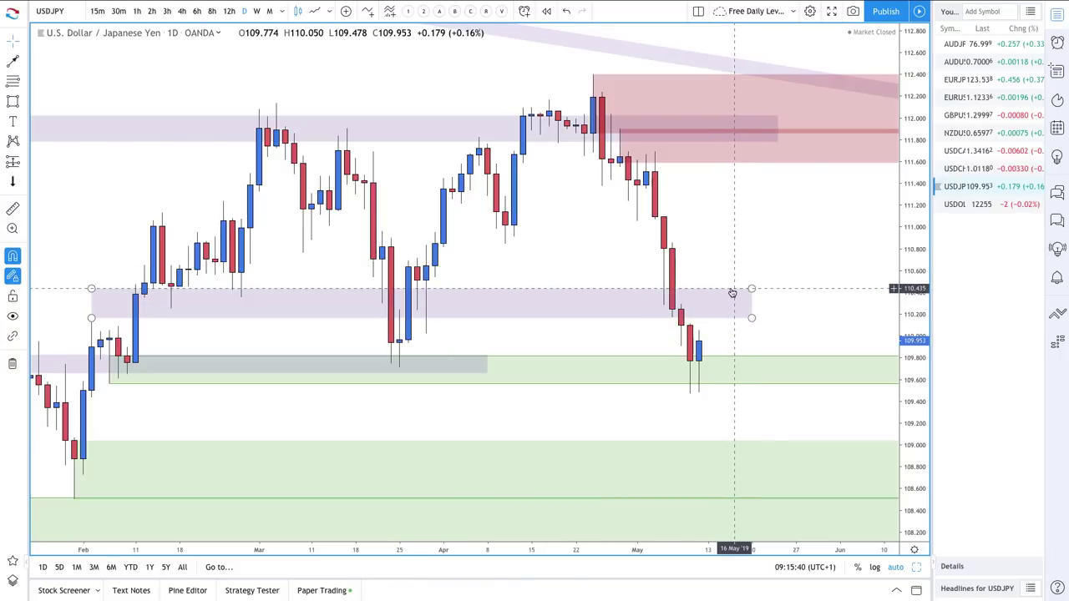
pyautogui.press('Delete')
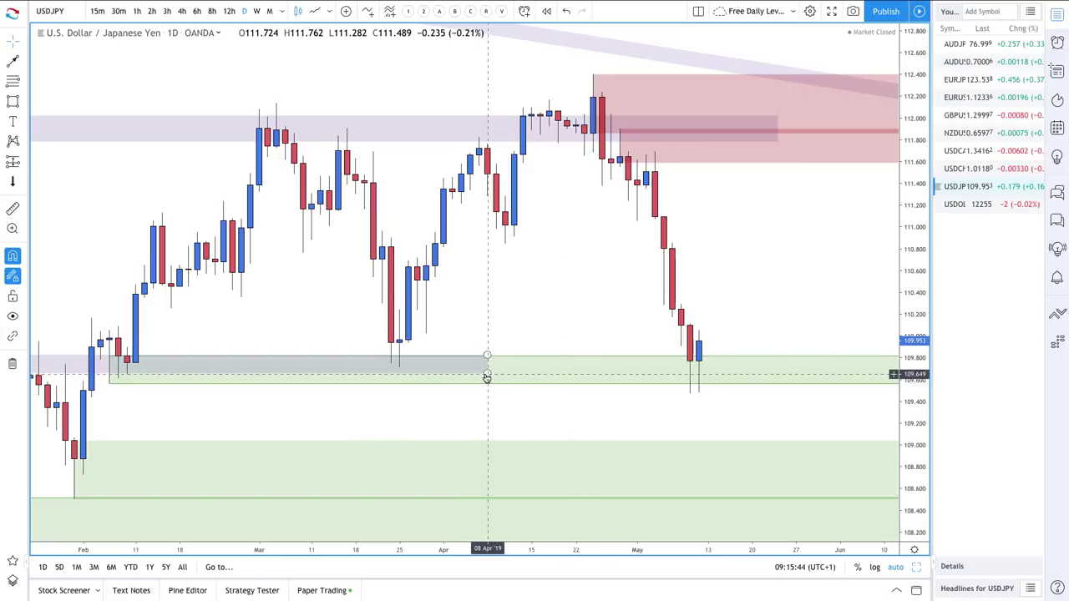
# Extend the purple support and resistance band near 109.800 right to 22 May '19 and left to 3 July '18.
pyautogui.moveTo(487, 375); pyautogui.dragTo(760, 373)
pyautogui.scroll(-5, 768, 355)
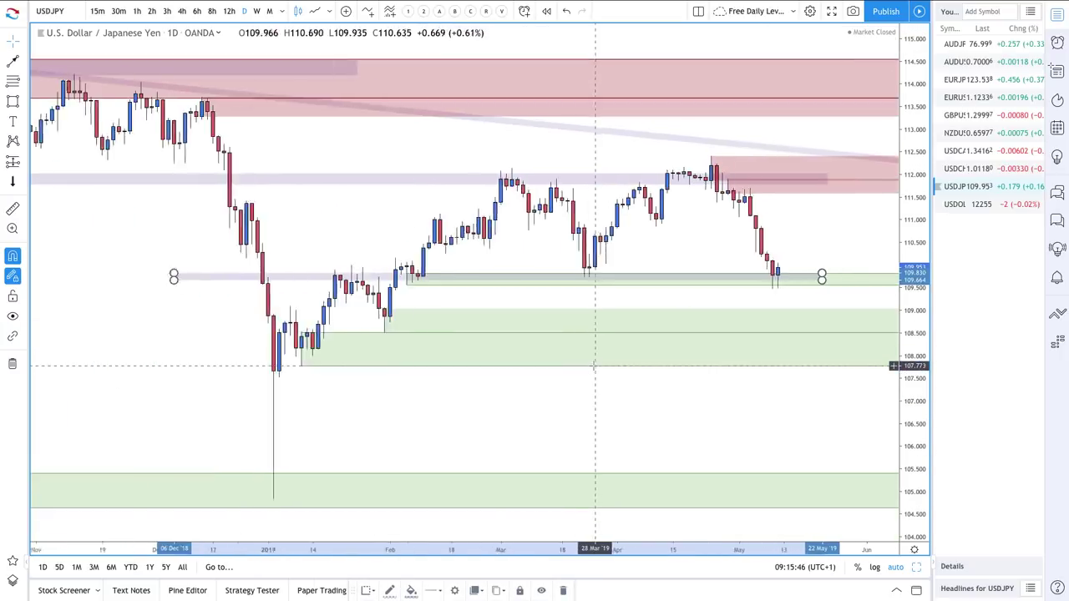
pyautogui.scroll(-3, 485, 312)
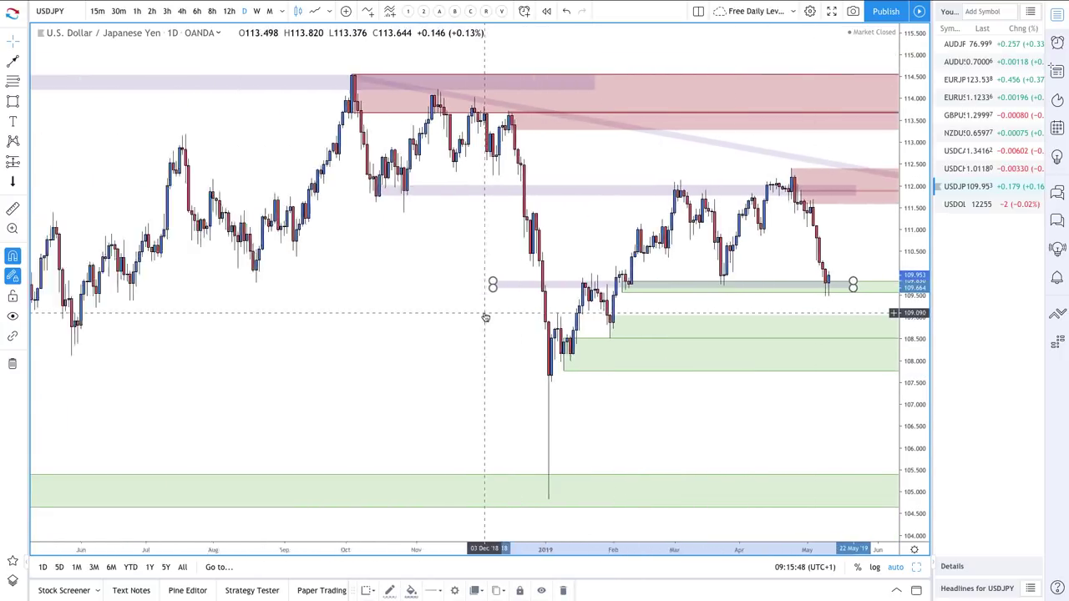
pyautogui.moveTo(515, 284); pyautogui.dragTo(187, 284)
pyautogui.scroll(5, 434, 334)
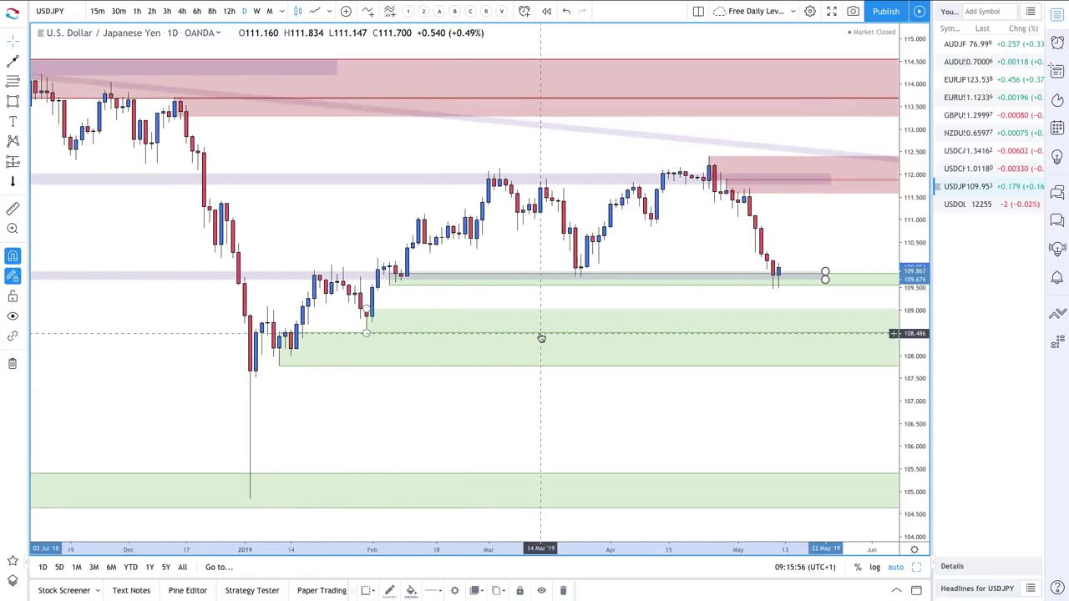
pyautogui.scroll(5, 541, 337)
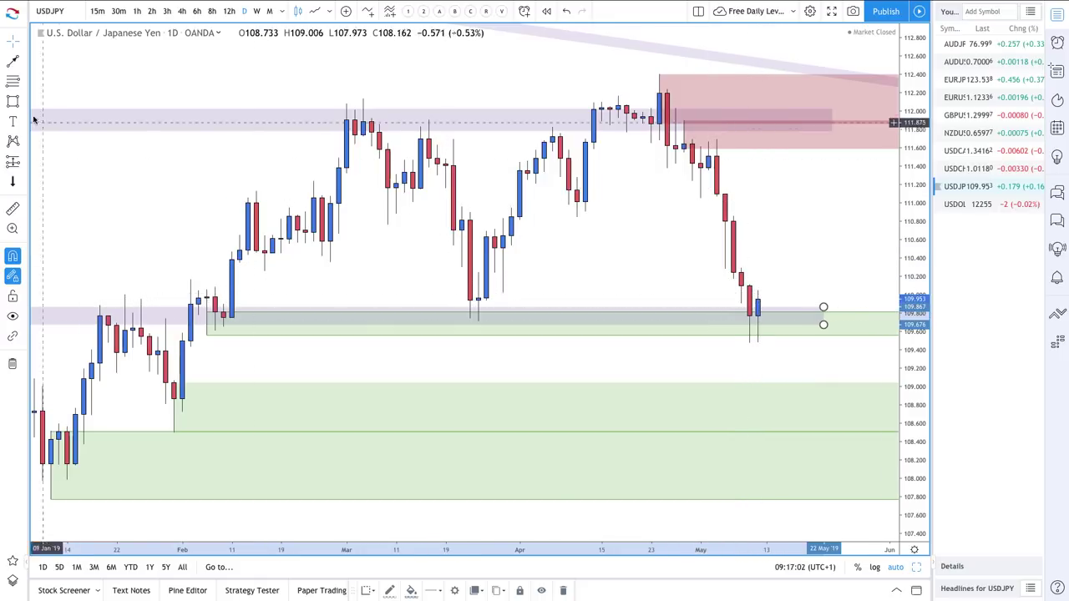
# Draw an arrow projecting price from the latest candle's high down to about 108.742 in the lower demand zone.
pyautogui.click(14, 72)
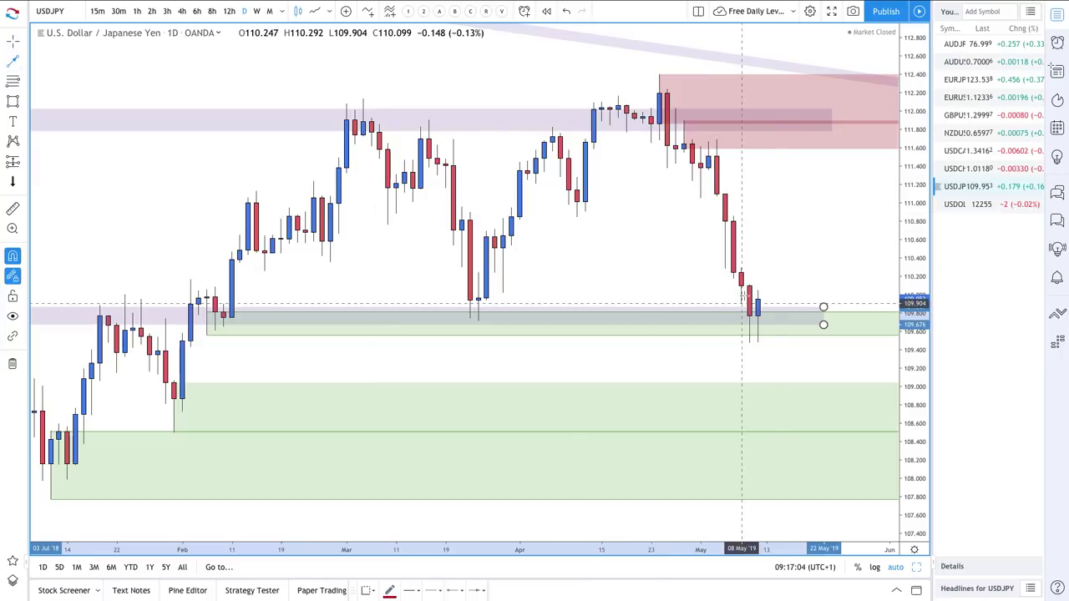
pyautogui.click(759, 290)
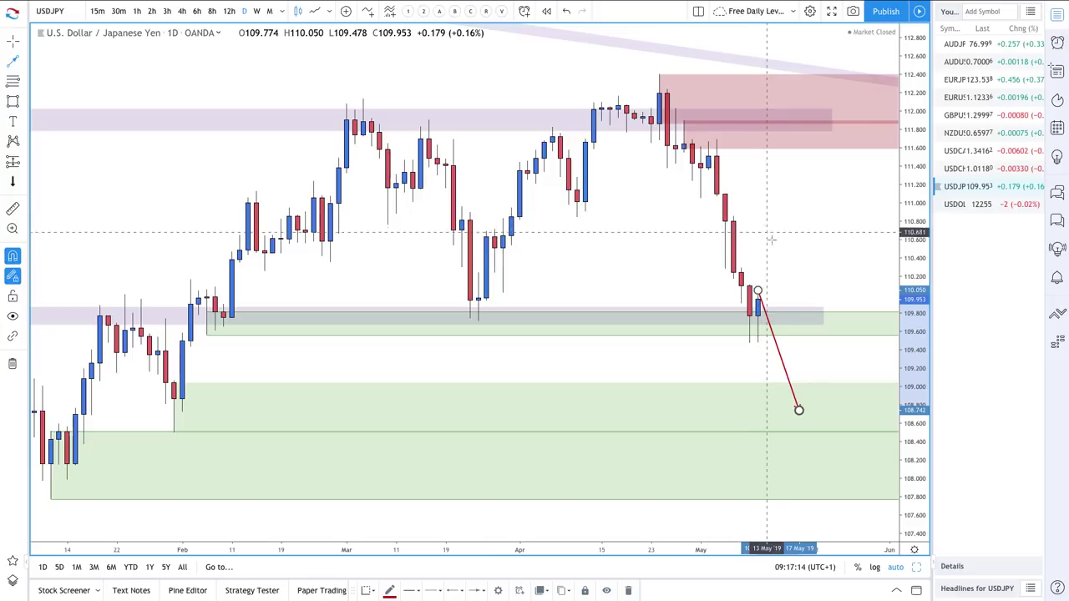
pyautogui.click(759, 291)
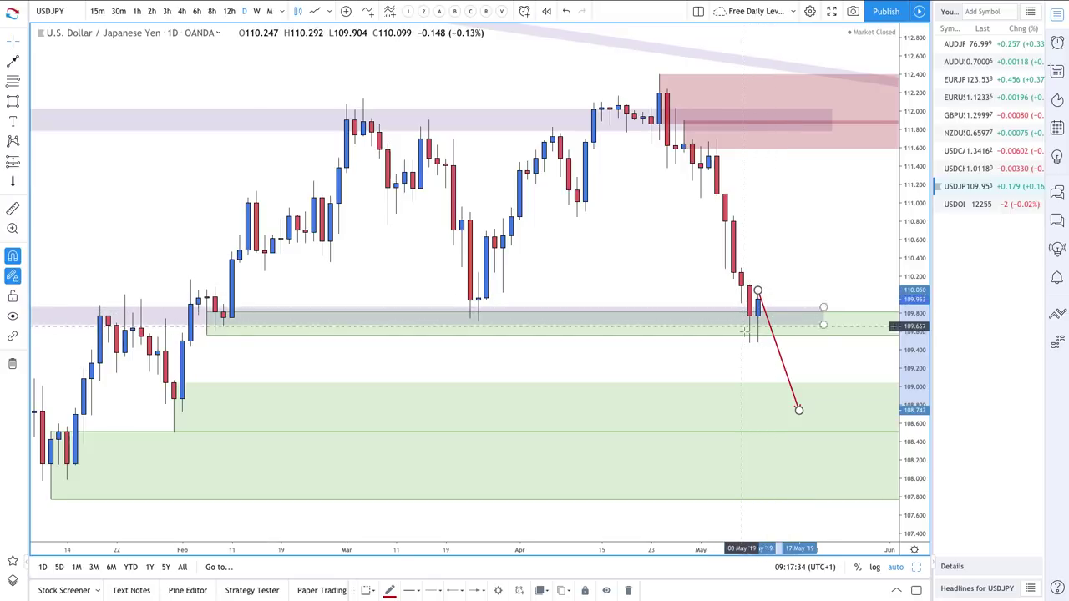
# Draw an arrow projecting a bounce from about 109.724 in the nearest demand zone up to about 110.409.
pyautogui.scroll(-2, 777, 355)
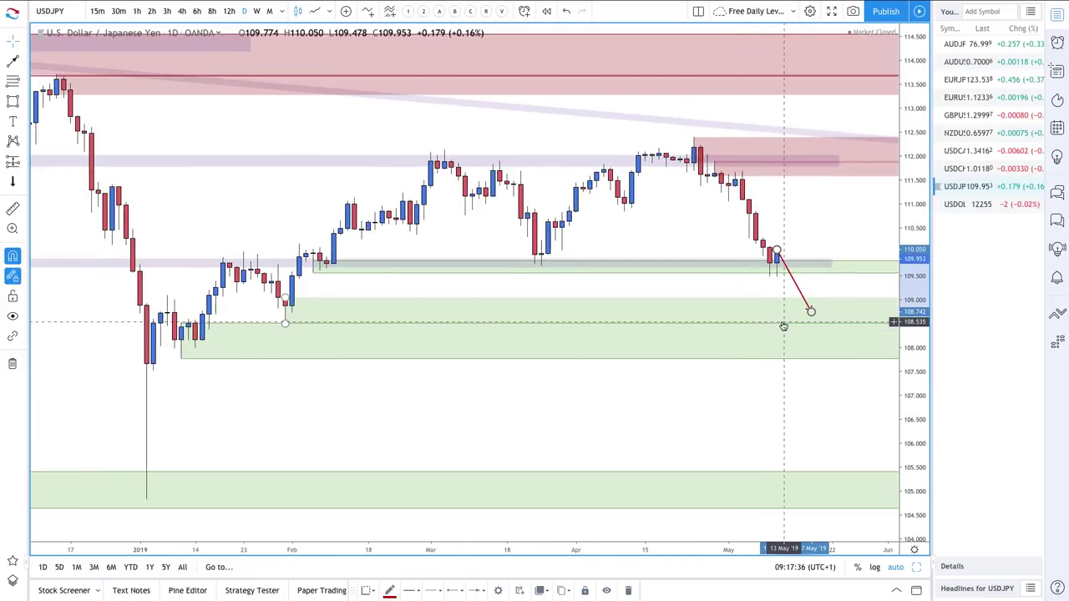
pyautogui.scroll(2, 784, 325)
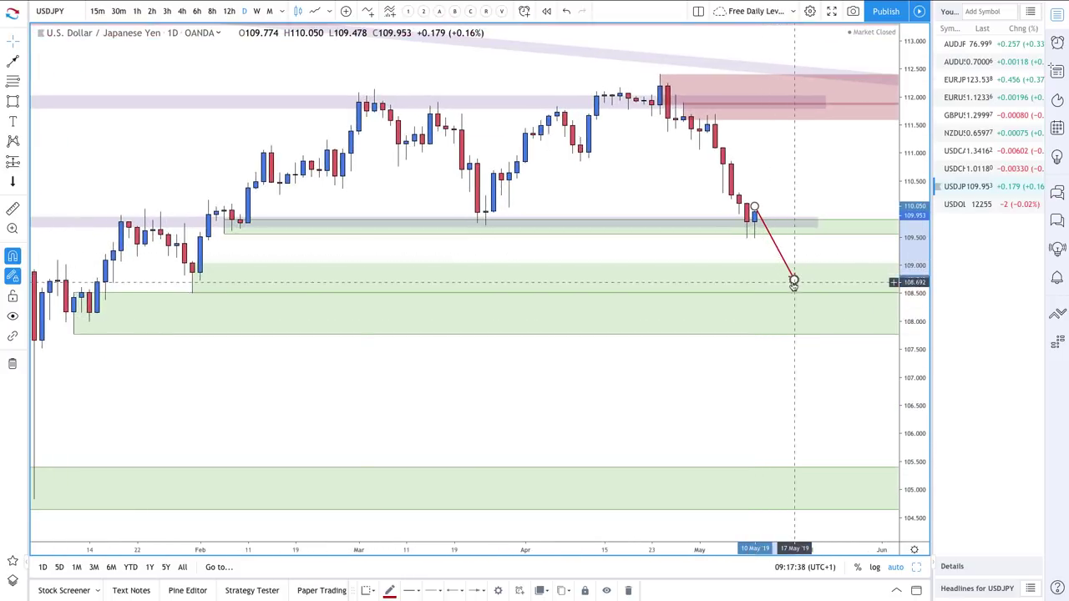
pyautogui.click(15, 62)
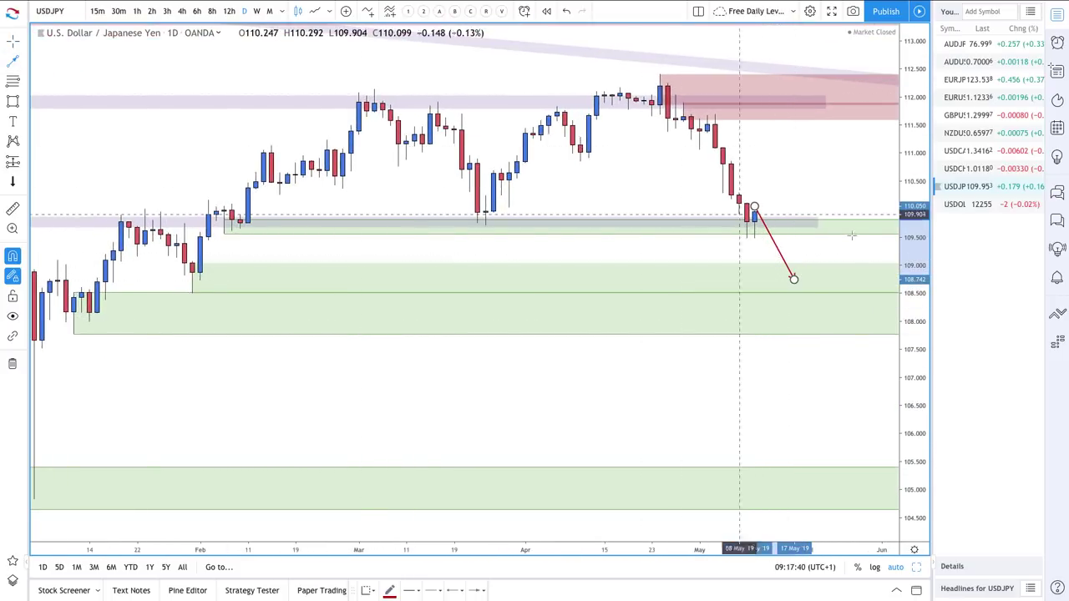
pyautogui.click(770, 224)
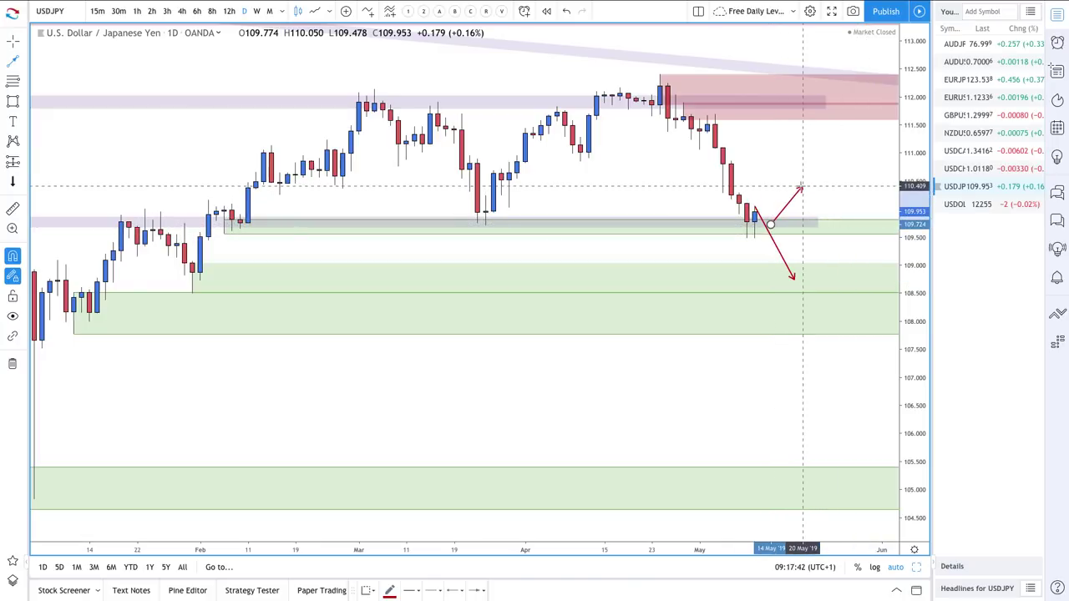
pyautogui.click(802, 186)
# Draw a zone from about 111.386 to 111.693 at the early May candles and apply the Supply Zone template.
pyautogui.scroll(3, 740, 165)
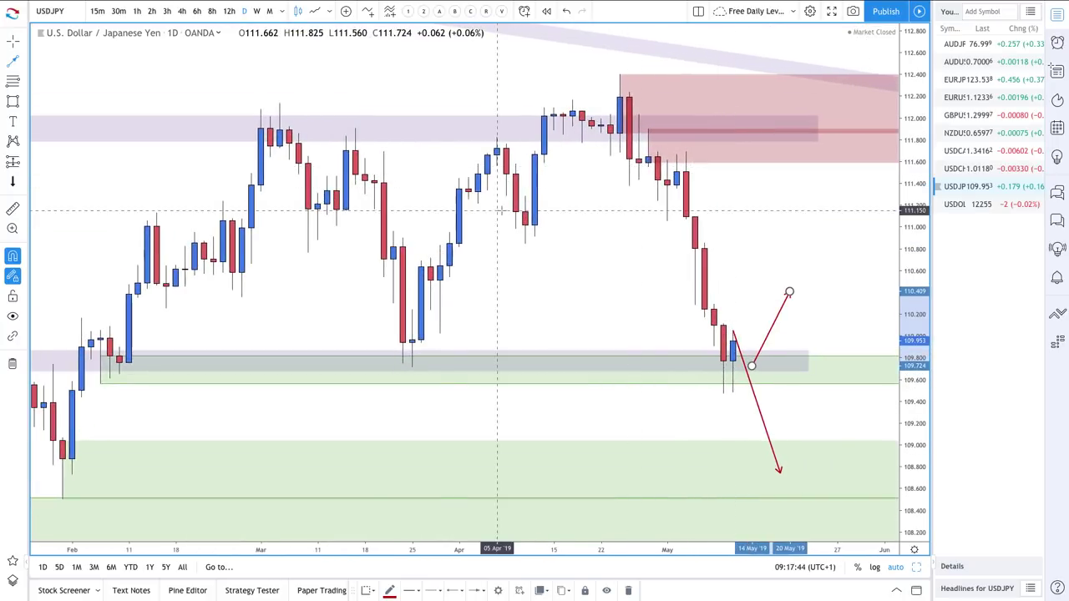
pyautogui.click(13, 85)
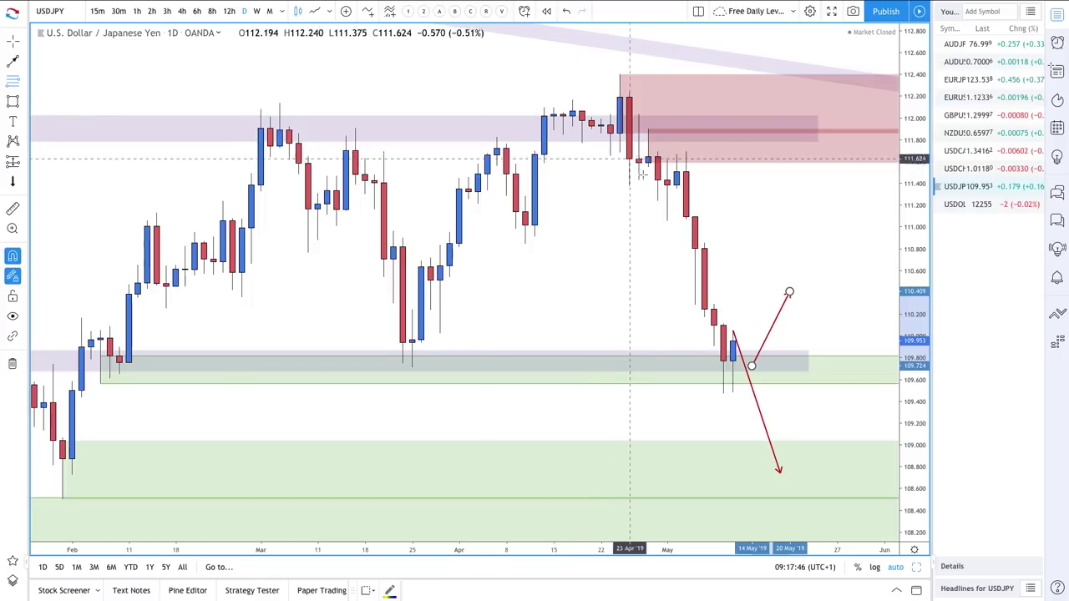
pyautogui.moveTo(675, 183); pyautogui.dragTo(685, 152)
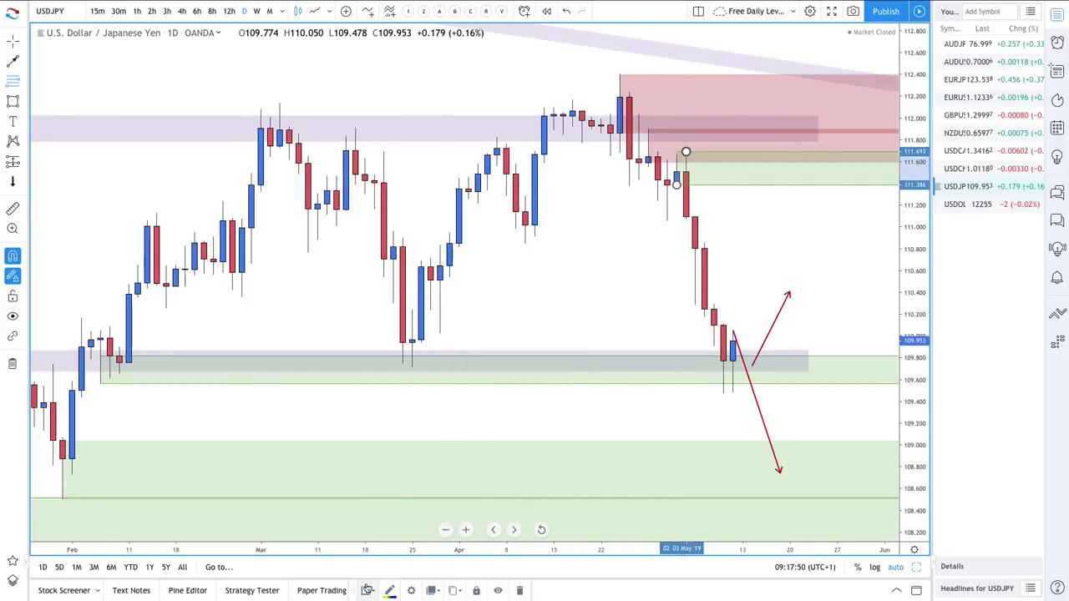
pyautogui.click(367, 590)
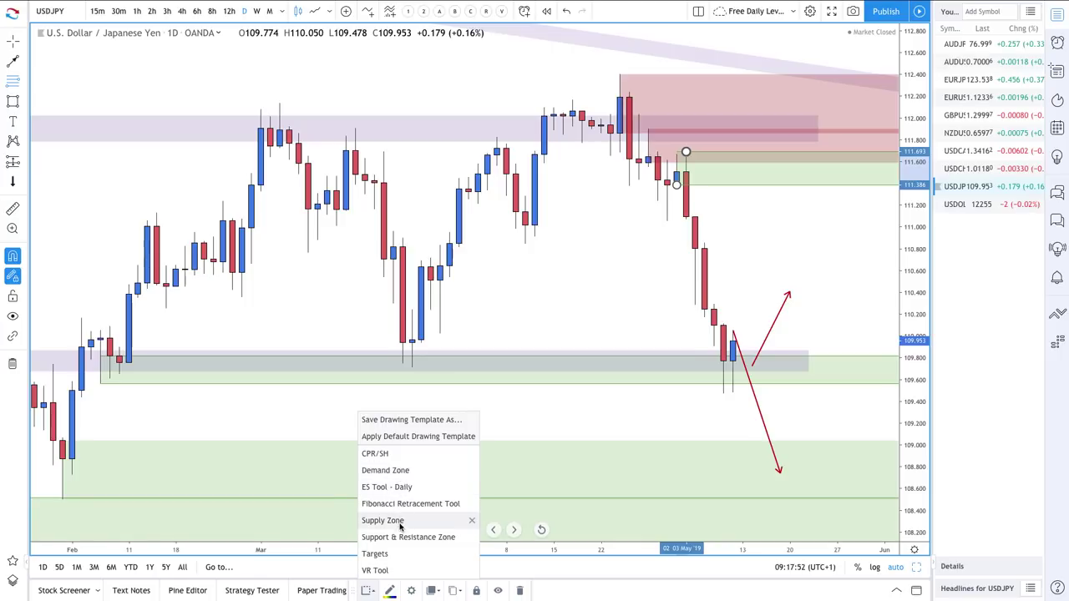
pyautogui.click(399, 521)
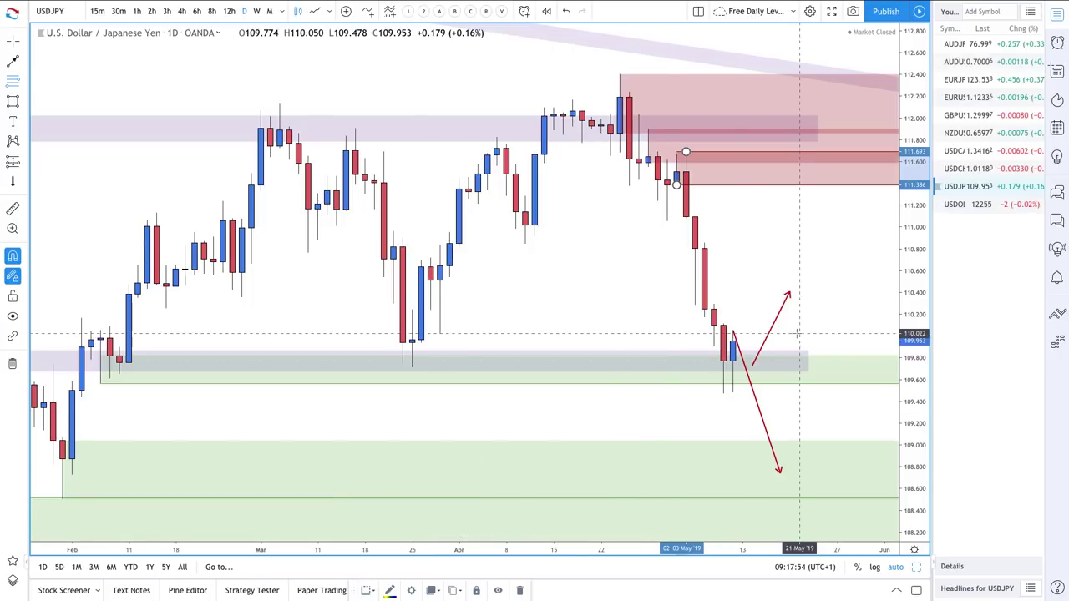
# Draw arrows projecting price from about 108.832 up to 109.925 and back down to 109.051, plus a short arrow pointing back along 109.920.
pyautogui.click(13, 63)
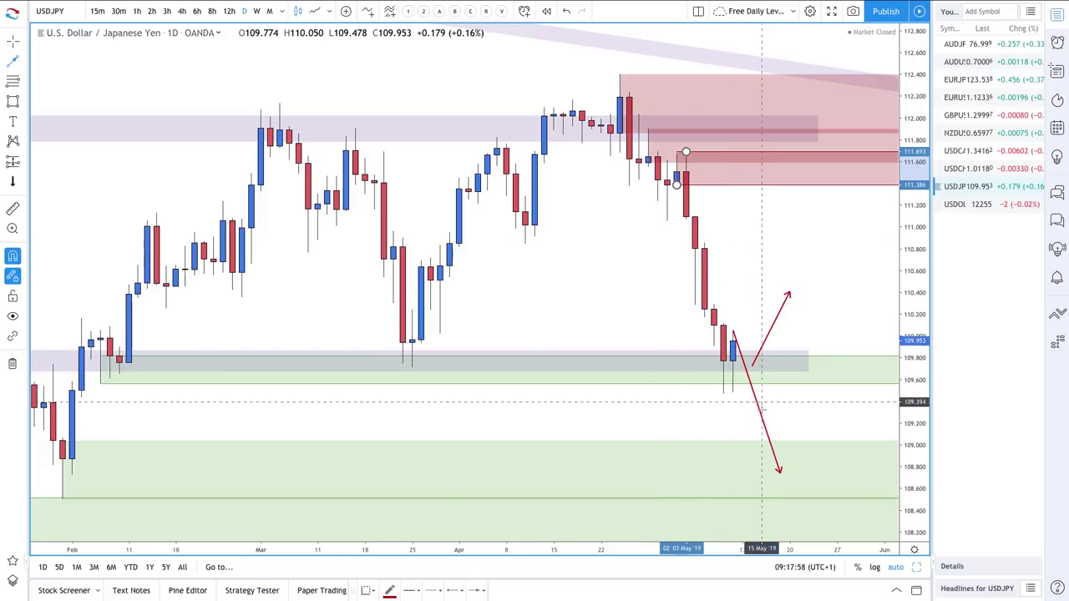
pyautogui.click(780, 464)
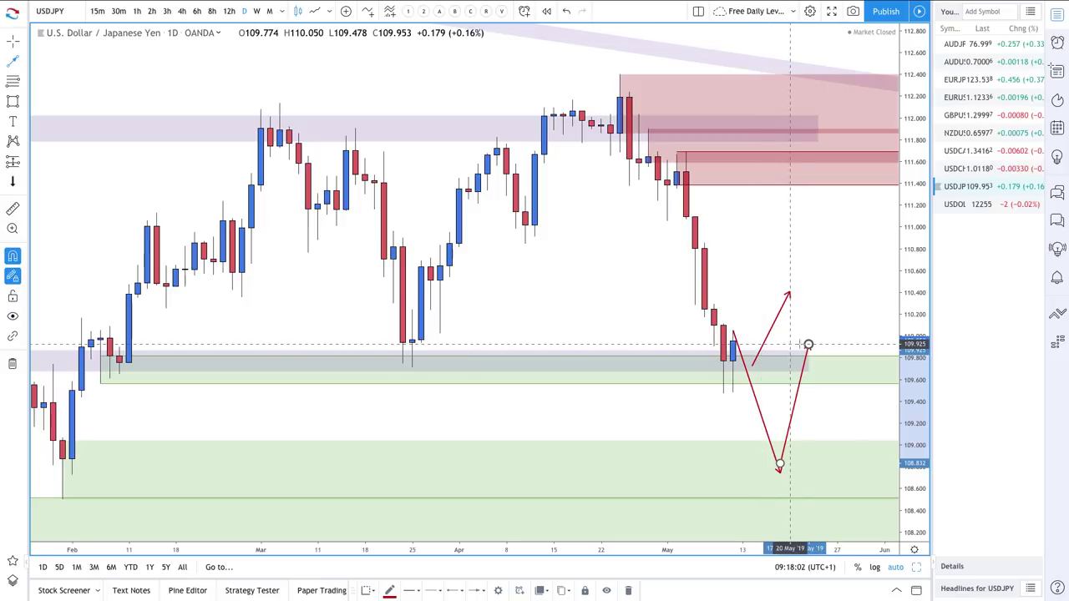
pyautogui.click(808, 344)
pyautogui.click(800, 345)
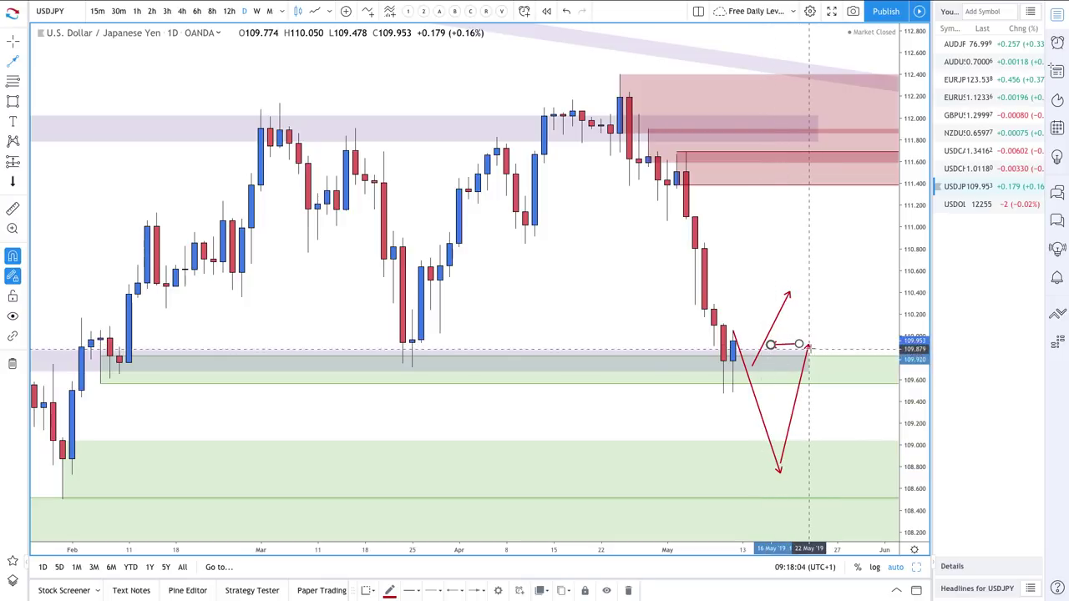
pyautogui.click(772, 344)
pyautogui.click(809, 346)
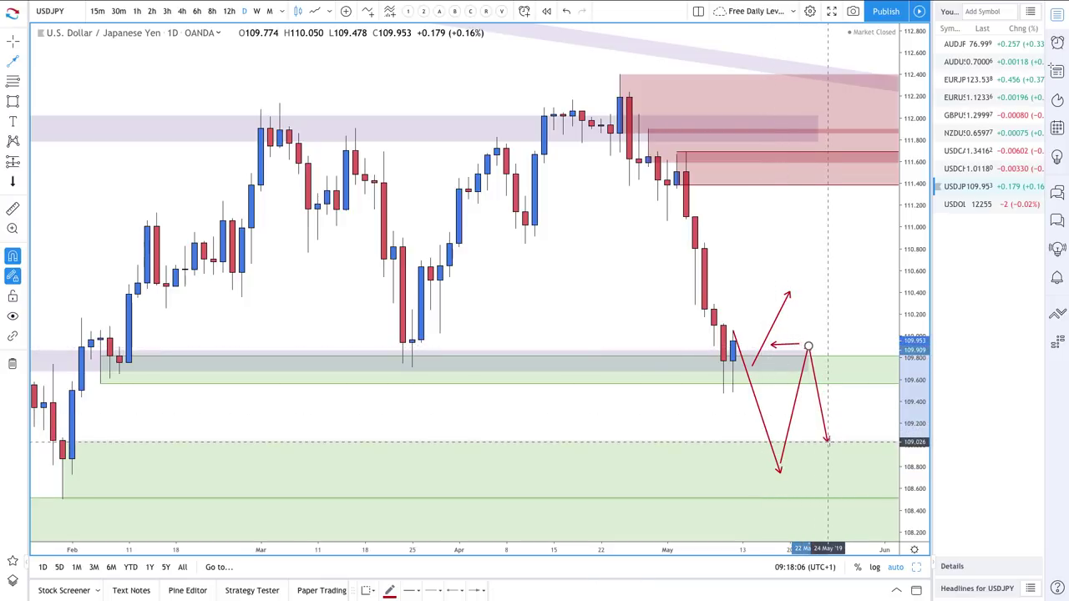
pyautogui.click(827, 440)
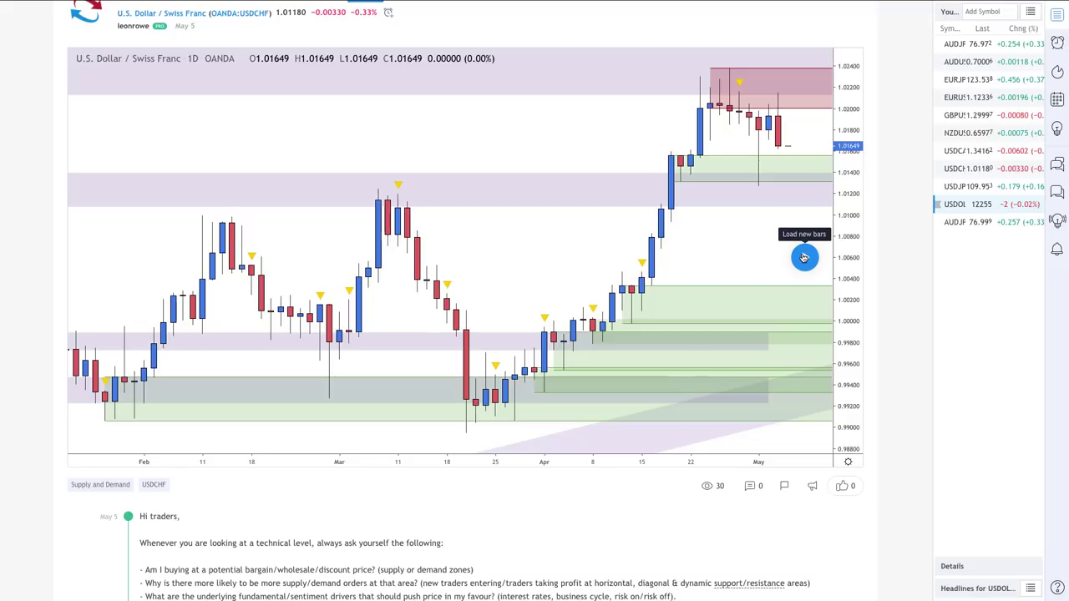
# Play the published USDCHF supply and demand idea forward.
pyautogui.scroll(1, 804, 257)
pyautogui.click(806, 305)
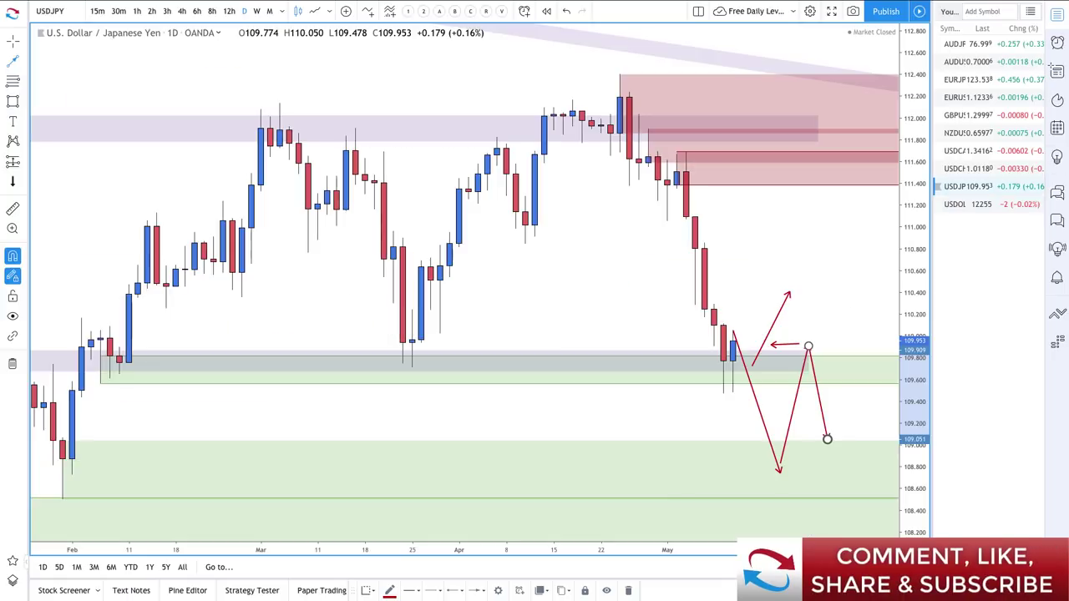
# Switch the daily chart to USDCHF and delete the green demand zone around 1.01400 and the purple band behind it.
pyautogui.press('Up')
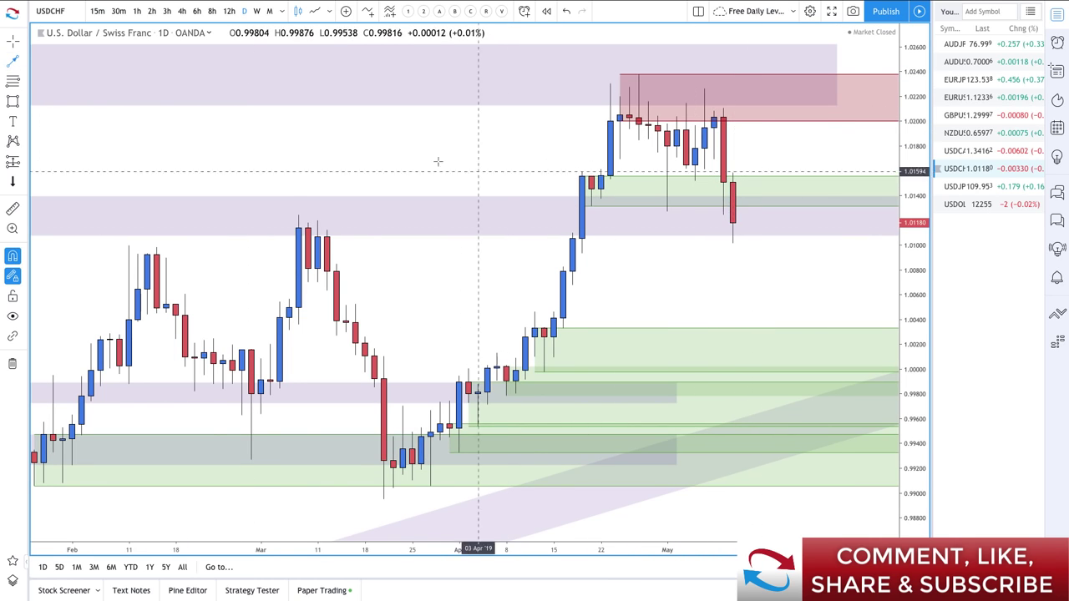
pyautogui.scroll(-1, 752, 186)
pyautogui.scroll(-1, 752, 185)
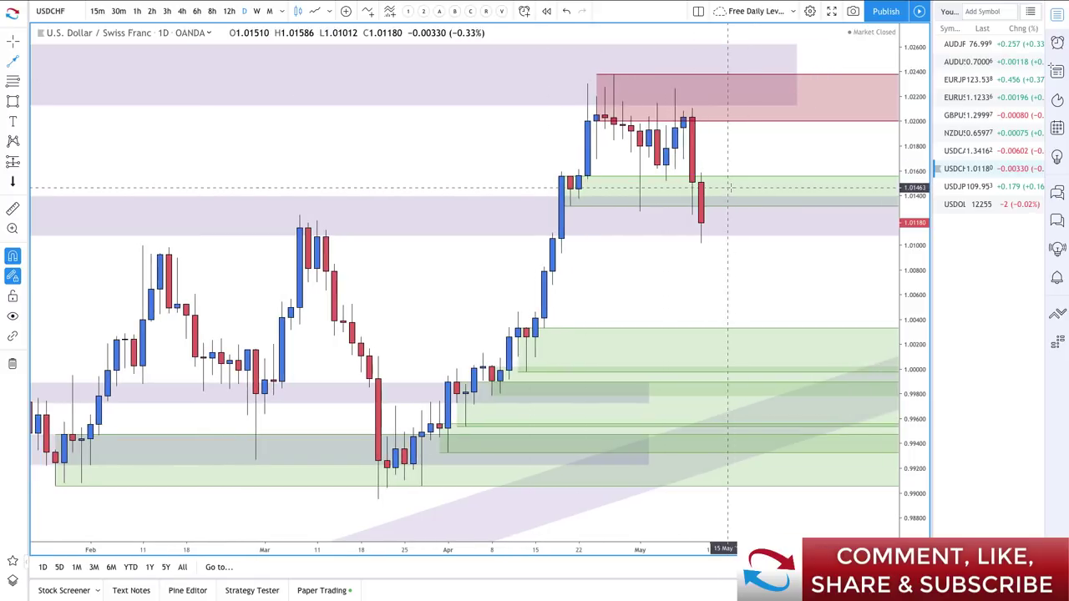
pyautogui.click(723, 179)
pyautogui.press('Delete')
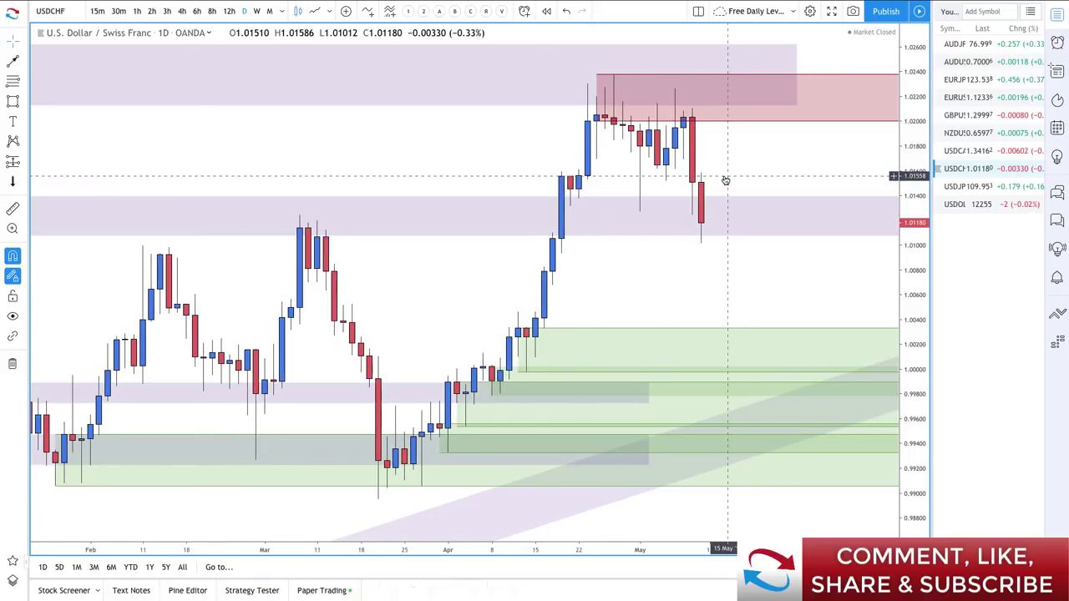
pyautogui.click(459, 201)
pyautogui.press('Delete')
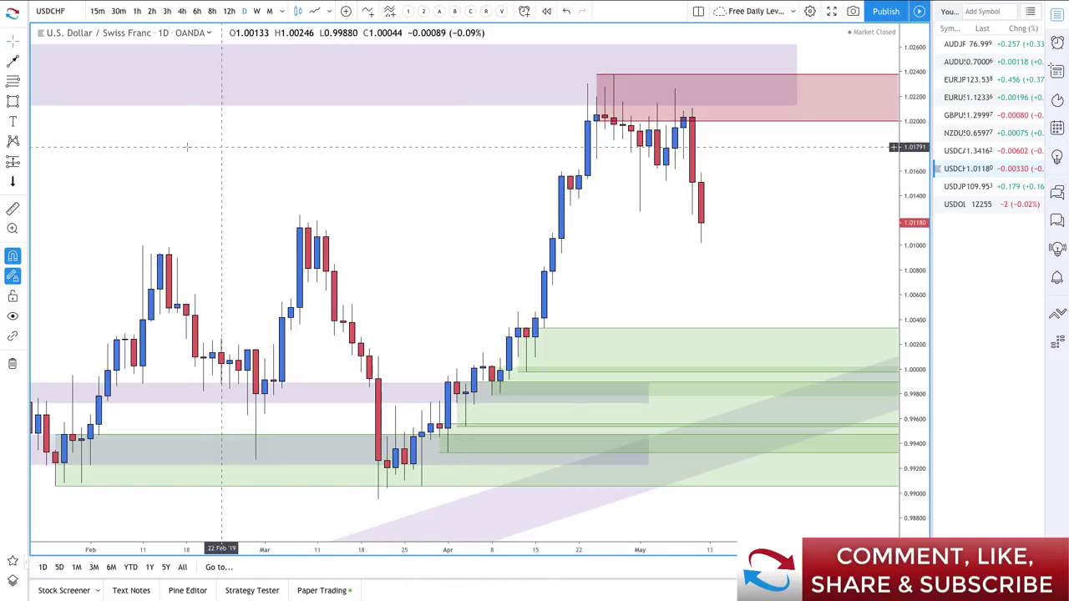
# Replace the existing supply zone near 1.02200 with a new one spanning about 1.01950 to 1.02378 from the 26 April candle's high.
pyautogui.click(13, 82)
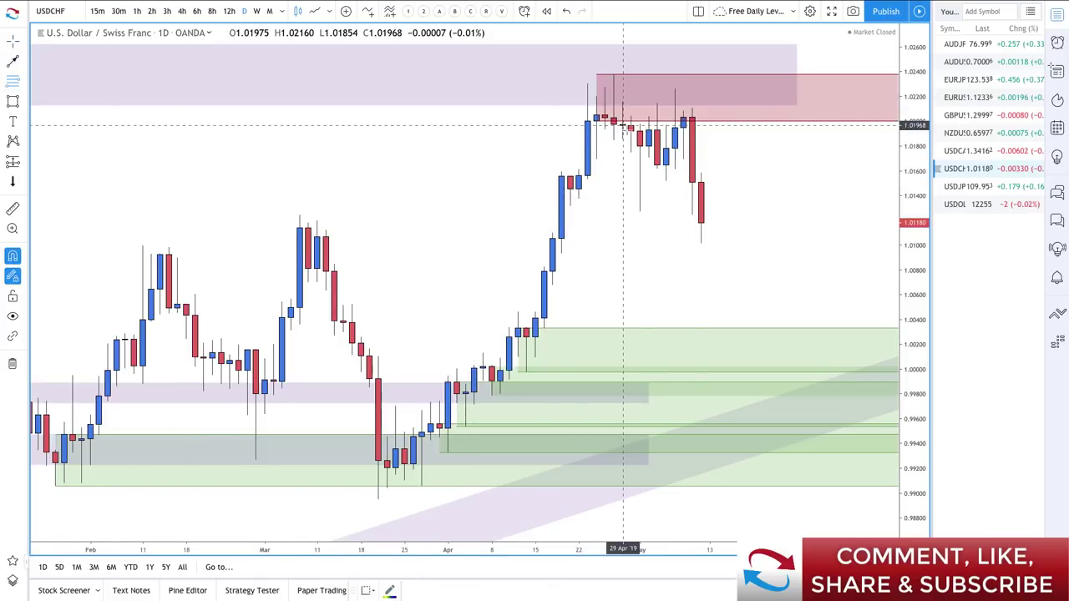
pyautogui.moveTo(683, 127); pyautogui.dragTo(691, 108)
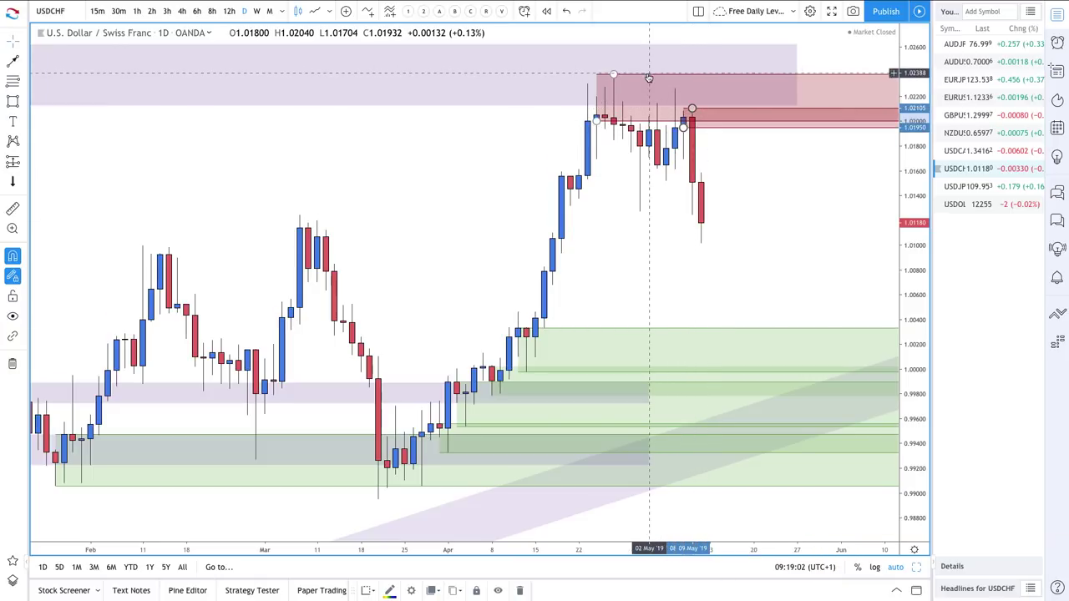
pyautogui.press('Escape')
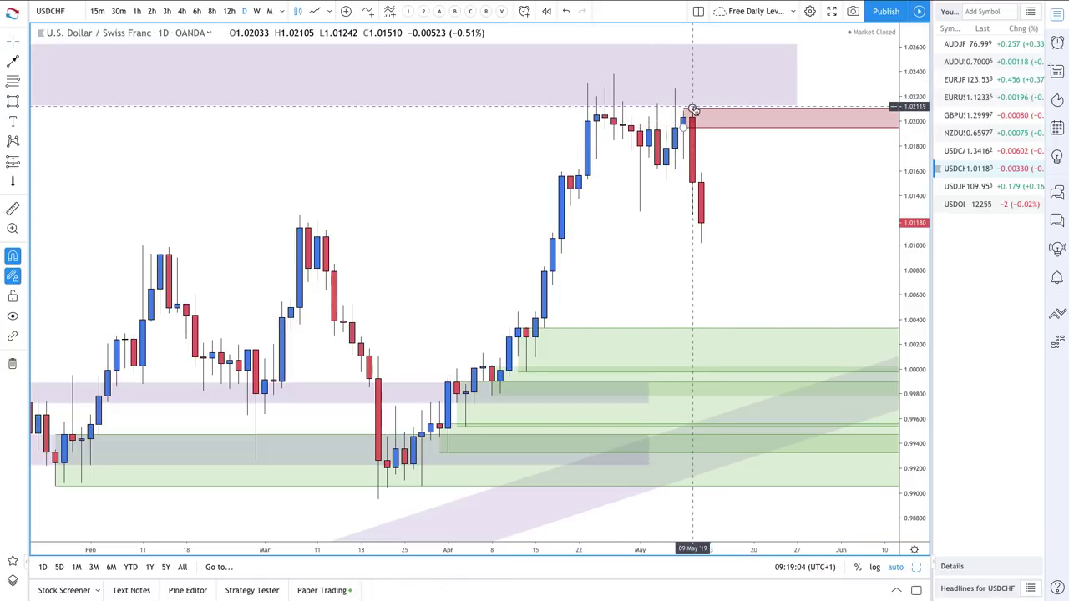
pyautogui.moveTo(692, 110); pyautogui.dragTo(614, 74)
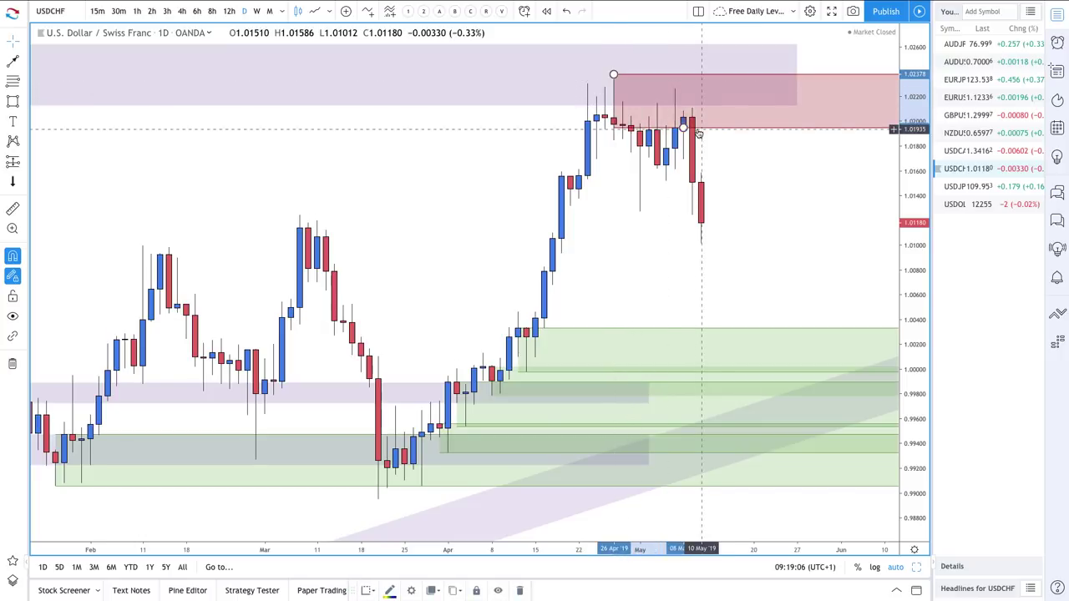
# Trace the swings from the 26 April high through 1.01270 and 1.02263 down to 1.01012 with arrows, and undo them.
pyautogui.click(13, 61)
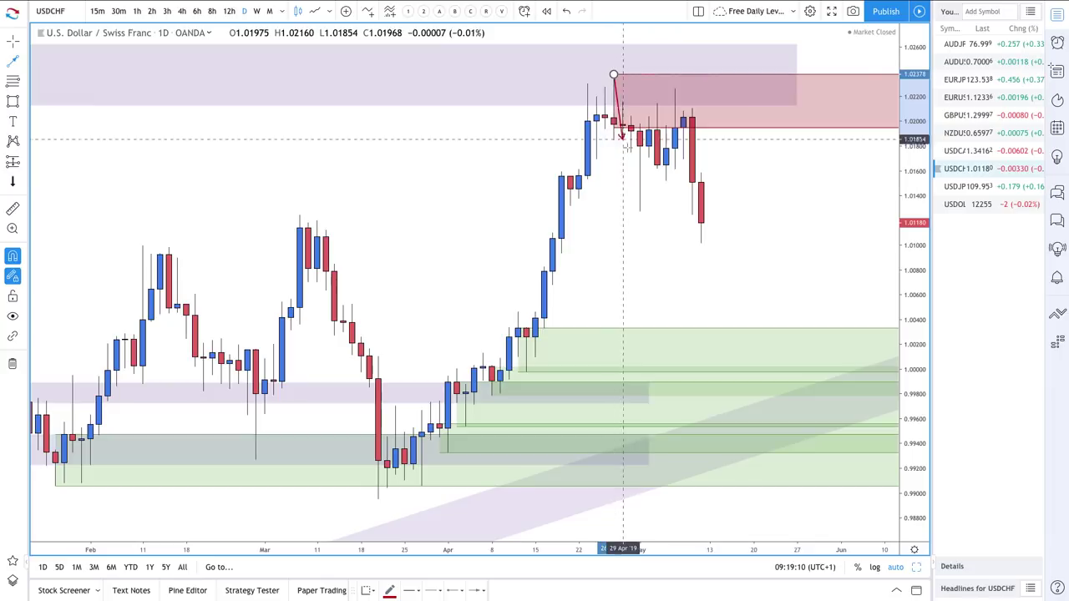
pyautogui.click(614, 74)
pyautogui.click(640, 210)
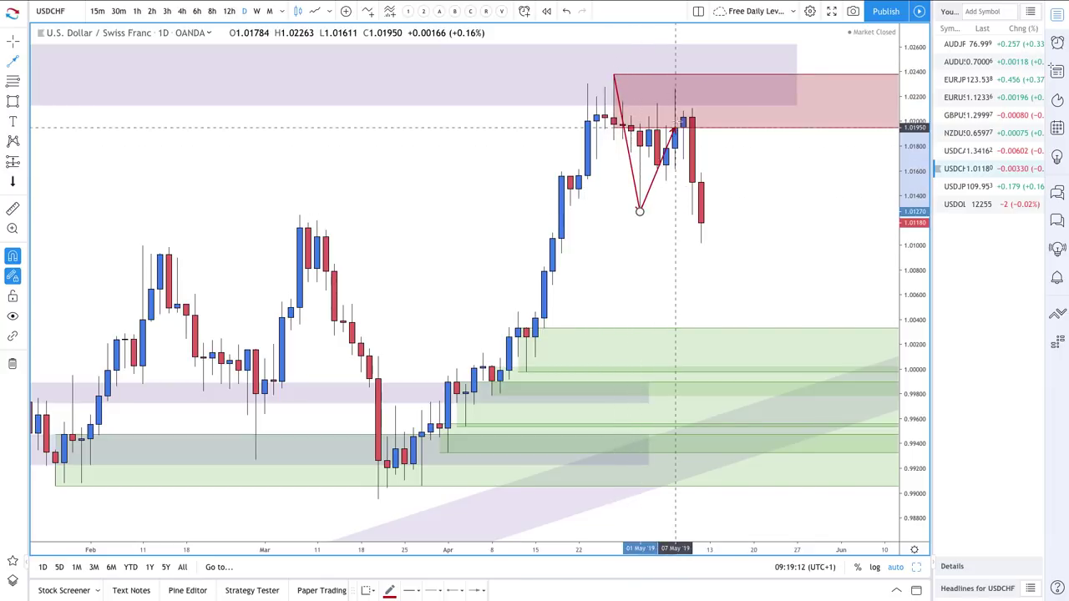
pyautogui.click(674, 88)
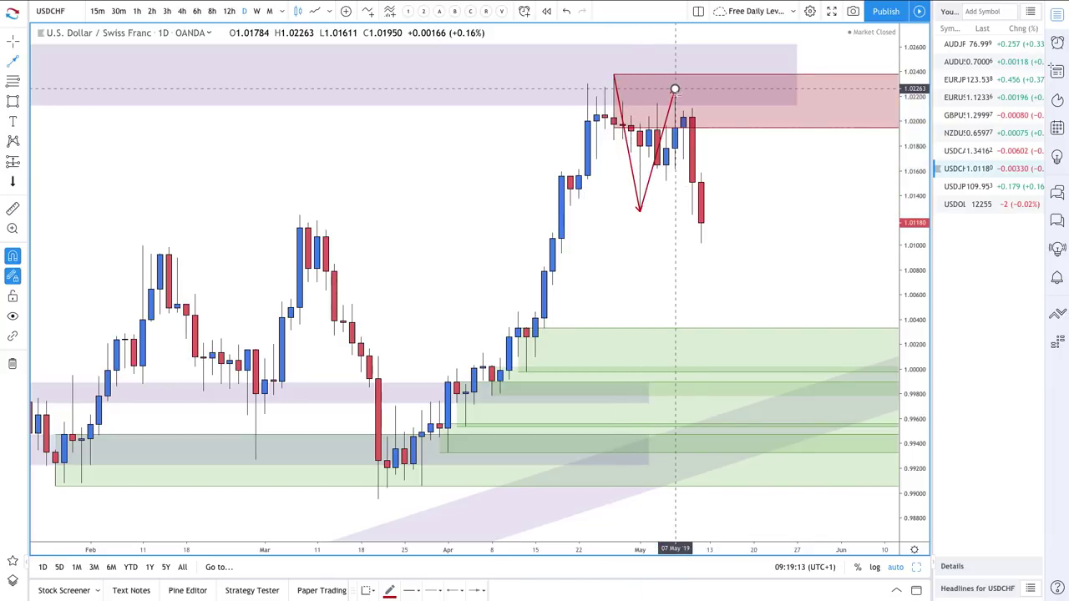
pyautogui.doubleClick(701, 244)
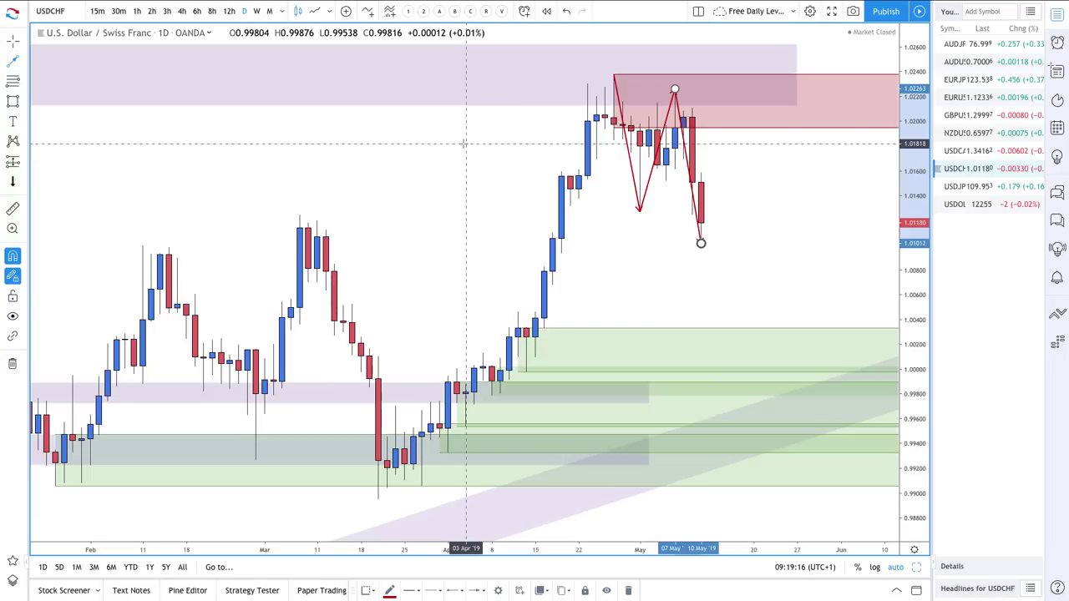
pyautogui.click(566, 14)
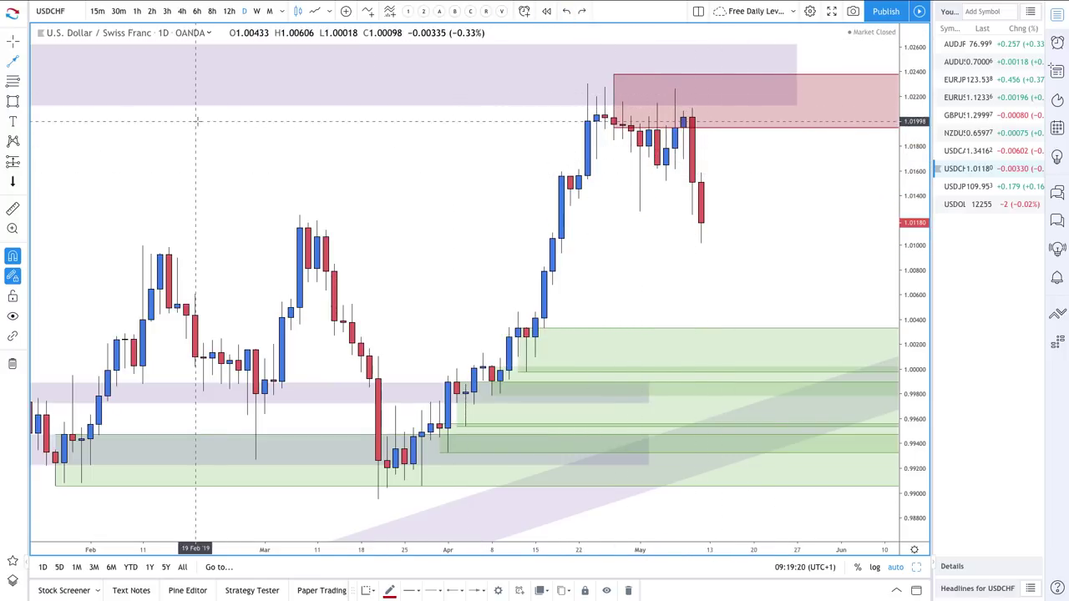
# Draw arrows projecting USDCHF from 1.01180 down into the upper green demand zone at about 1.00230 and back up to 1.00682.
pyautogui.click(16, 65)
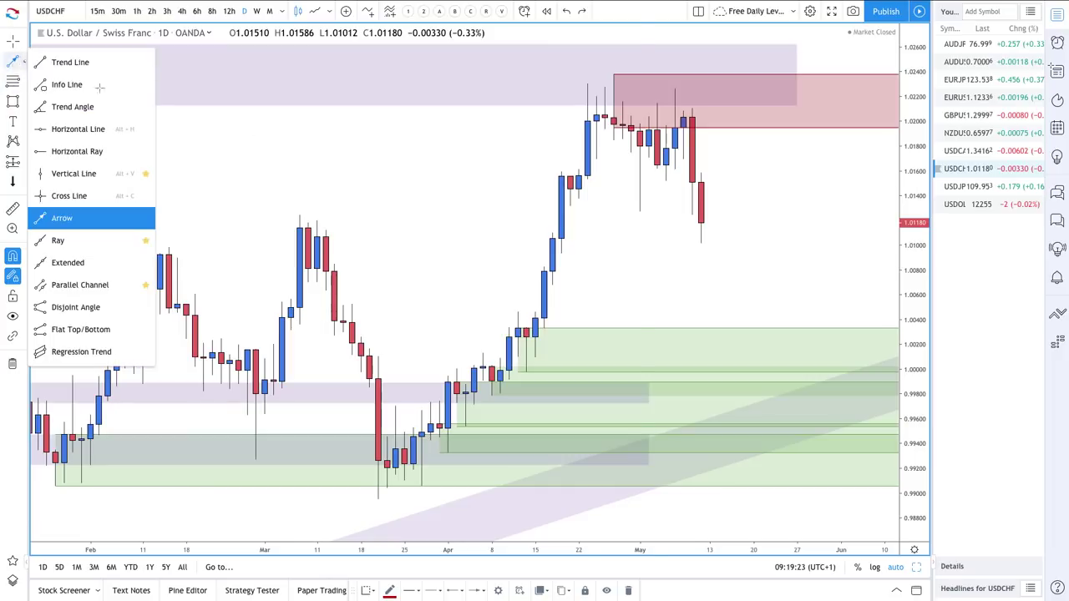
pyautogui.click(702, 224)
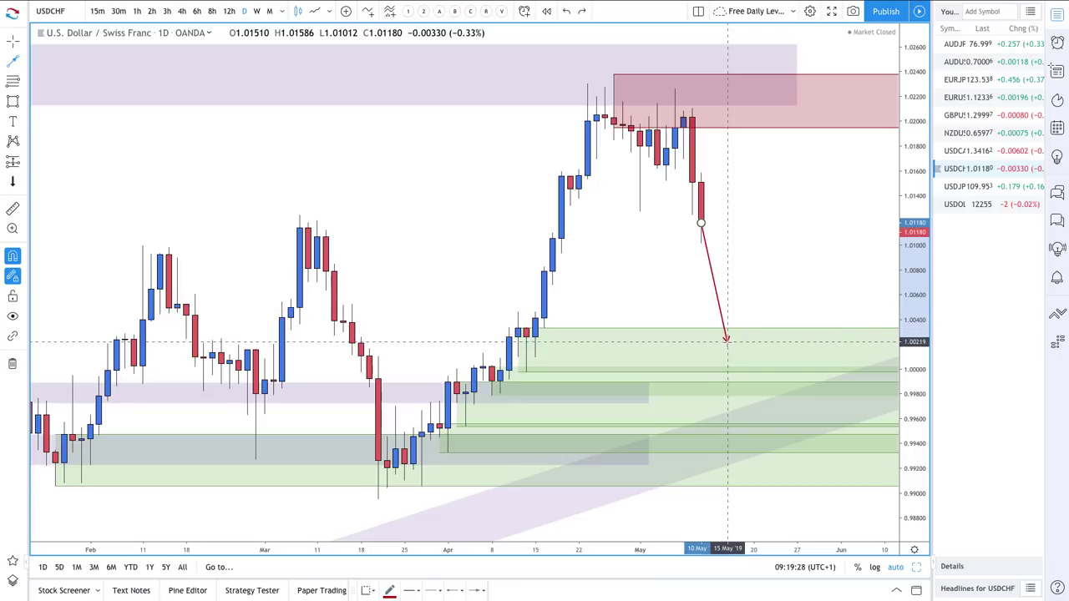
pyautogui.click(726, 343)
pyautogui.doubleClick(762, 286)
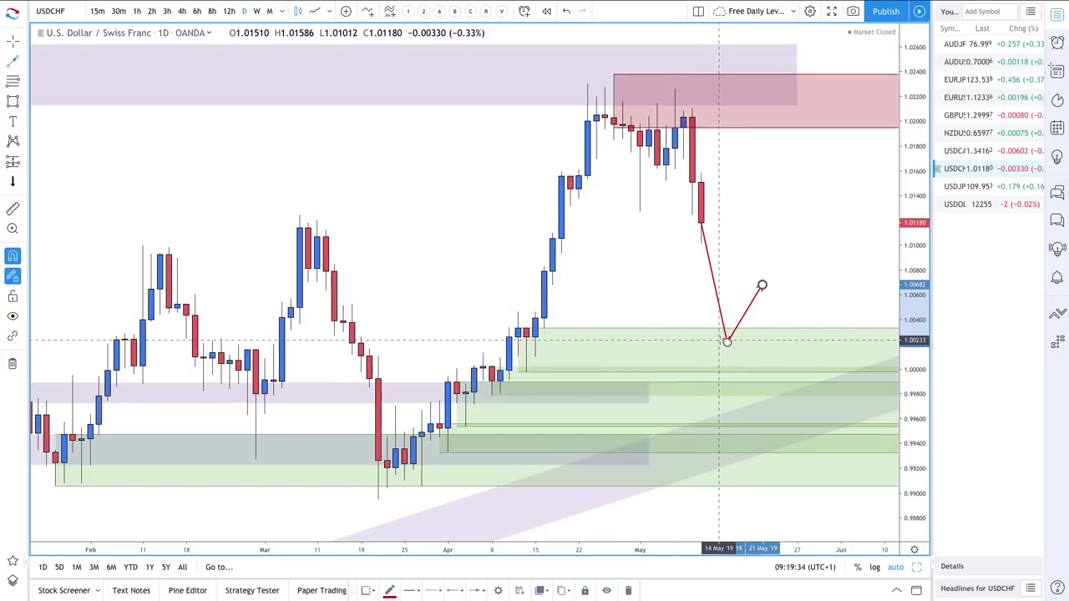
# Draw an alternative arrow path from 1.01180 up to about 1.01867, down to 1.01472, up to 1.02168 inside the supply zone and down to 1.01499.
pyautogui.click(702, 221)
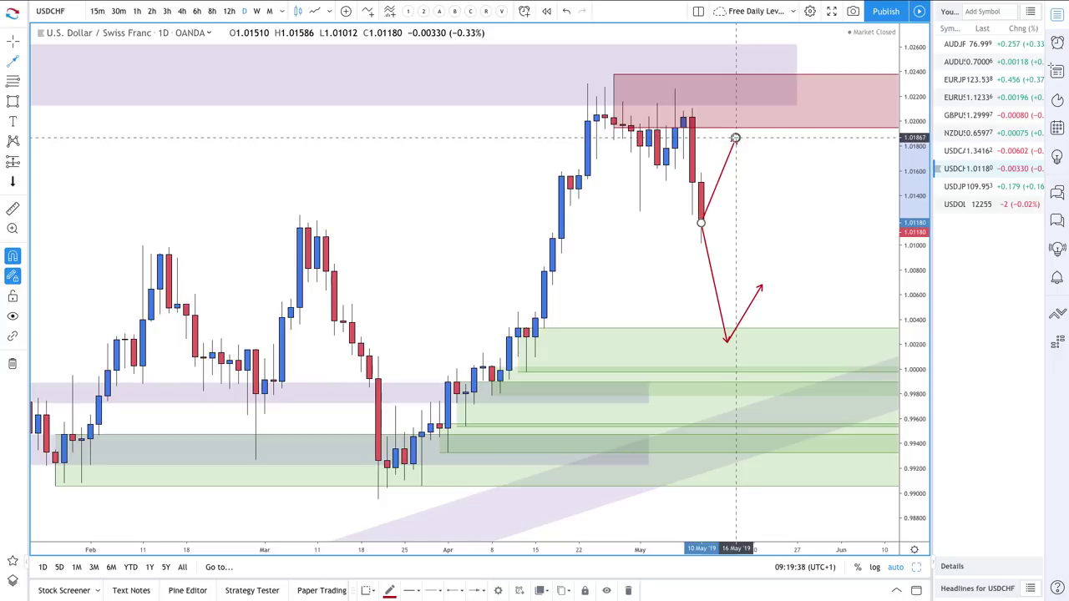
pyautogui.click(735, 138)
pyautogui.click(743, 185)
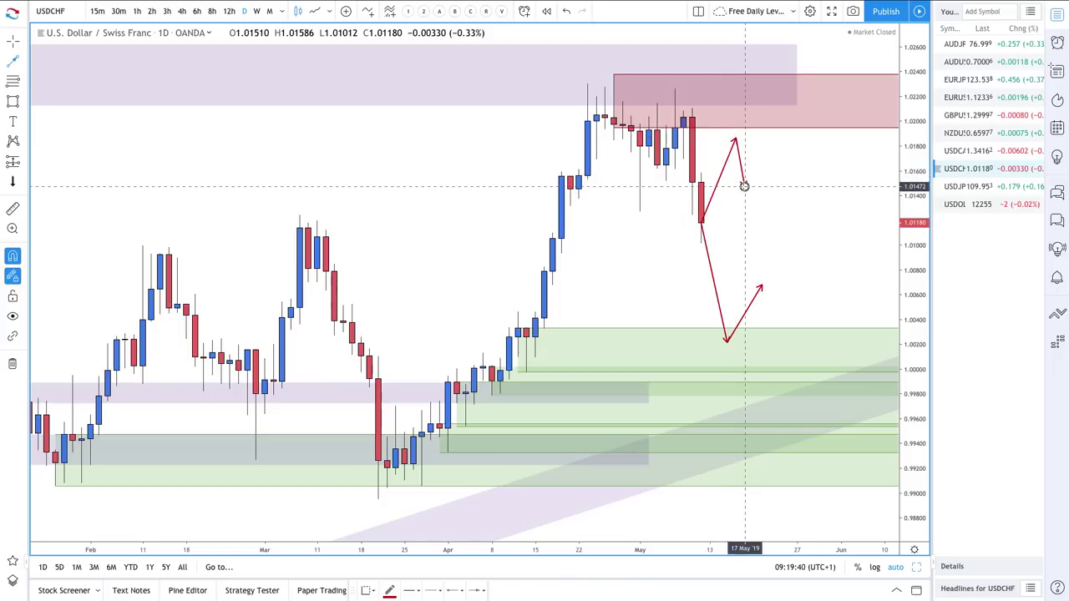
pyautogui.click(779, 100)
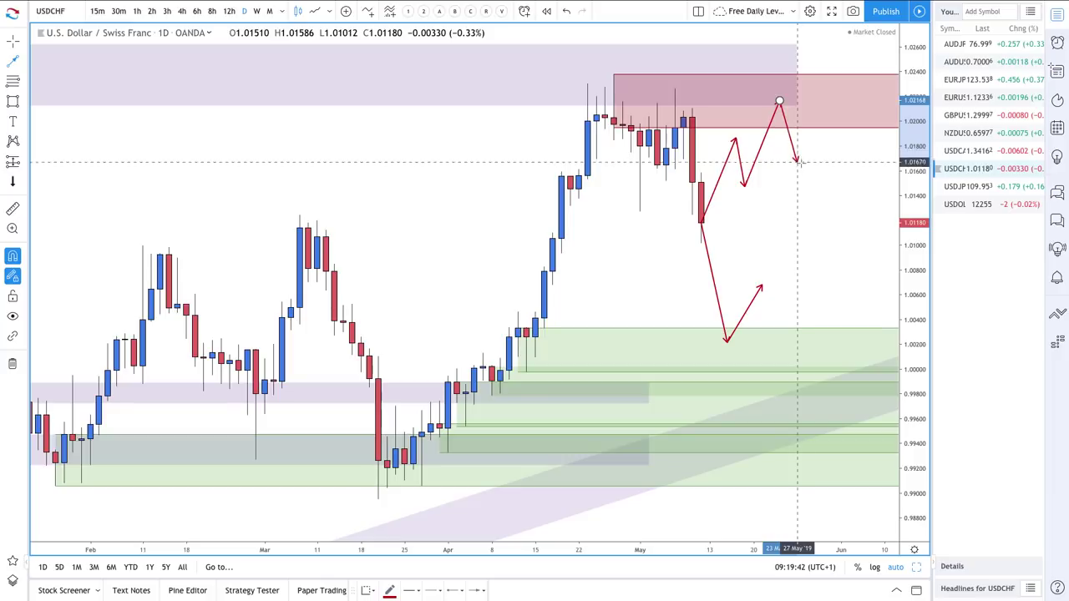
pyautogui.doubleClick(806, 181)
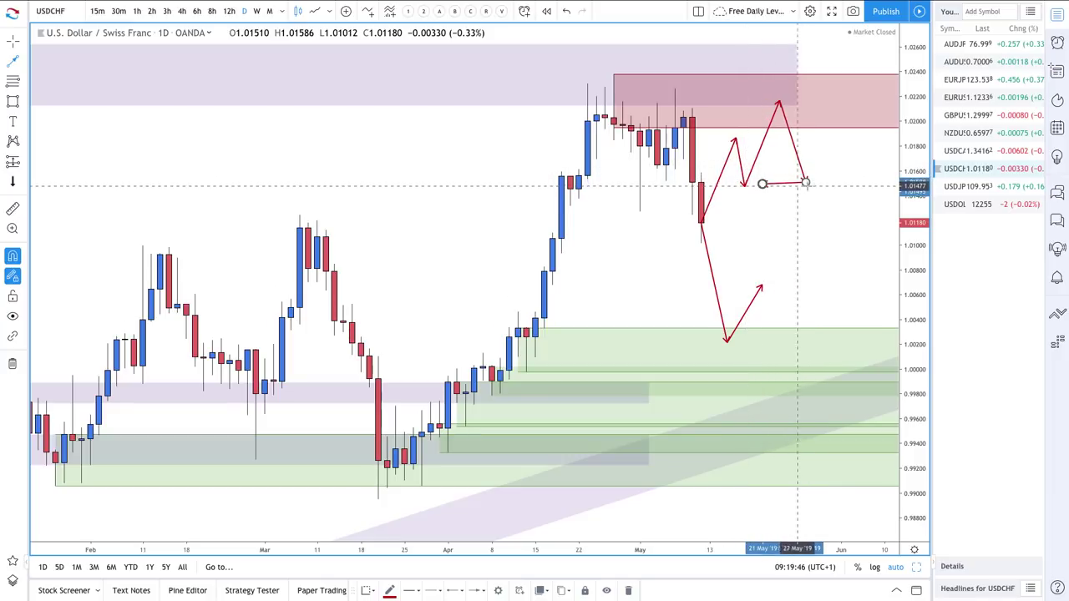
# Extend the decline with an arrow from 1.01499 to about 1.01135, and draw a horizontal arrow back along 1.01149 to 13 May.
pyautogui.click(806, 182)
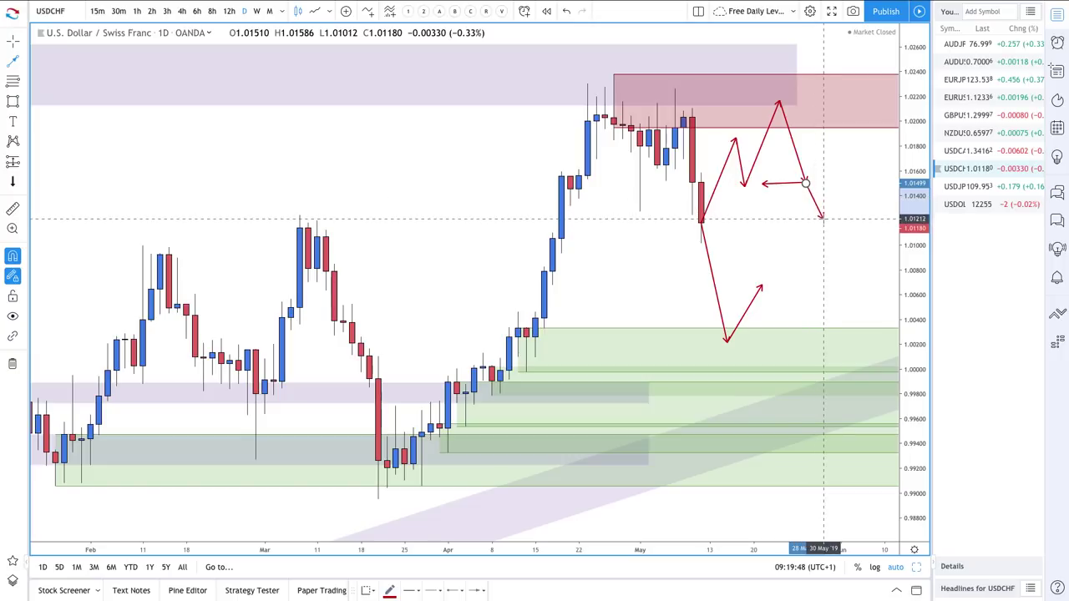
pyautogui.click(822, 226)
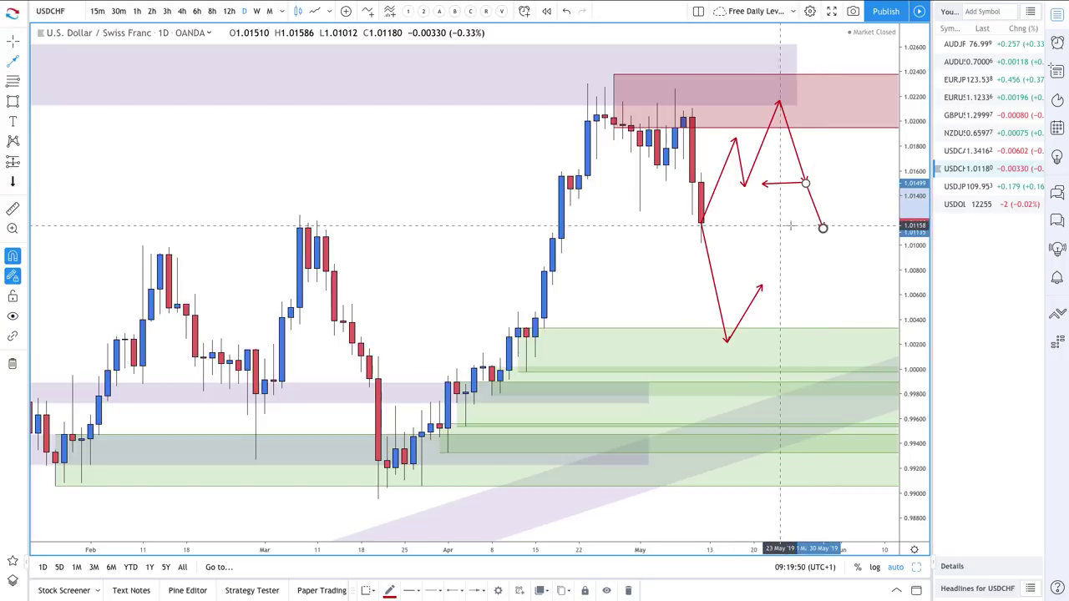
pyautogui.click(814, 226)
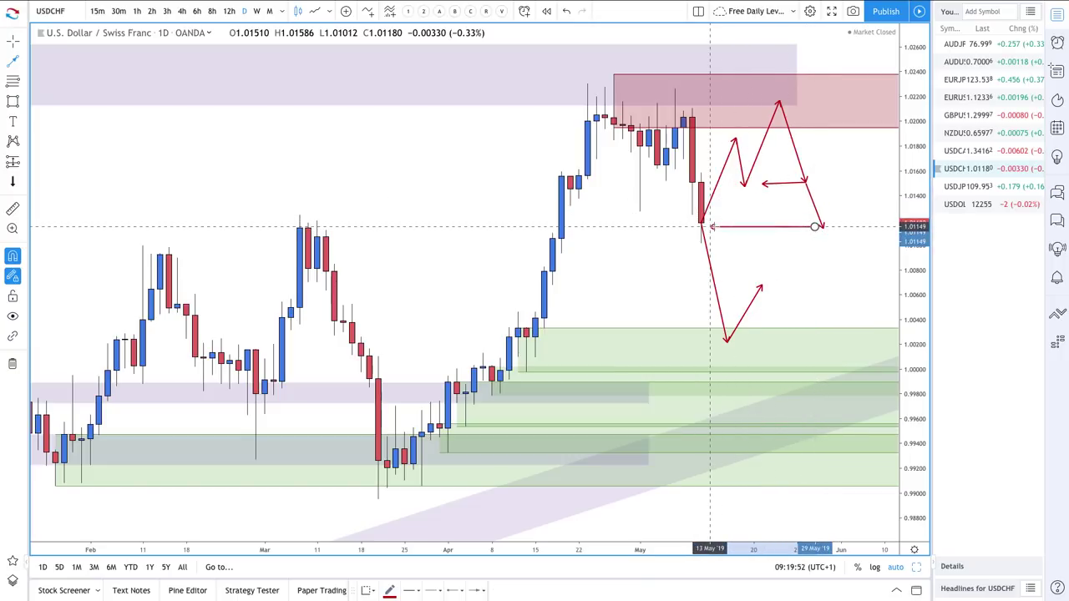
pyautogui.click(719, 227)
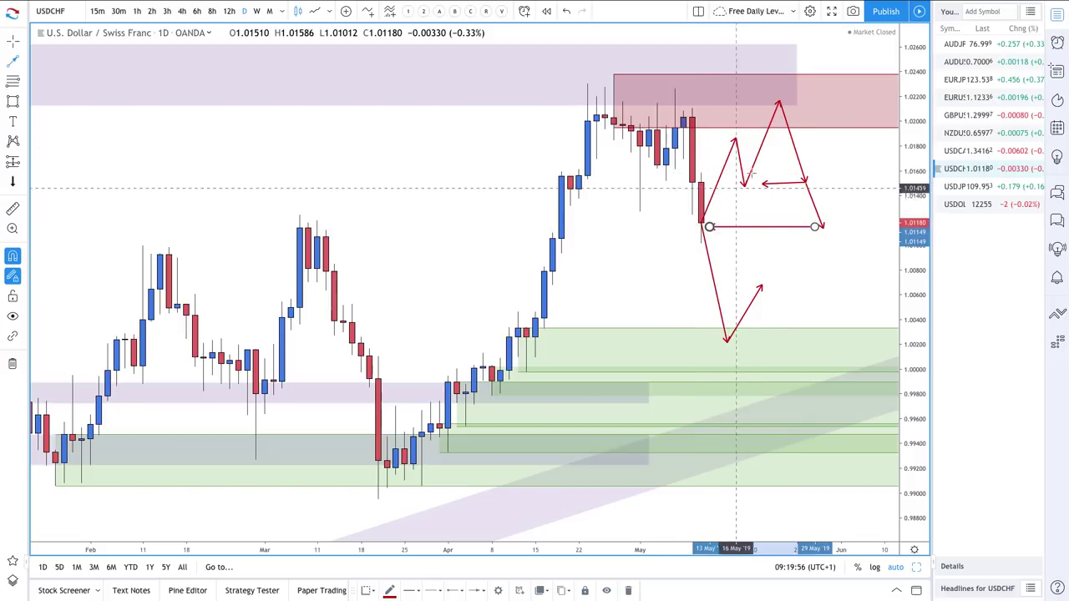
pyautogui.scroll(3, 747, 189)
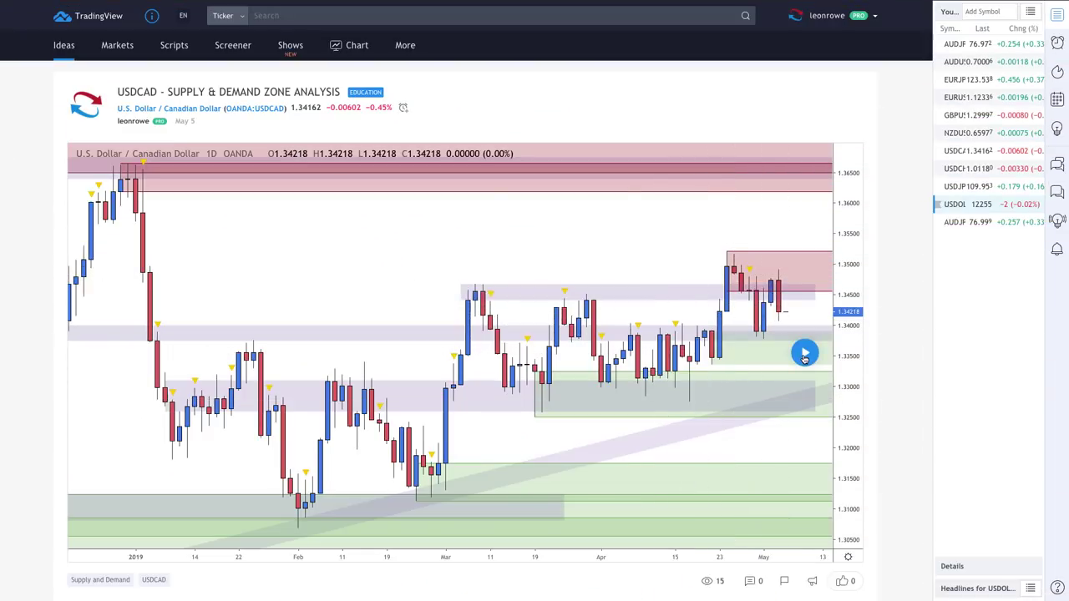
# Play the published USDCAD supply and demand idea forward and examine the week's news events in the Forex Factory calendar.
pyautogui.click(803, 354)
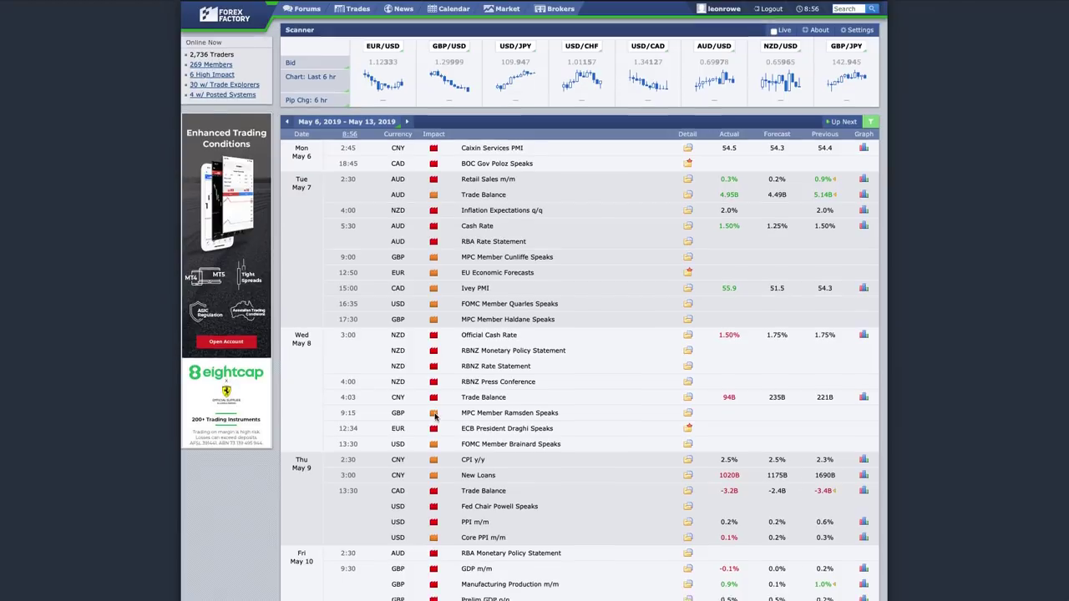
pyautogui.scroll(-4, 434, 415)
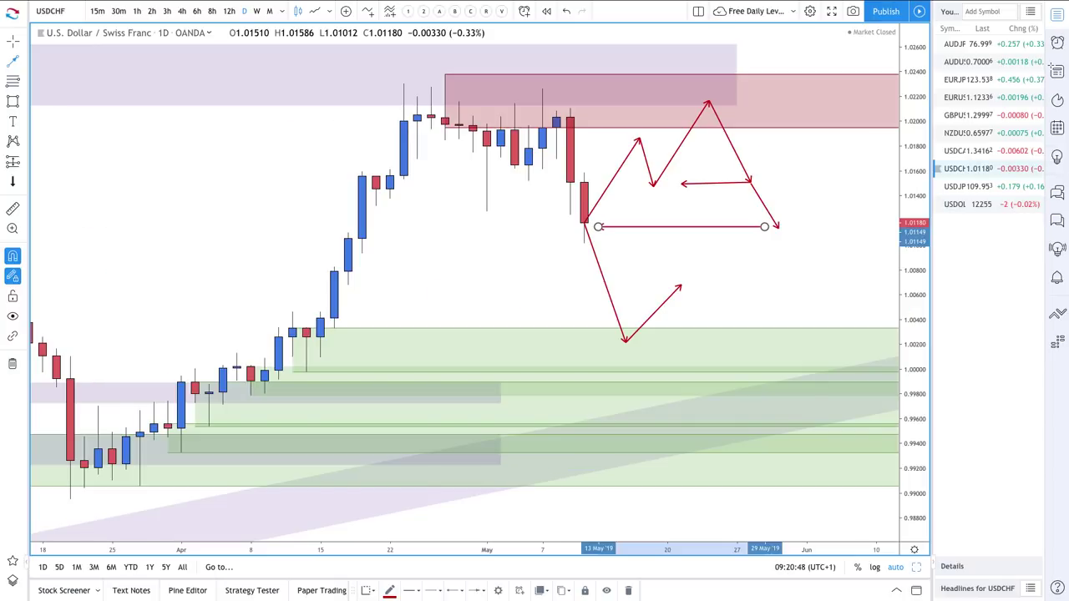
# Switch the daily chart to USDCAD and draw arrows from 1.34162 down to about 1.33458 and back up to 1.33961.
pyautogui.press('Up')
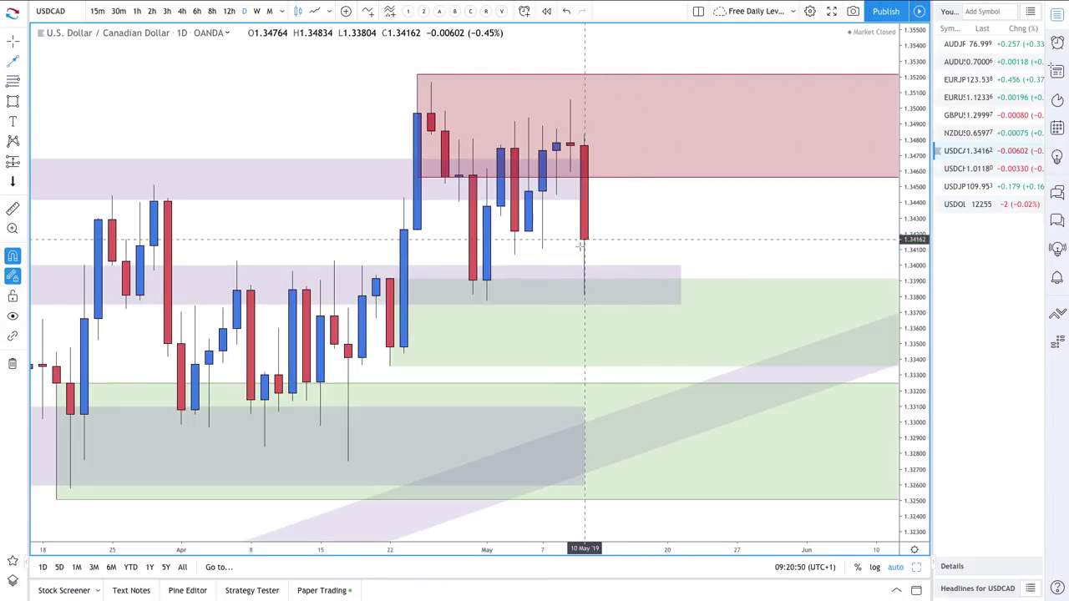
pyautogui.scroll(-2, 601, 232)
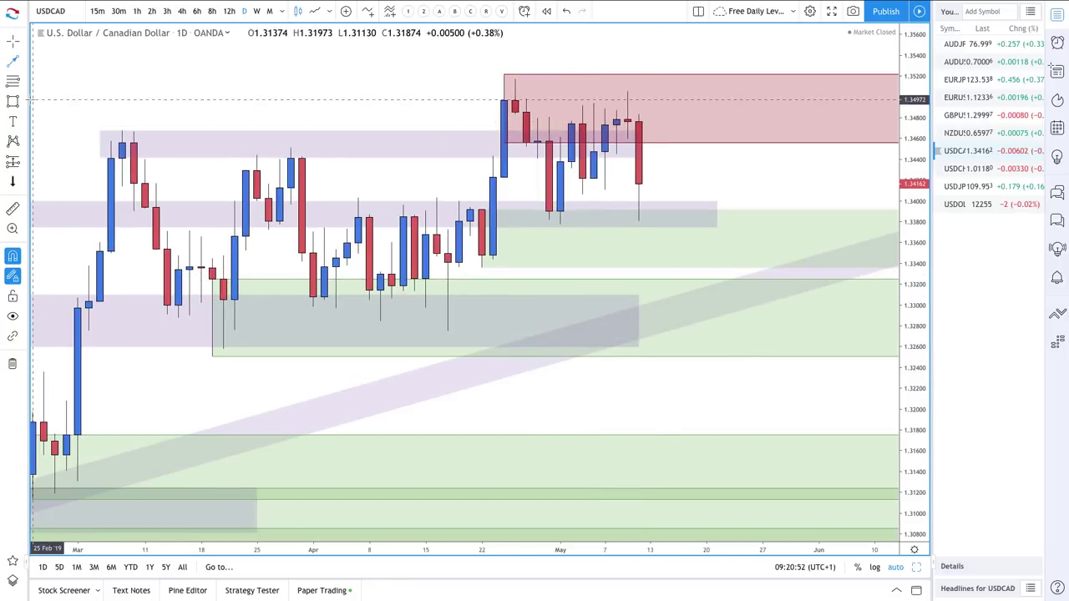
pyautogui.click(23, 61)
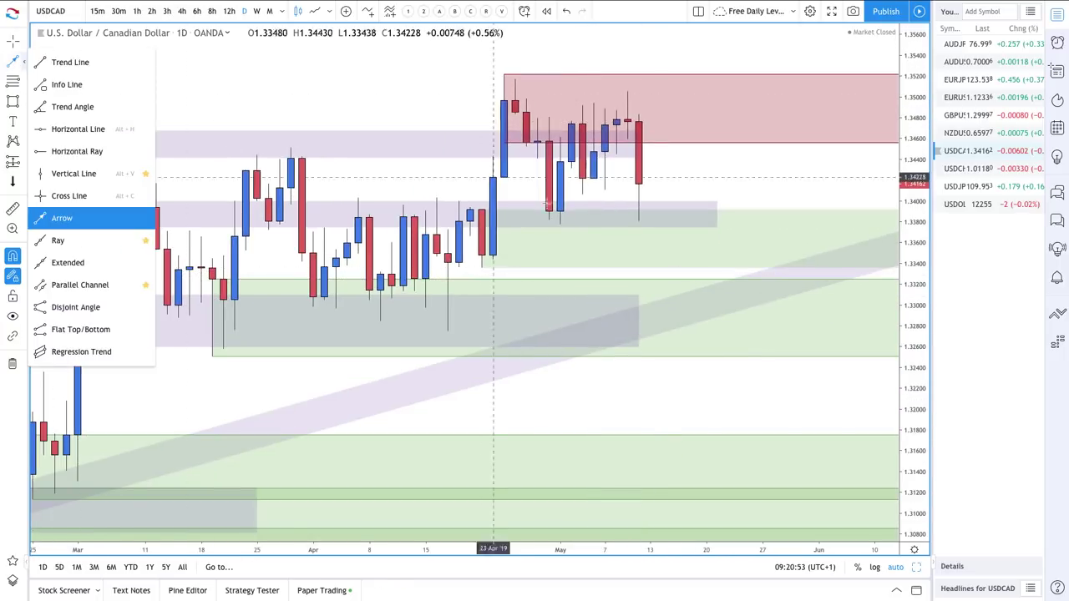
pyautogui.click(639, 184)
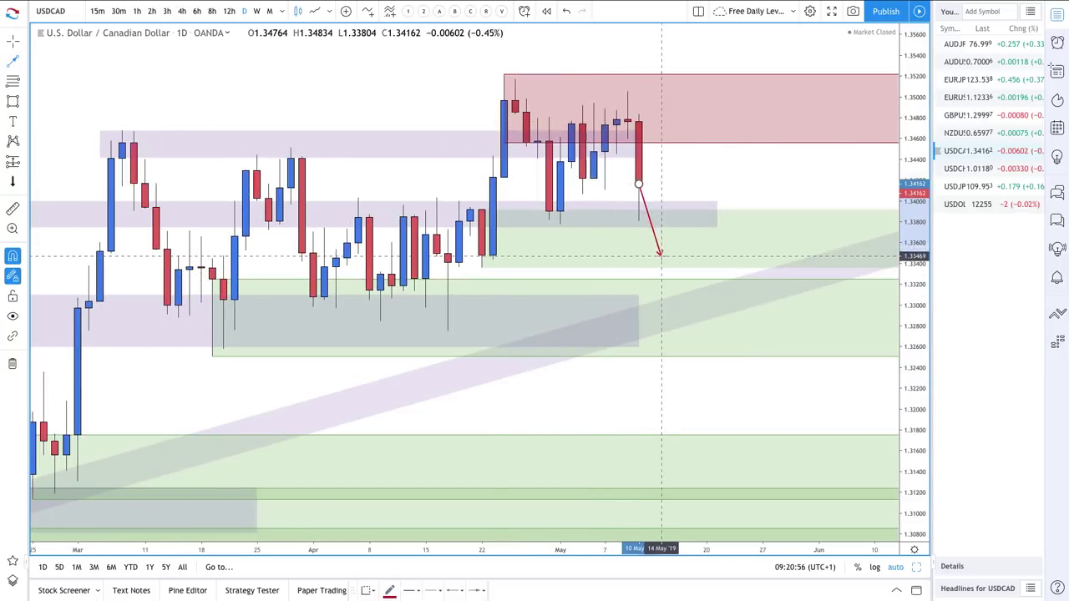
pyautogui.click(661, 255)
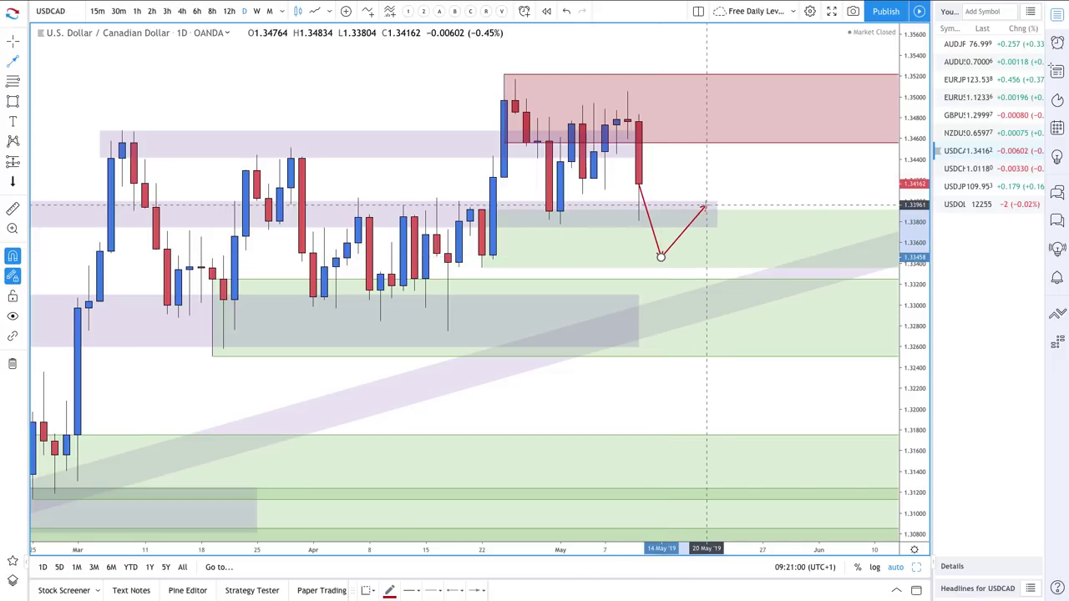
pyautogui.click(706, 205)
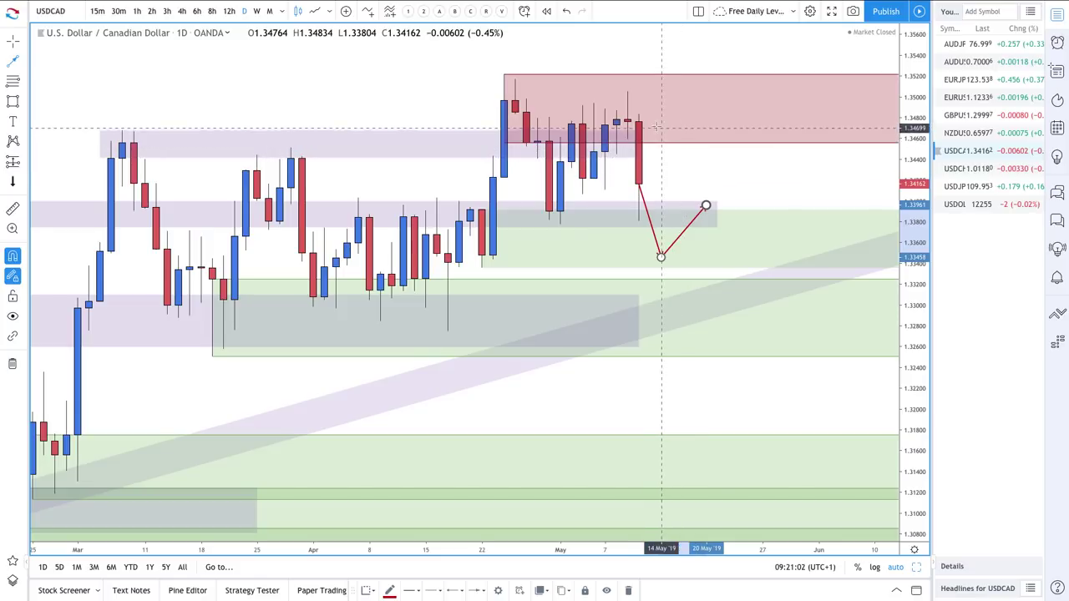
# Draw arrows from 1.34162 up to about 1.35132 and down to 1.34415, plus an arrow from the 25 April high across to that peak.
pyautogui.scroll(-2, 647, 123)
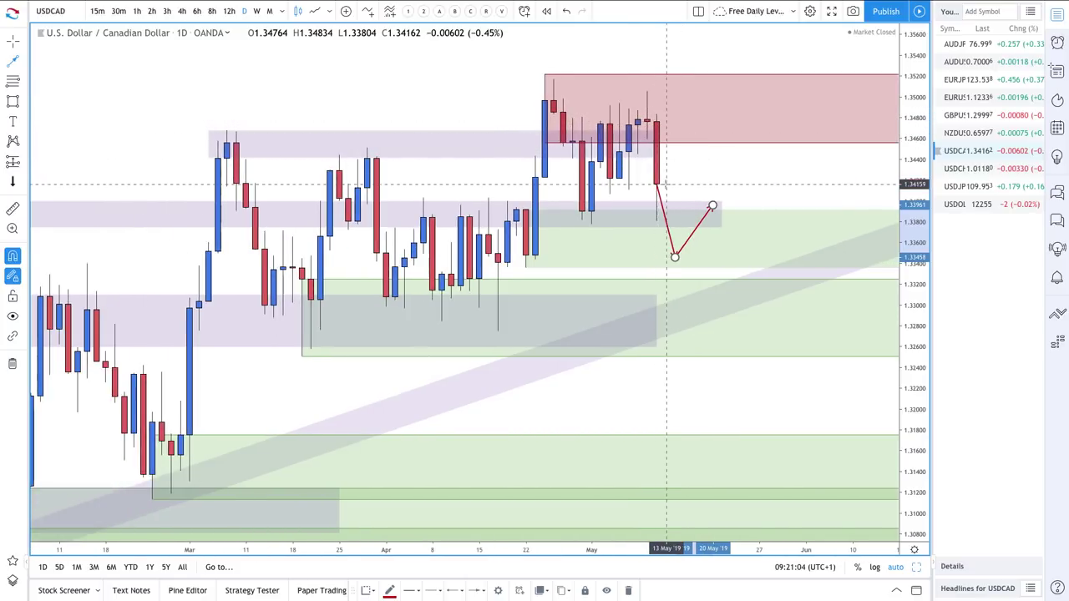
pyautogui.click(657, 182)
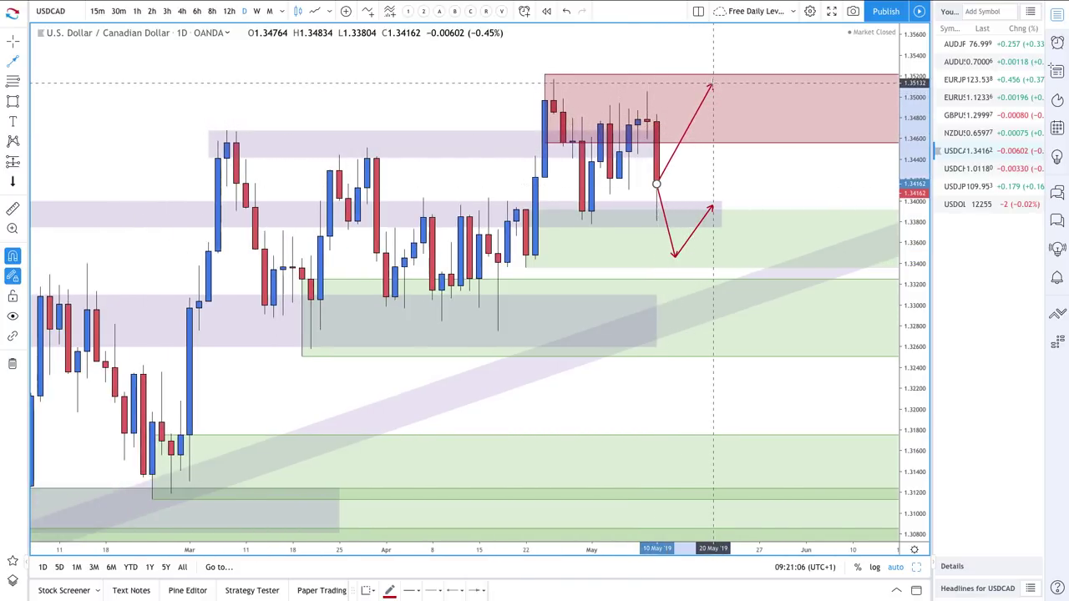
pyautogui.click(712, 83)
pyautogui.doubleClick(750, 155)
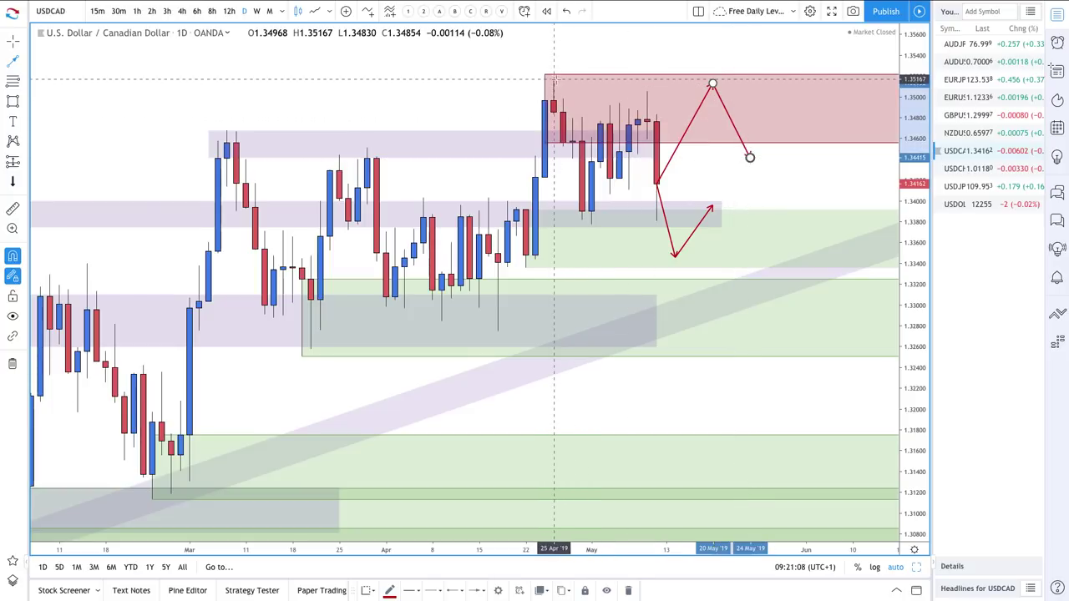
pyautogui.click(553, 80)
pyautogui.click(712, 82)
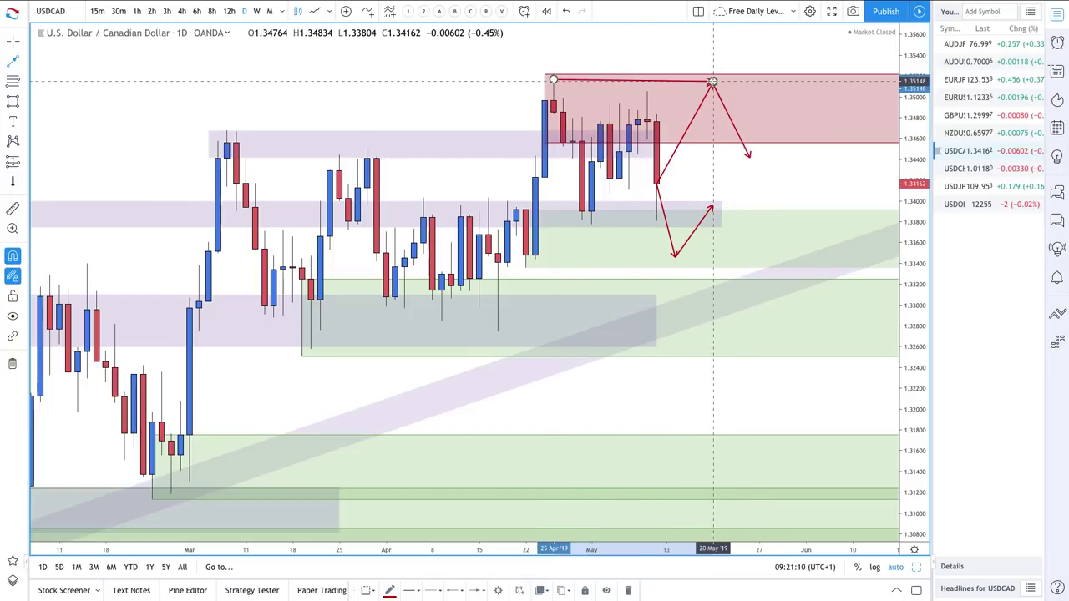
# Draw arrows from the supply zone's upper edge at 1.35216 up to about 1.36499 in the higher supply zone and down to 1.35726.
pyautogui.scroll(-3, 639, 89)
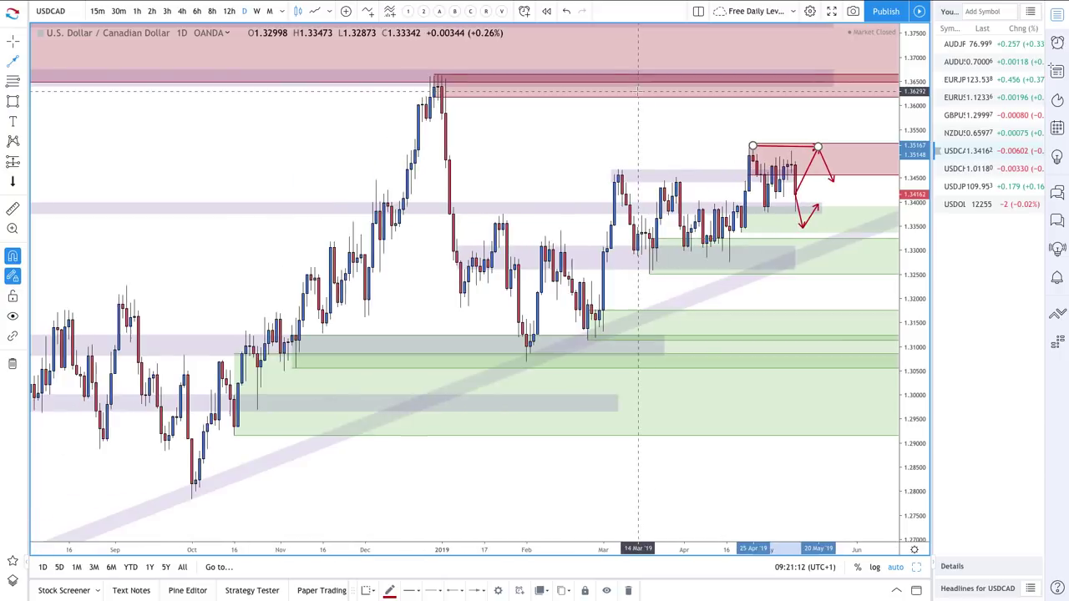
pyautogui.scroll(2, 759, 111)
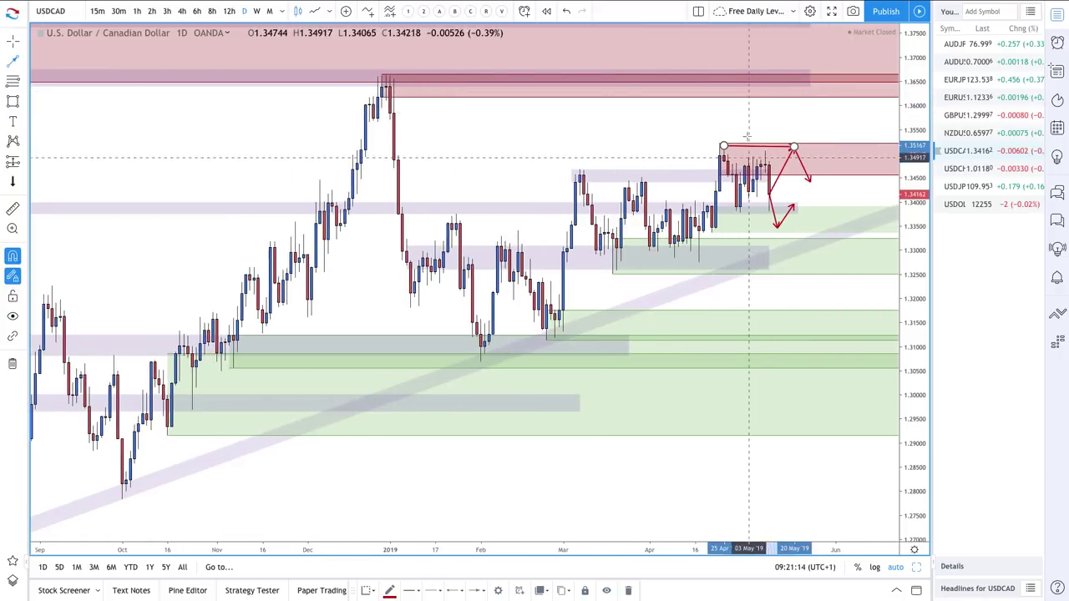
pyautogui.click(723, 146)
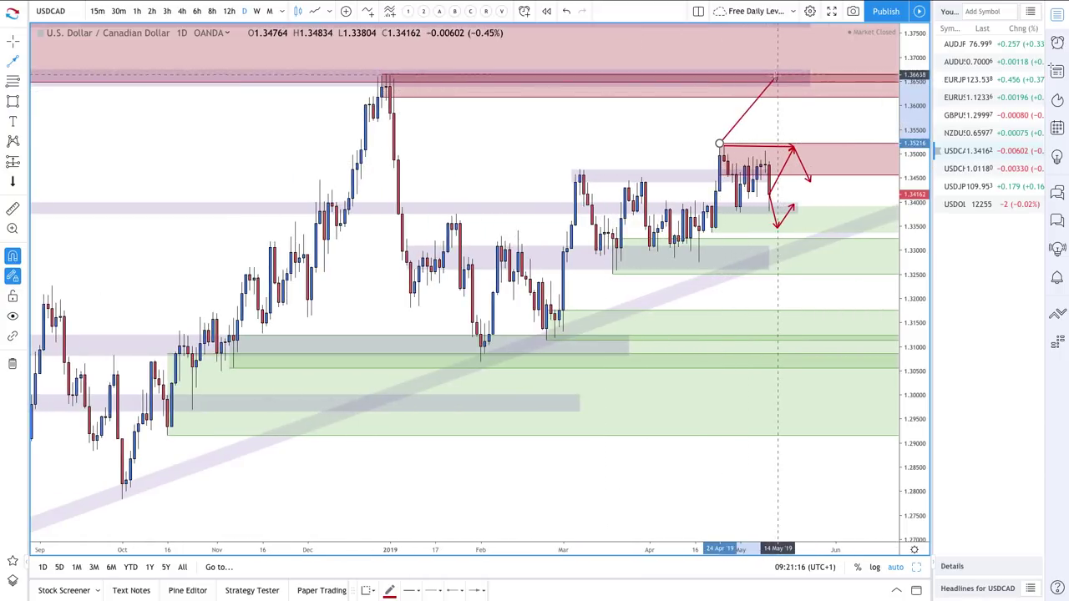
pyautogui.click(772, 82)
pyautogui.click(794, 118)
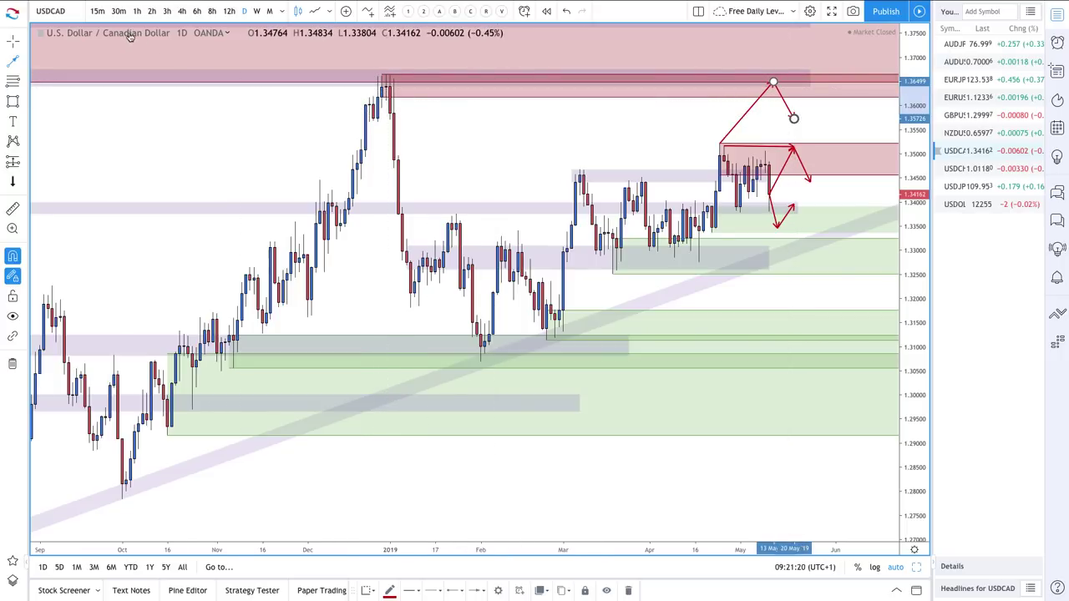
# Go back over the May 6–13, 2019 events in the Forex Factory calendar.
pyautogui.scroll(5, 477, 182)
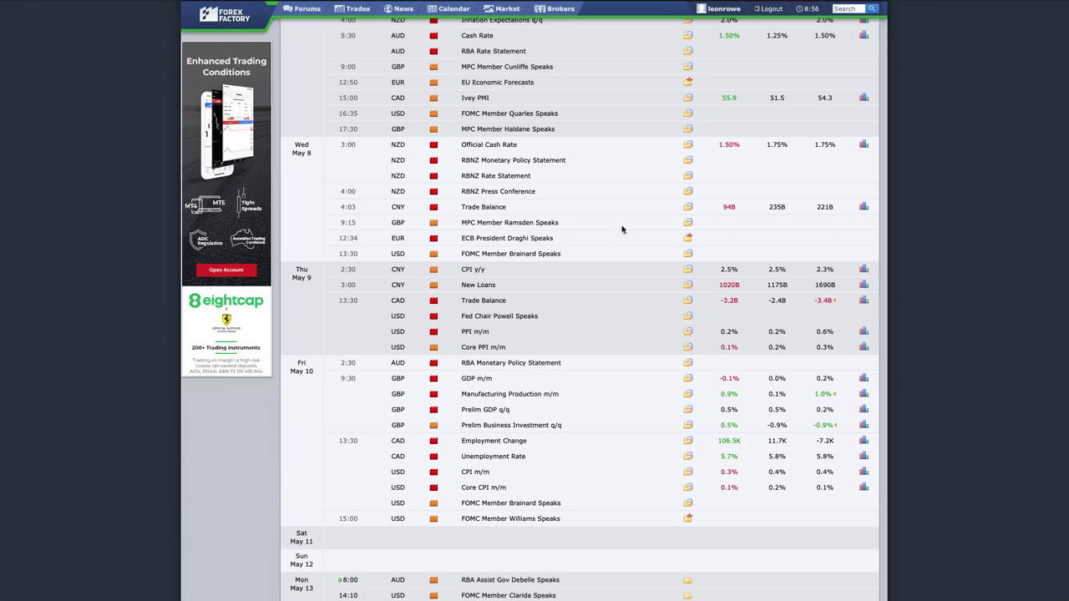
pyautogui.scroll(3, 635, 231)
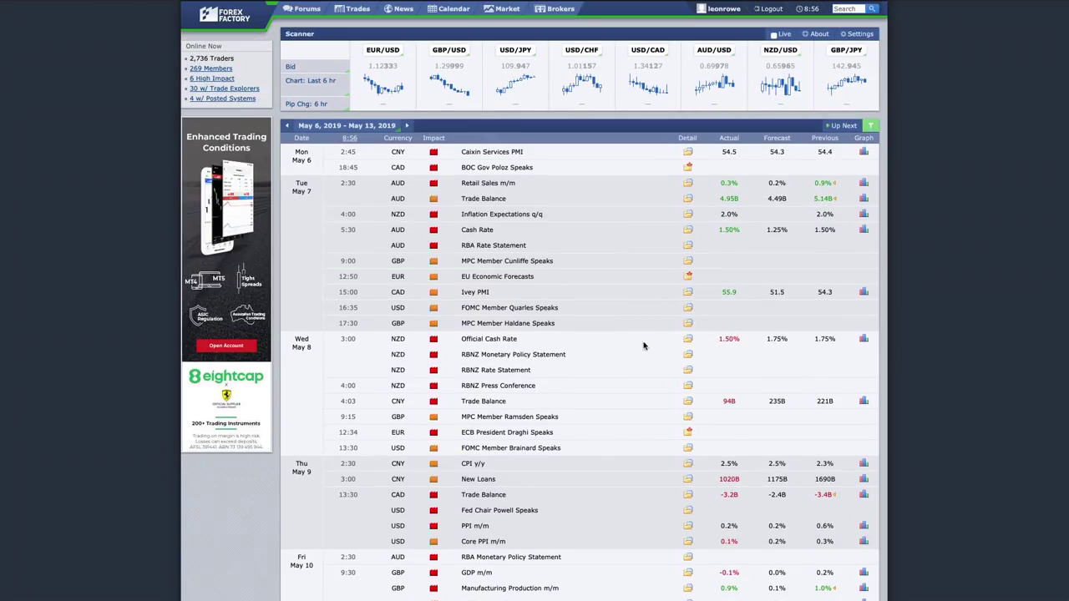
# Check further down the May 6–13, 2019 calendar, and play back last week's published NZDUSD supply and demand idea.
pyautogui.scroll(-2, 643, 346)
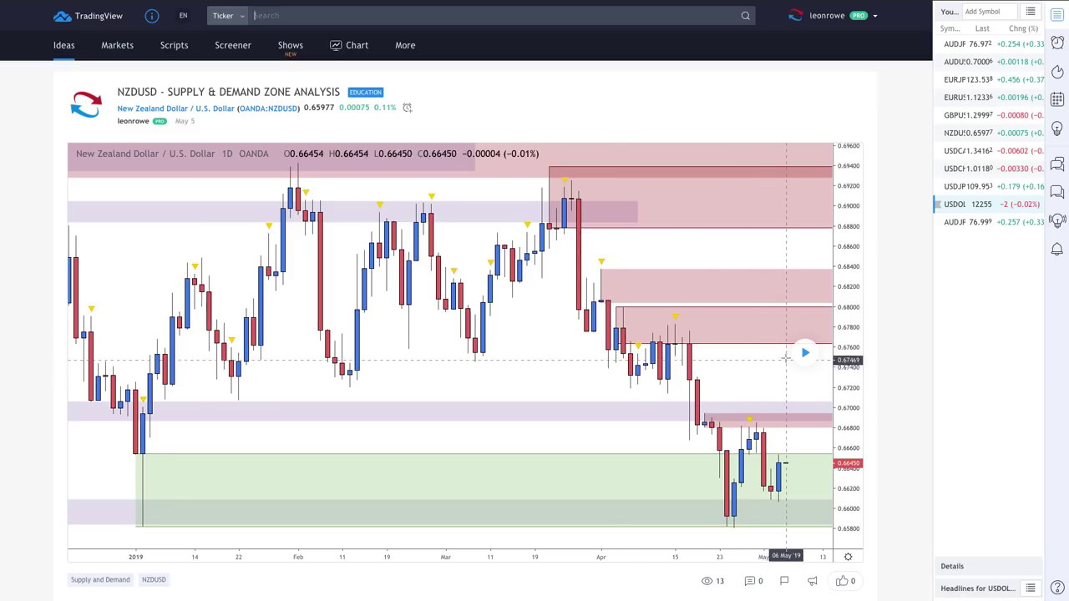
pyautogui.click(805, 353)
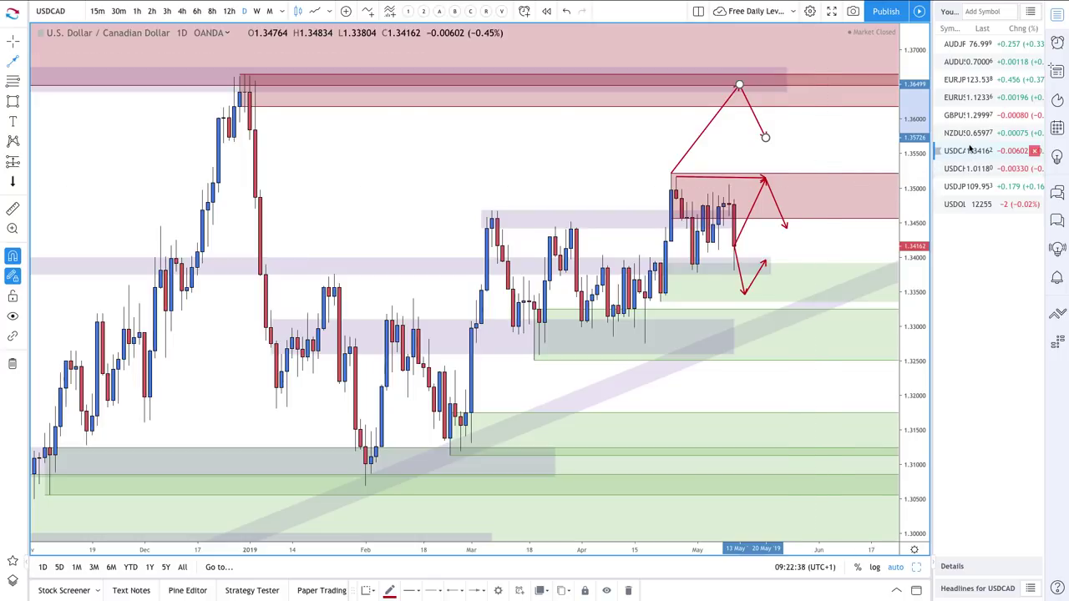
# Switch the daily chart to NZDUSD and delete the demand zone starting at the January 2019 low along with its overlapping purple level.
pyautogui.click(969, 135)
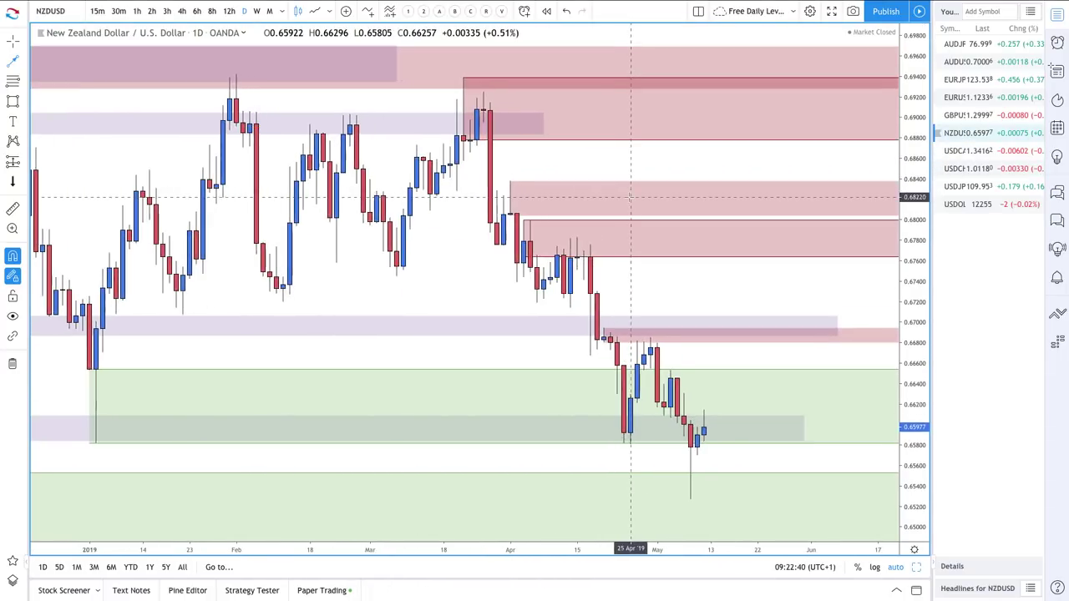
pyautogui.click(472, 372)
pyautogui.press('Delete')
pyautogui.click(464, 422)
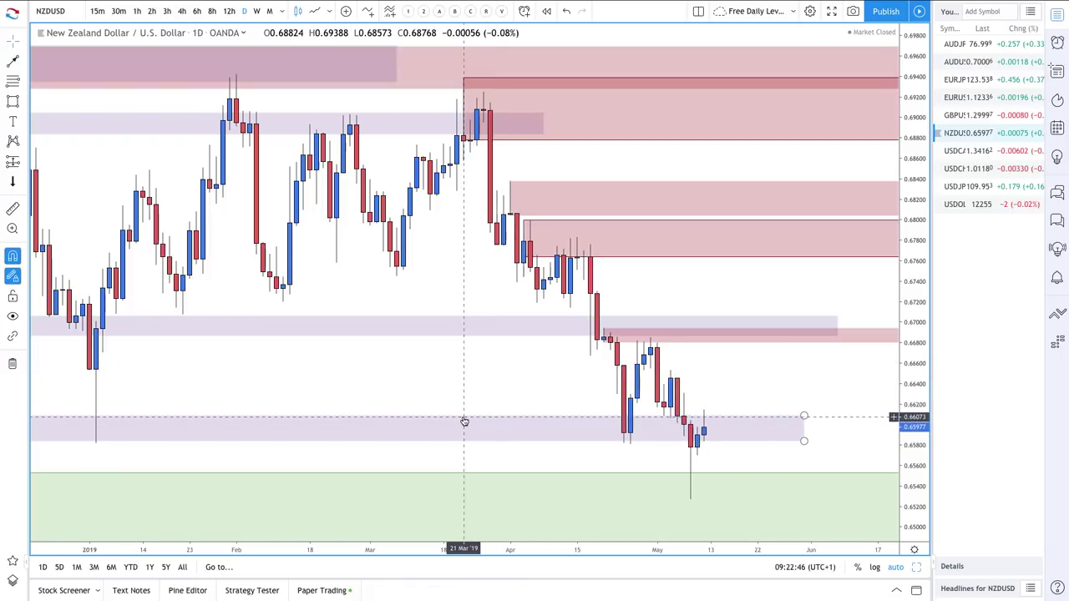
pyautogui.press('Delete')
# Draw a purple level rectangle between about 0.65170 and 0.64797 across the remaining demand zone, spanning May 2015 to 7 June 2019.
pyautogui.scroll(-2, 465, 422)
pyautogui.scroll(-2, 464, 422)
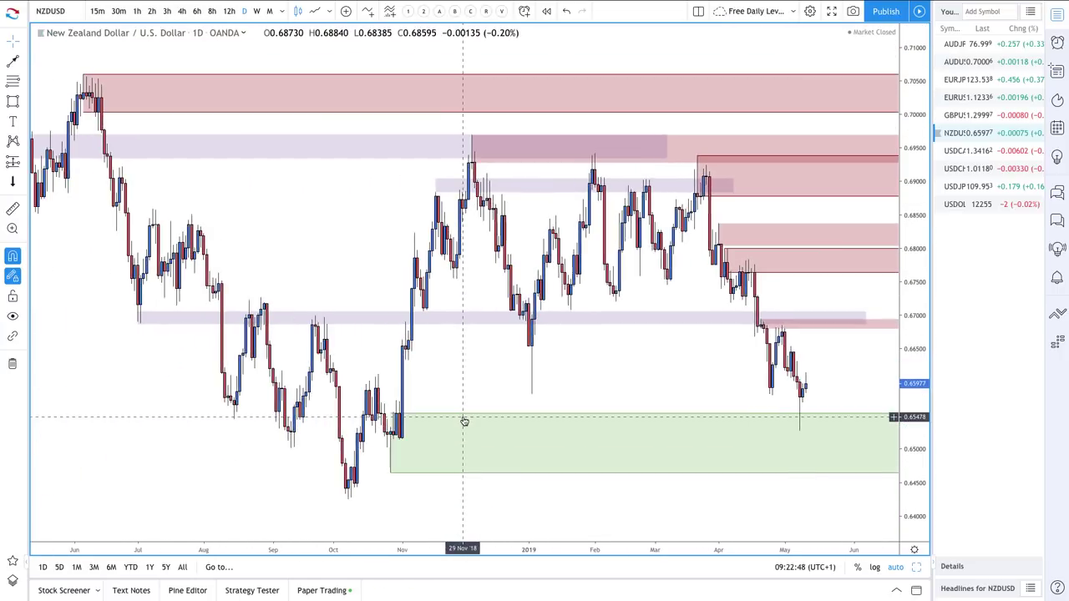
pyautogui.click(13, 101)
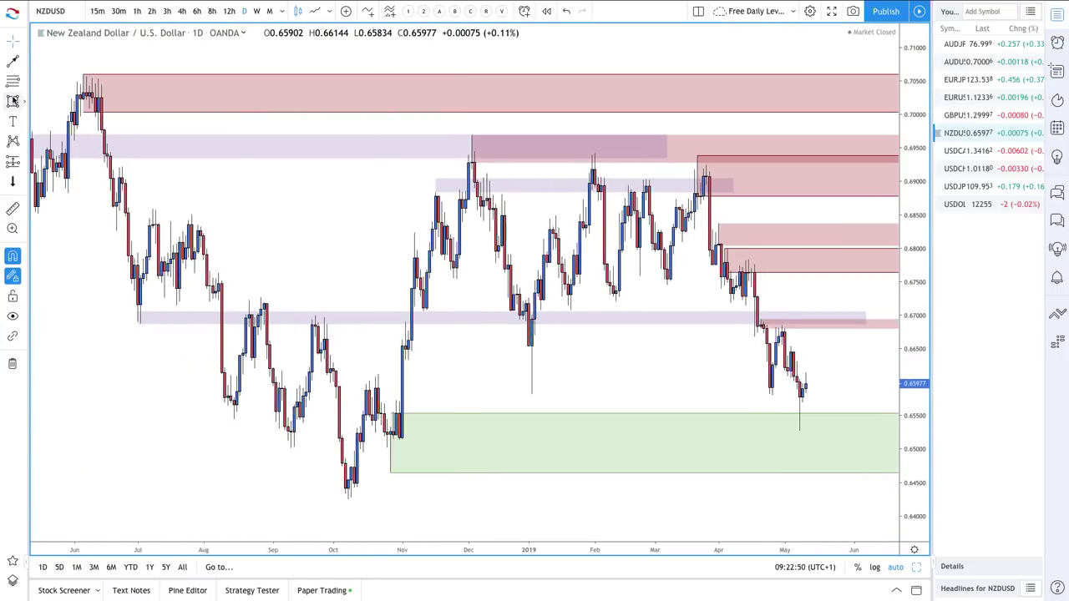
pyautogui.moveTo(215, 436)
pyautogui.mouseDown()
pyautogui.moveTo(339, 458)
pyautogui.moveTo(866, 458)
pyautogui.mouseUp()
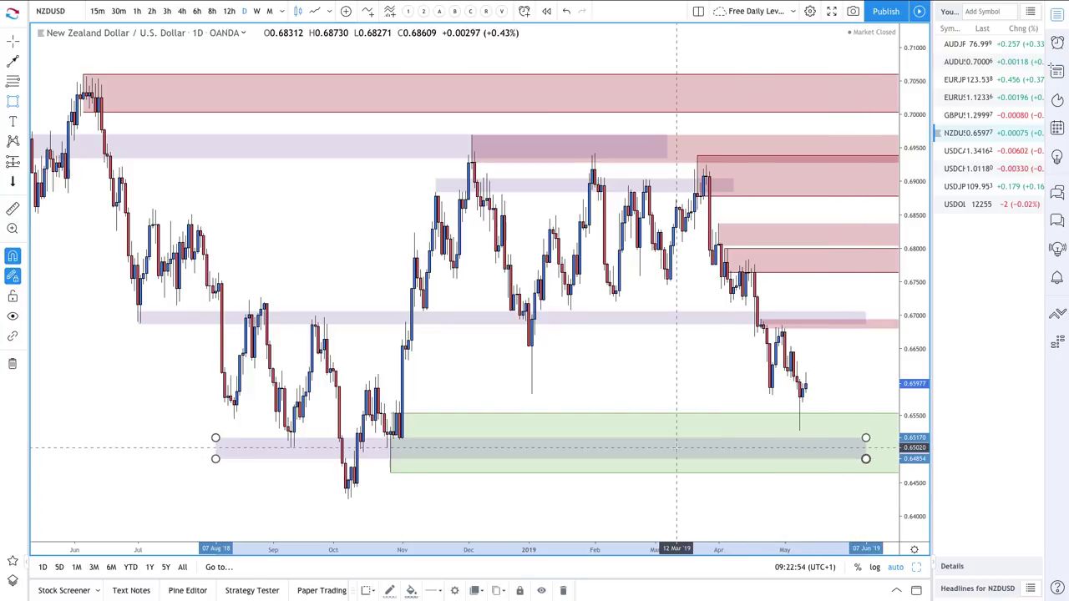
pyautogui.scroll(3, 465, 478)
pyautogui.scroll(-6, 465, 478)
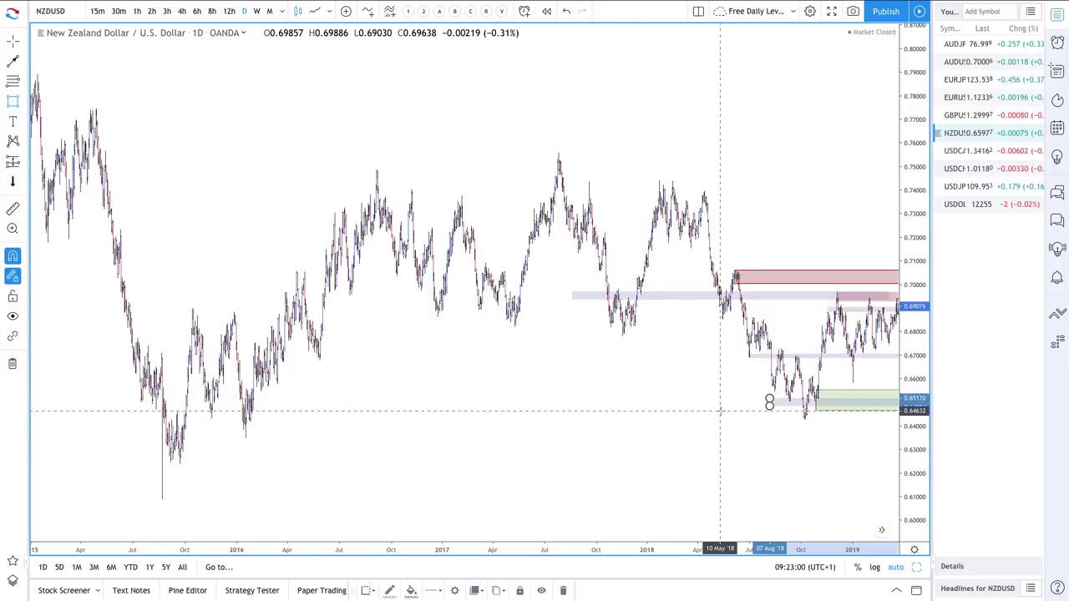
pyautogui.moveTo(768, 407); pyautogui.dragTo(107, 407)
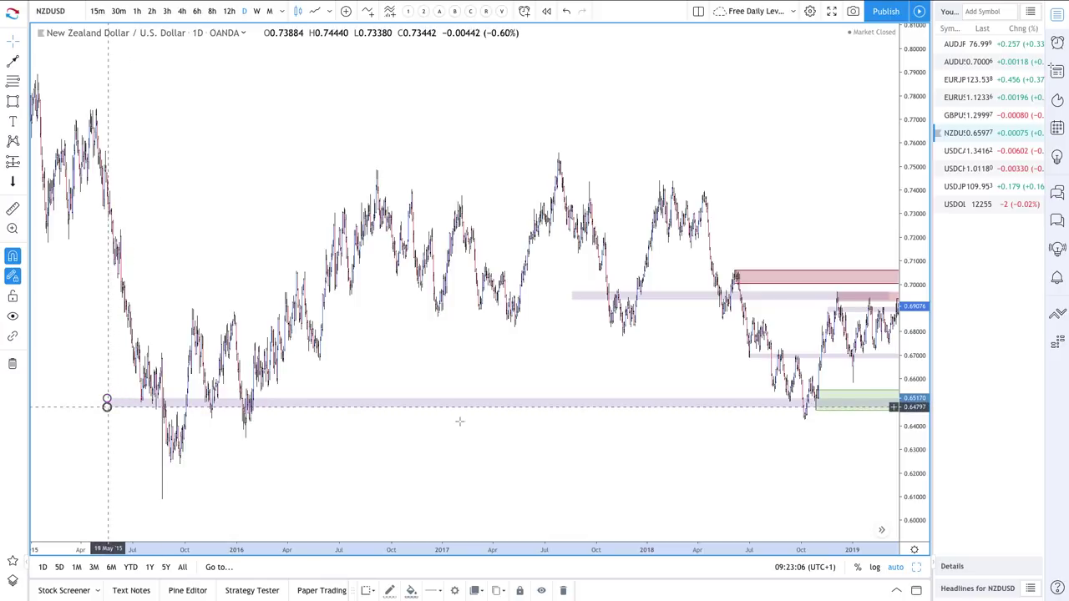
pyautogui.scroll(10, 816, 426)
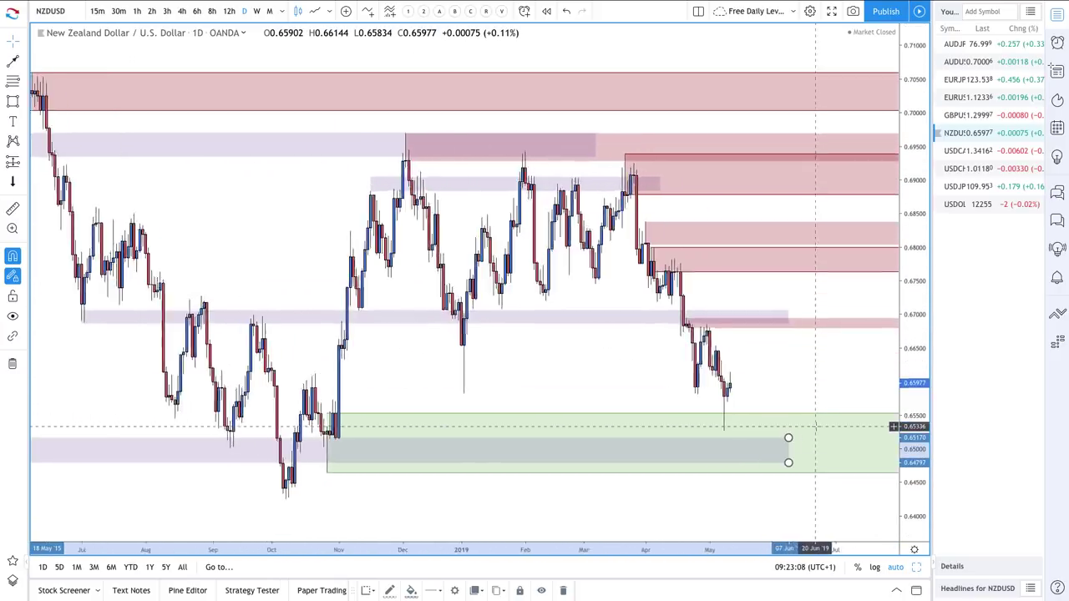
pyautogui.scroll(3, 816, 426)
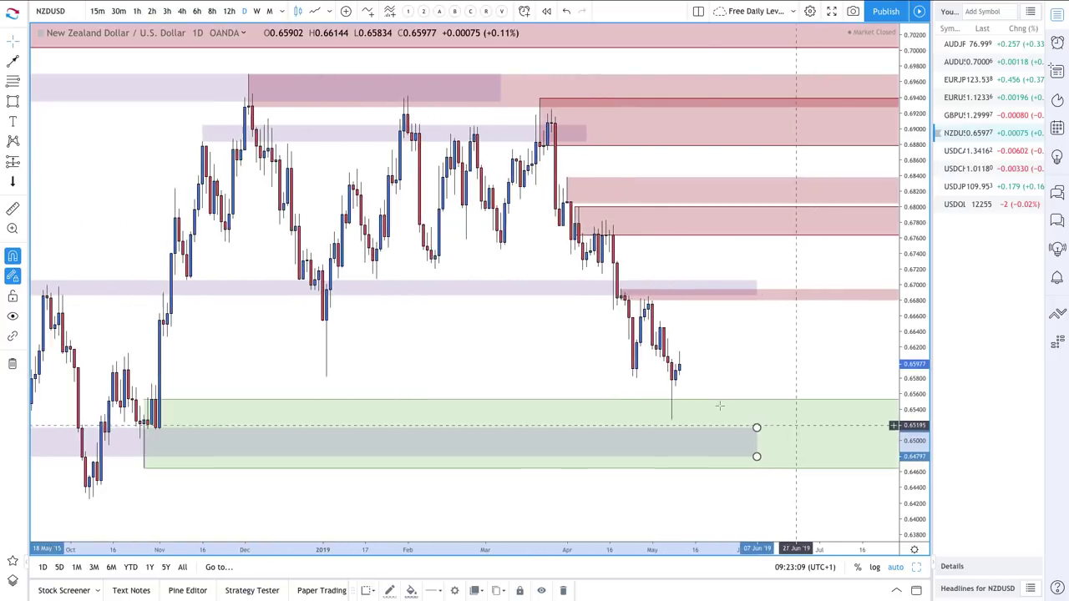
# Draw a red supply zone from the 3 May 2019 candle, between 0.66170 and 0.66530, extending into the future.
pyautogui.click(12, 61)
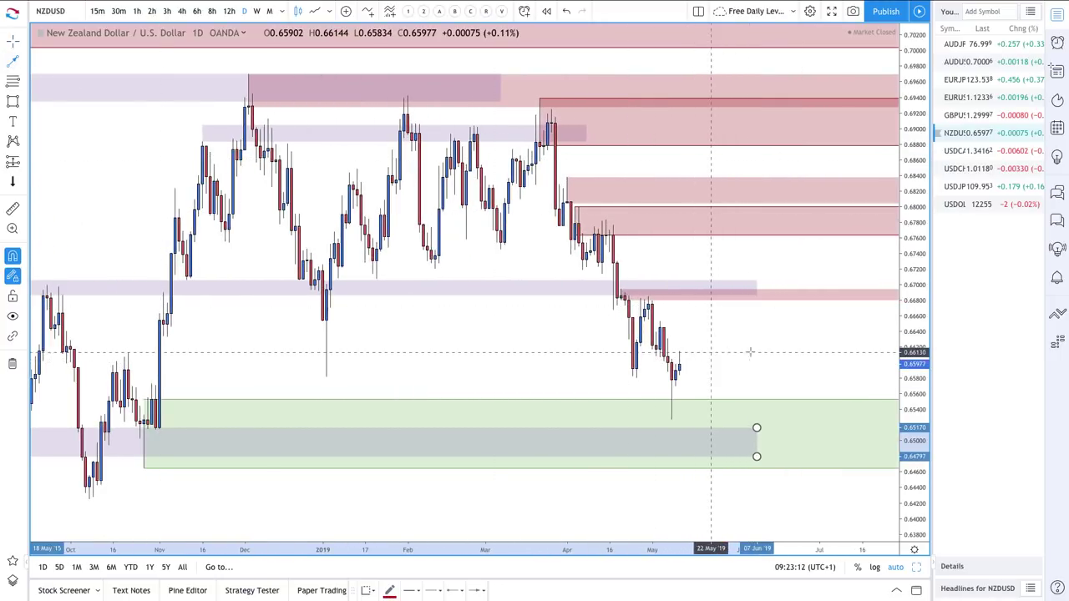
pyautogui.click(23, 63)
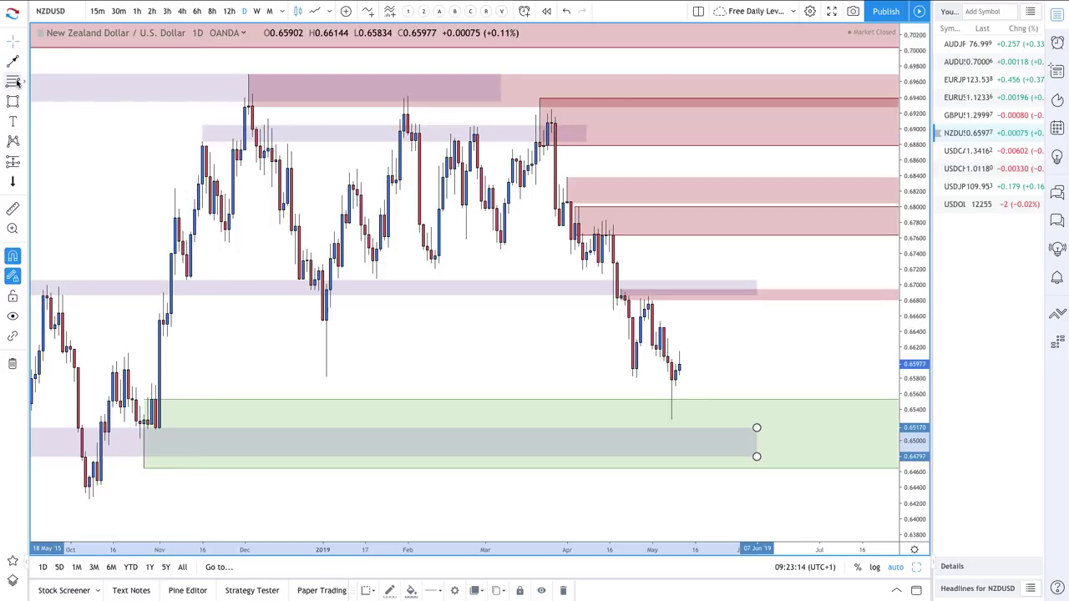
pyautogui.click(17, 81)
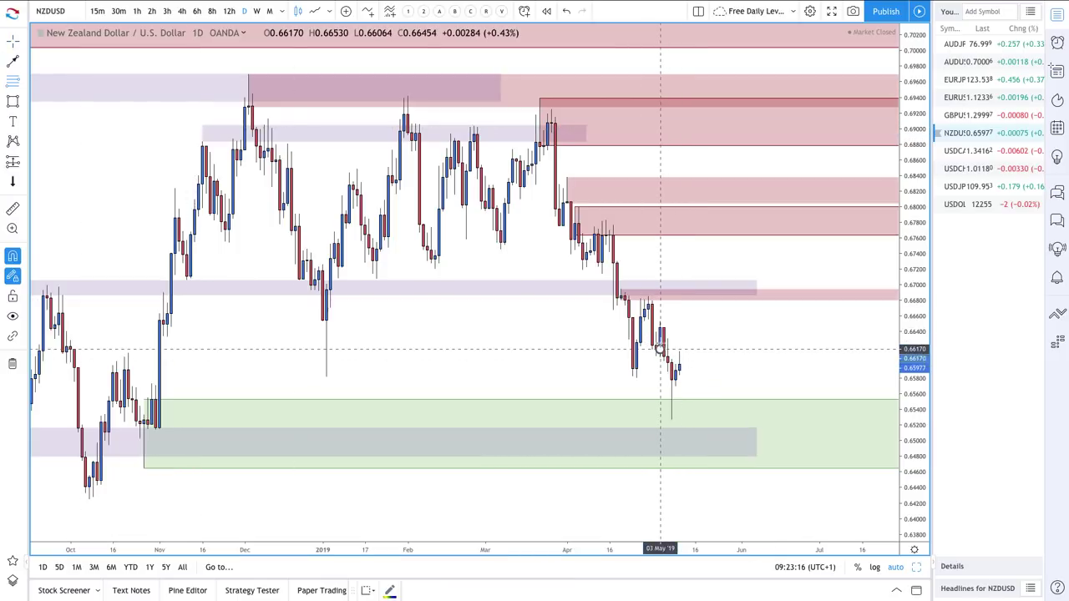
pyautogui.moveTo(661, 351); pyautogui.dragTo(660, 321)
# Draw arrows from 0.66448 in the newest supply zone down to about 0.65796, and from the 3 May high down to the 8 May low.
pyautogui.scroll(5, 763, 382)
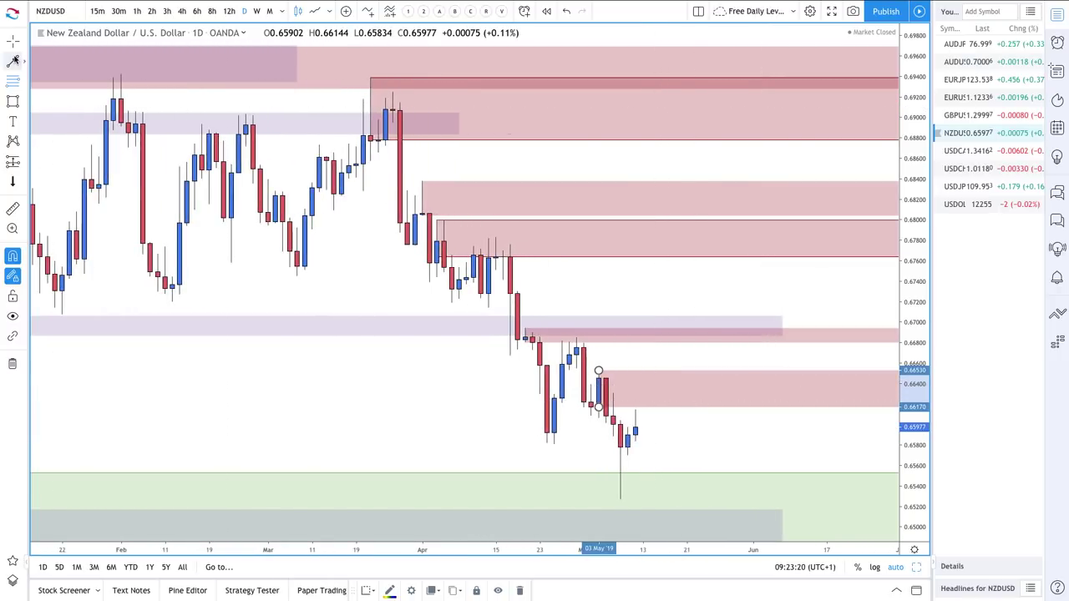
pyautogui.click(13, 61)
pyautogui.click(664, 380)
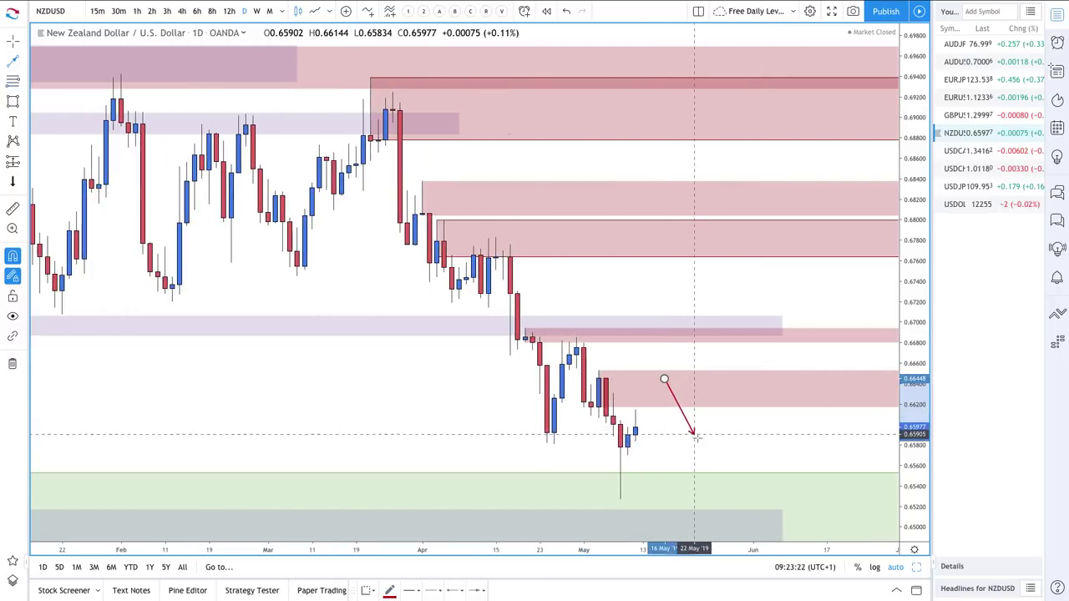
pyautogui.click(701, 446)
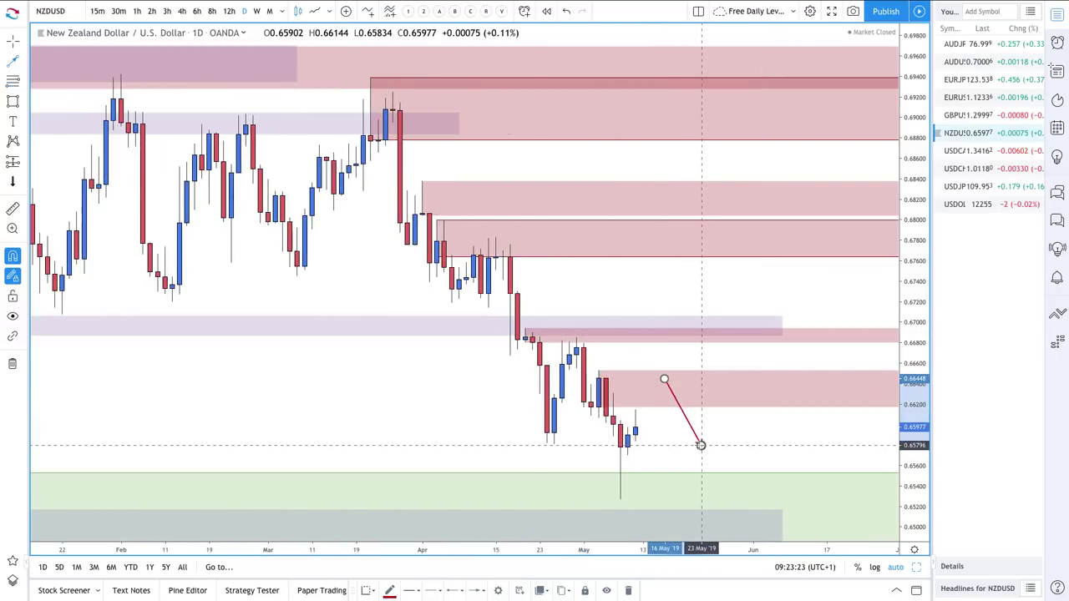
pyautogui.click(605, 376)
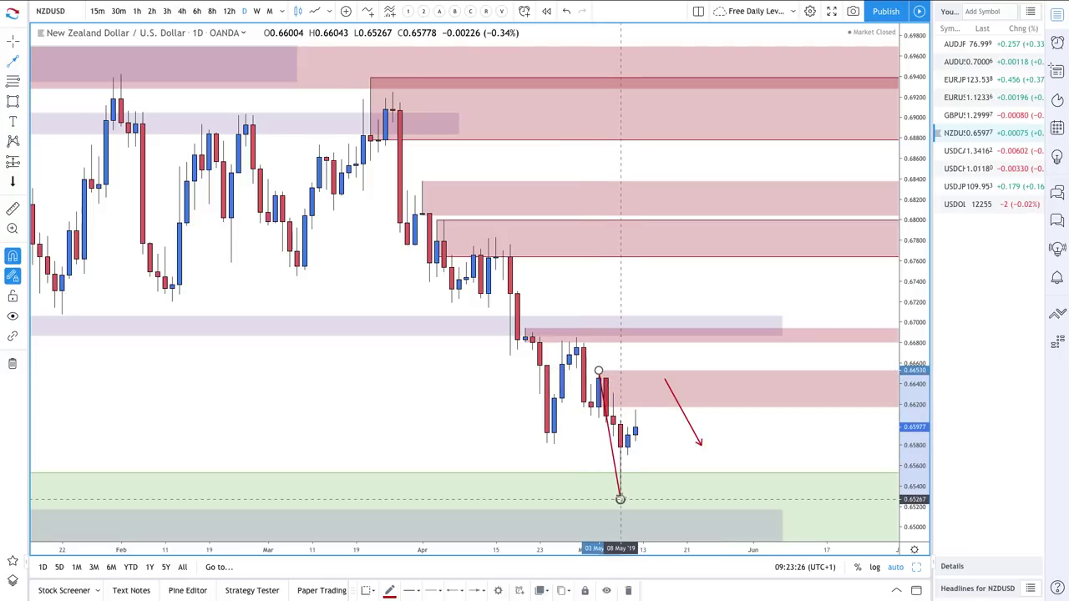
pyautogui.click(620, 498)
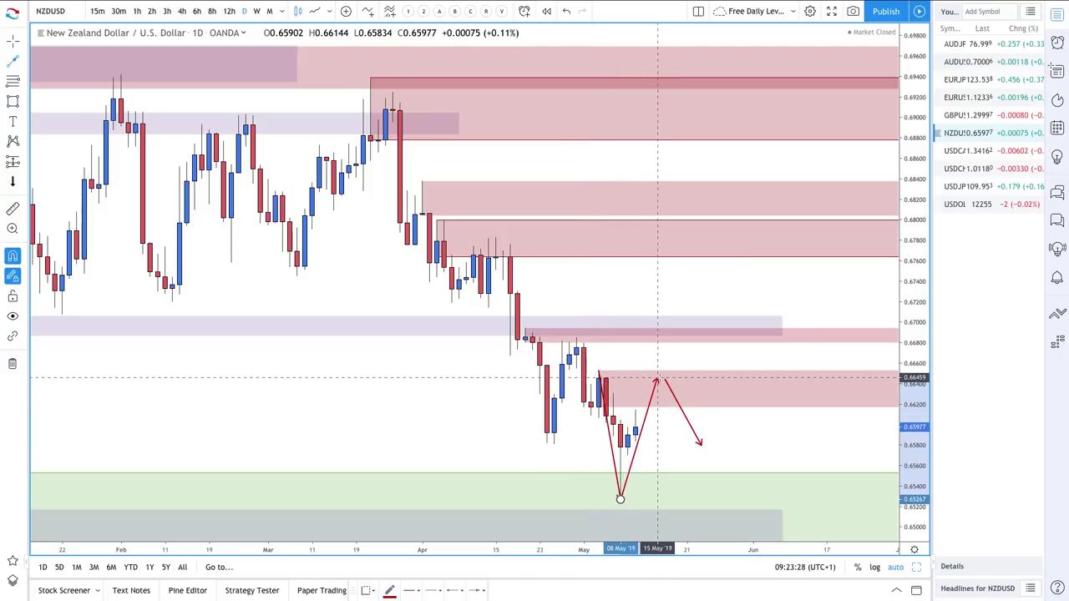
pyautogui.click(620, 498)
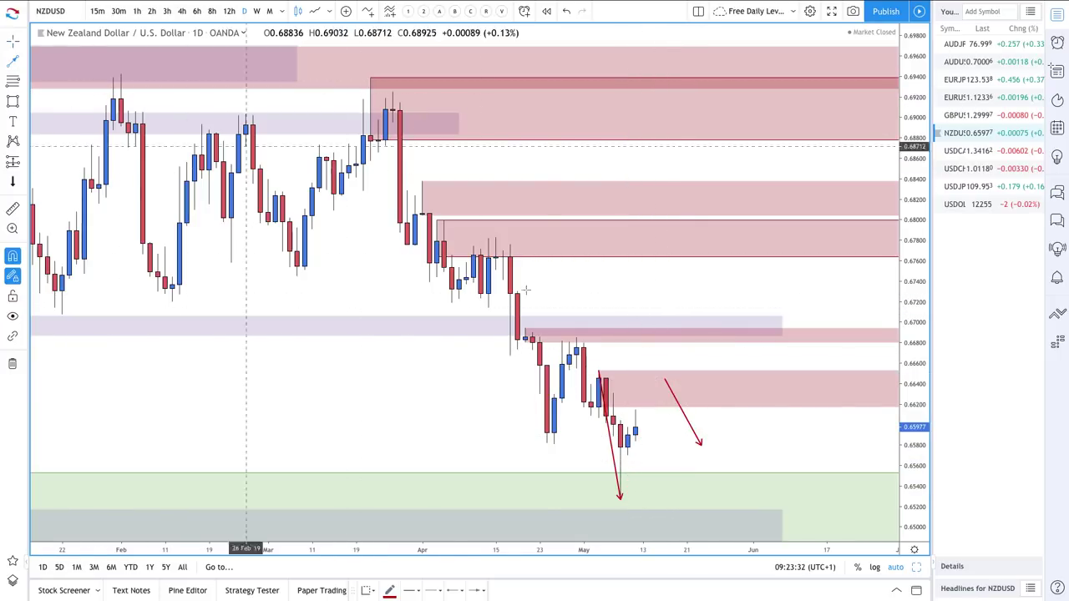
# Draw arrows down from the two higher supply zones, from 0.66856 to about 0.66568 and from 0.67736 to about 0.67328.
pyautogui.click(686, 337)
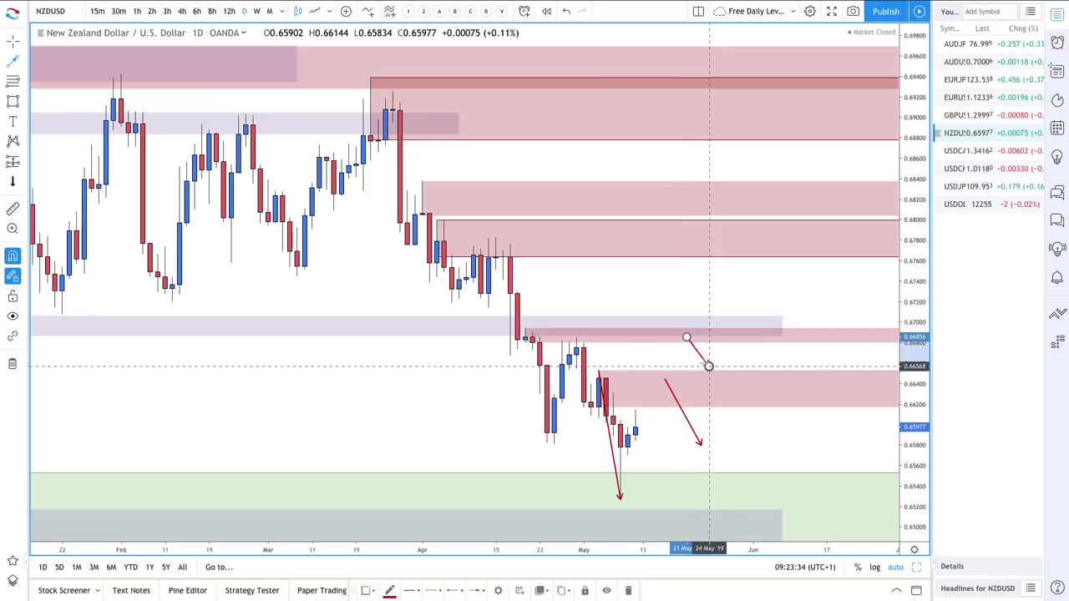
pyautogui.click(708, 366)
pyautogui.click(686, 248)
pyautogui.click(715, 277)
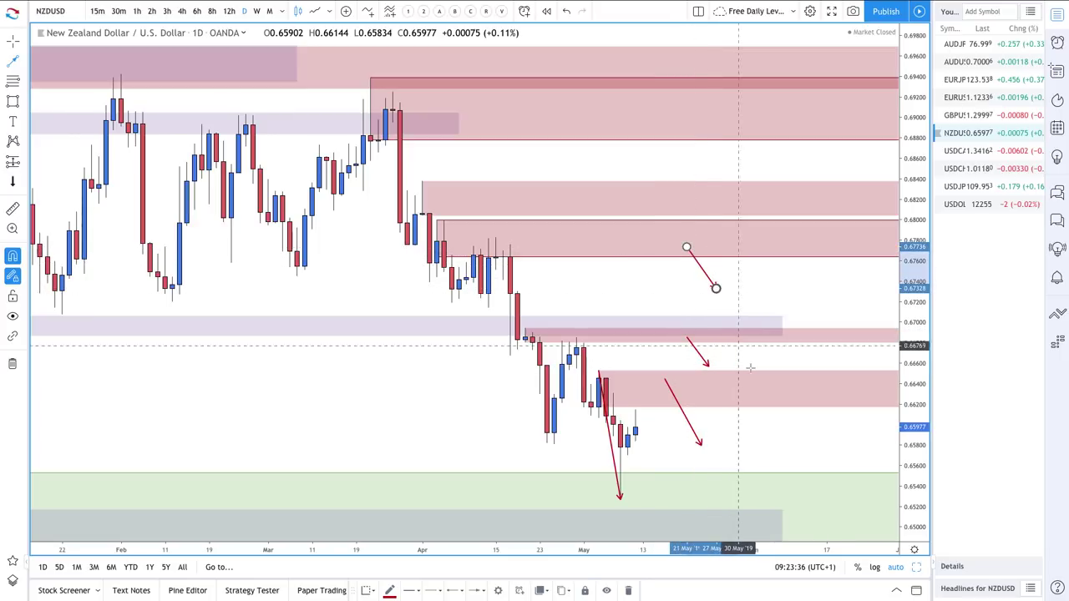
# Draw arrows from the 10 May candle's open at 0.65902 down to about 0.65274 in the demand zone and back up to 0.65773.
pyautogui.scroll(-3, 747, 367)
pyautogui.scroll(-1, 748, 367)
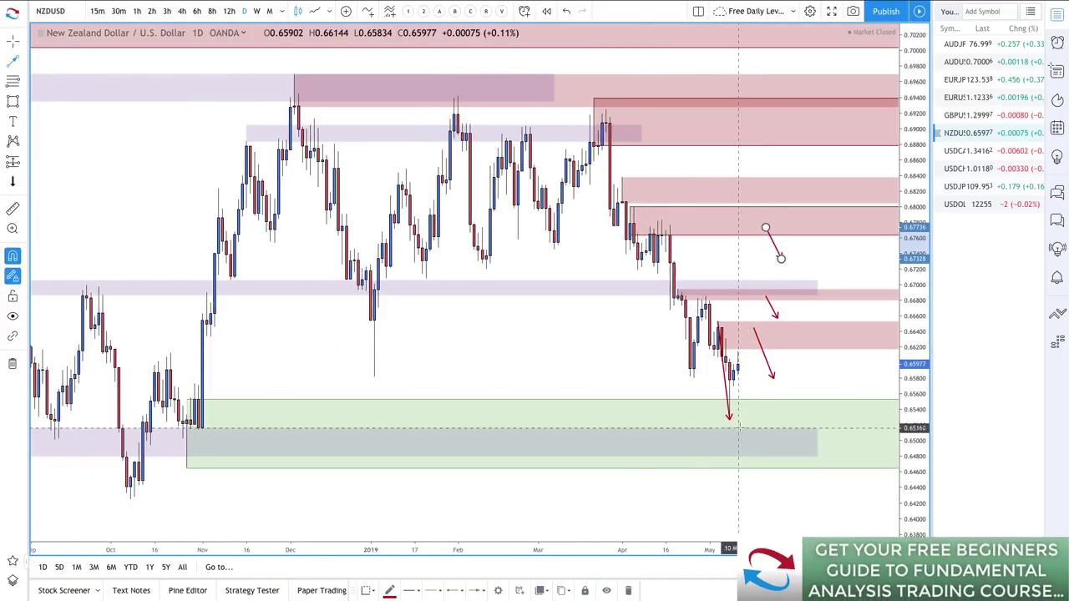
pyautogui.click(738, 370)
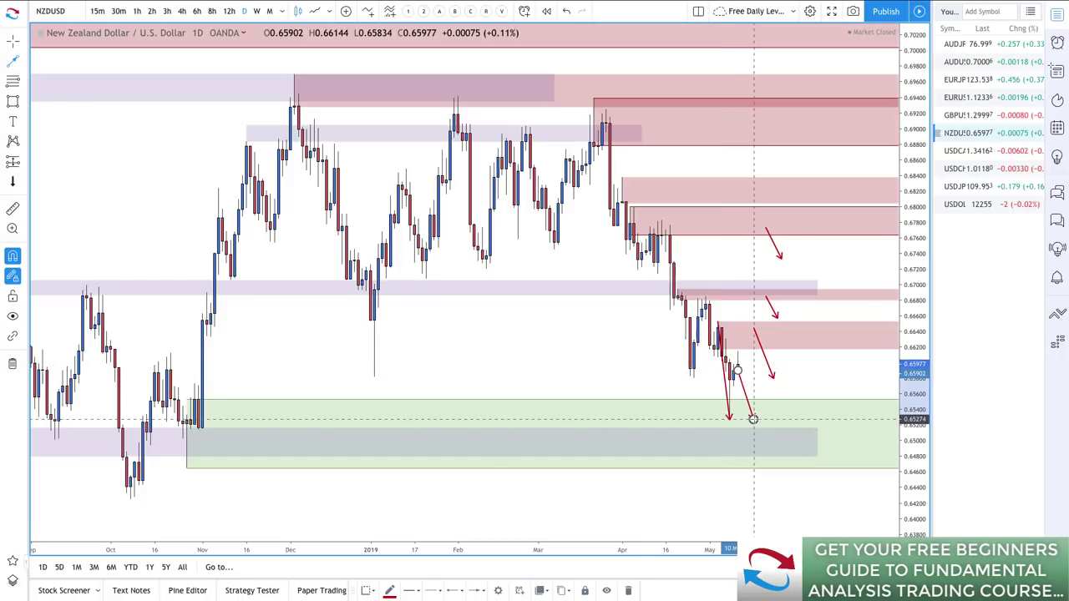
pyautogui.click(752, 418)
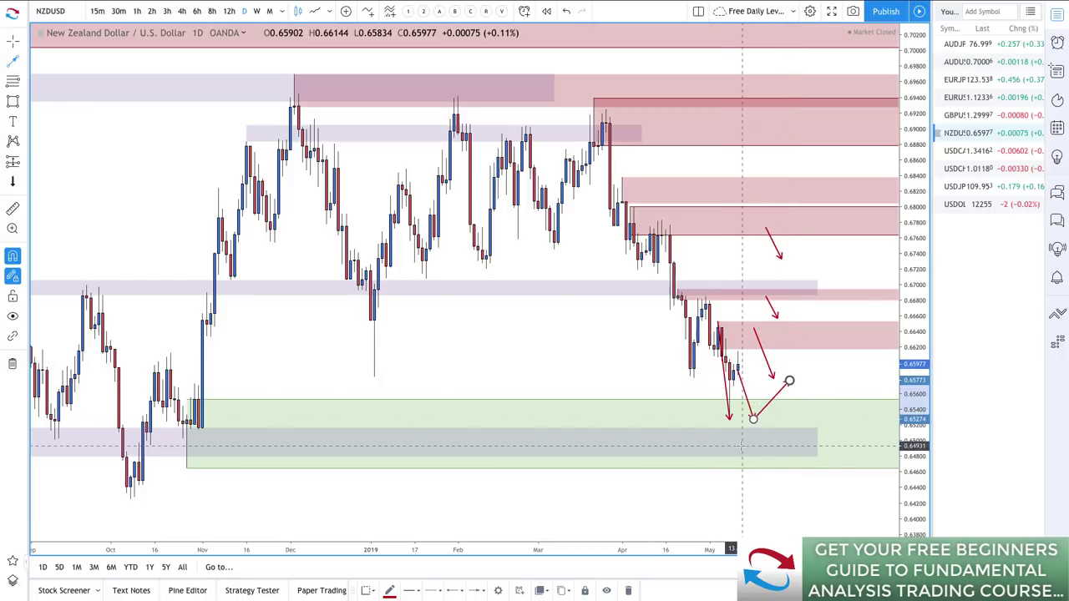
pyautogui.scroll(2, 719, 389)
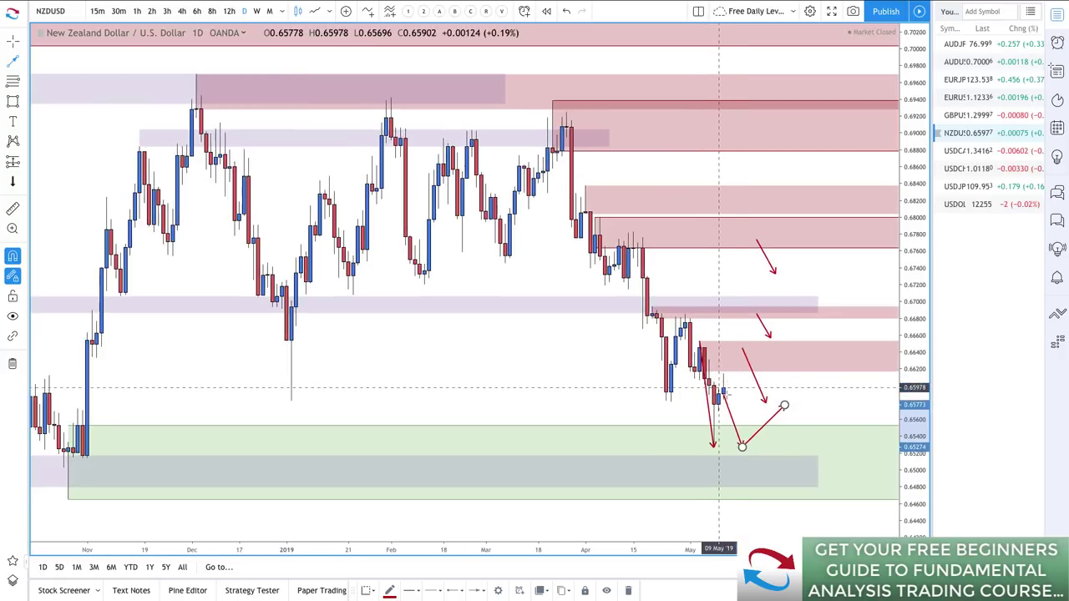
pyautogui.scroll(1, 702, 363)
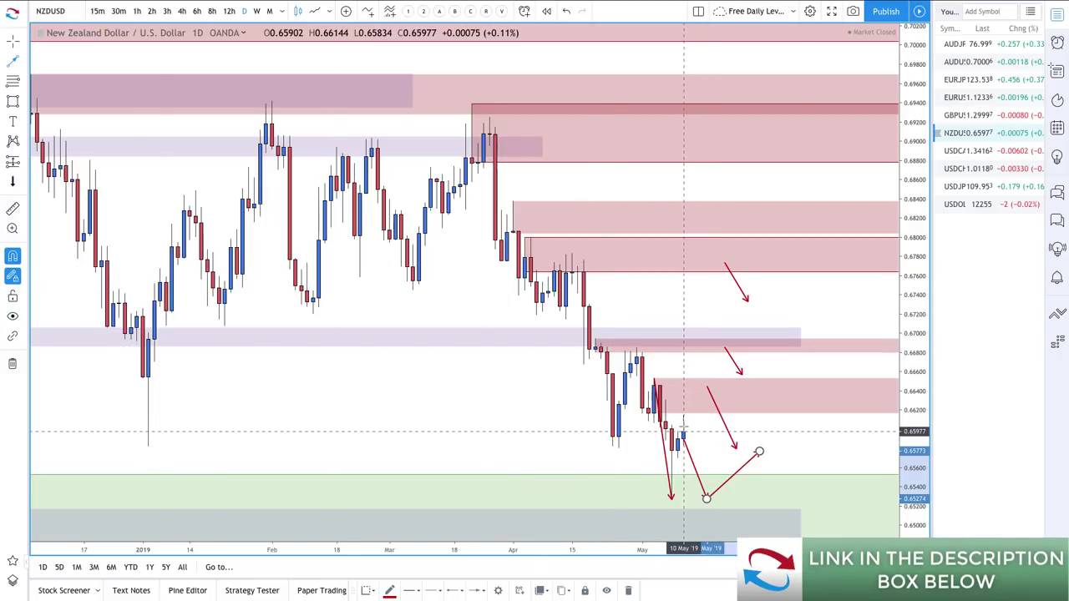
pyautogui.scroll(2, 710, 270)
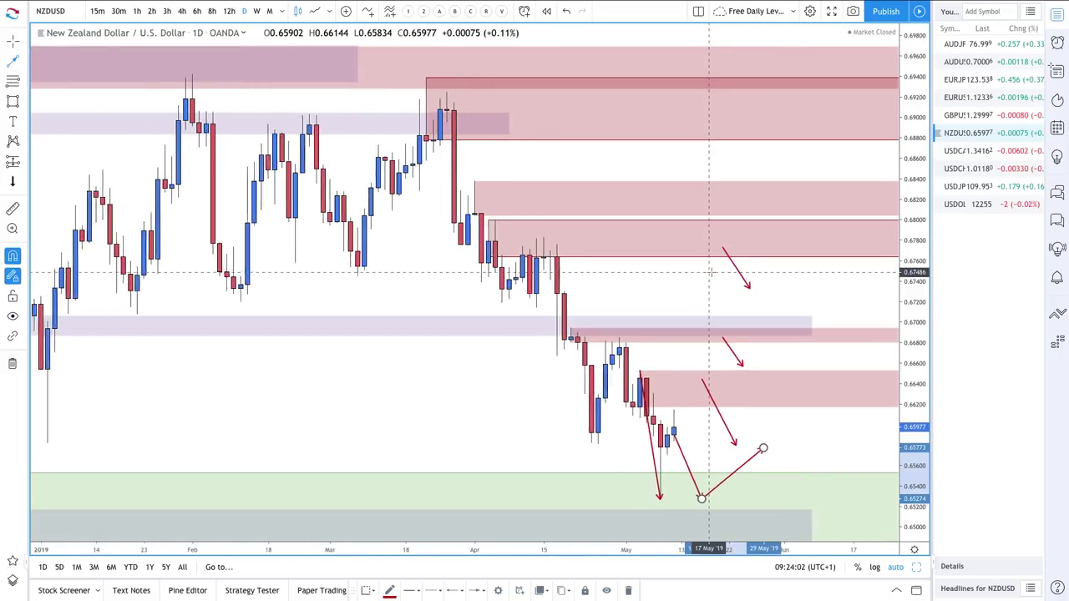
pyautogui.scroll(1, 710, 271)
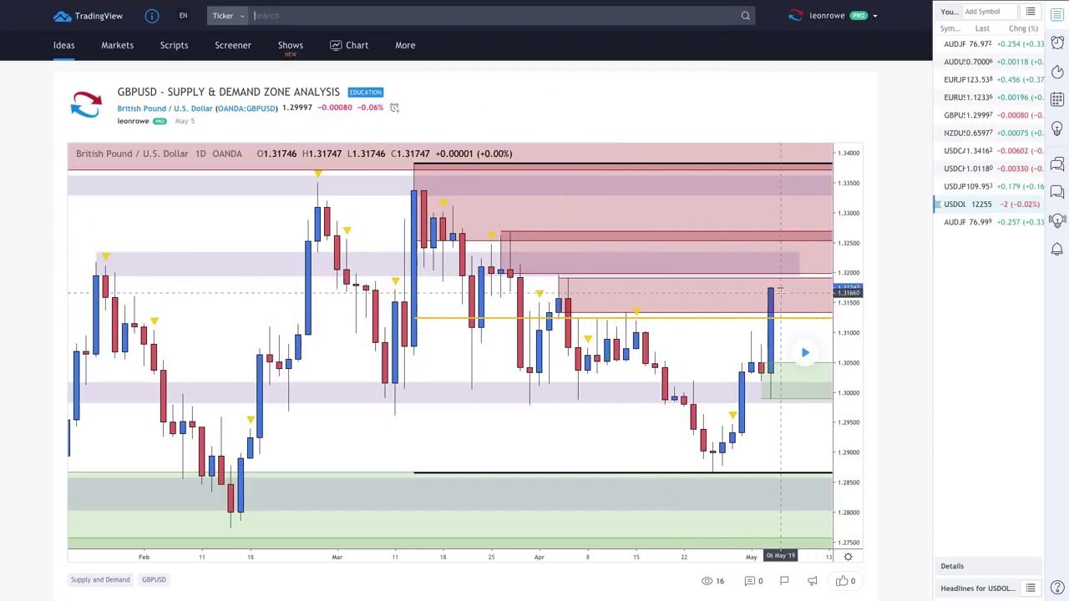
# Play back last week's published GBPUSD supply and demand idea and switch the daily chart to GBPUSD.
pyautogui.click(806, 352)
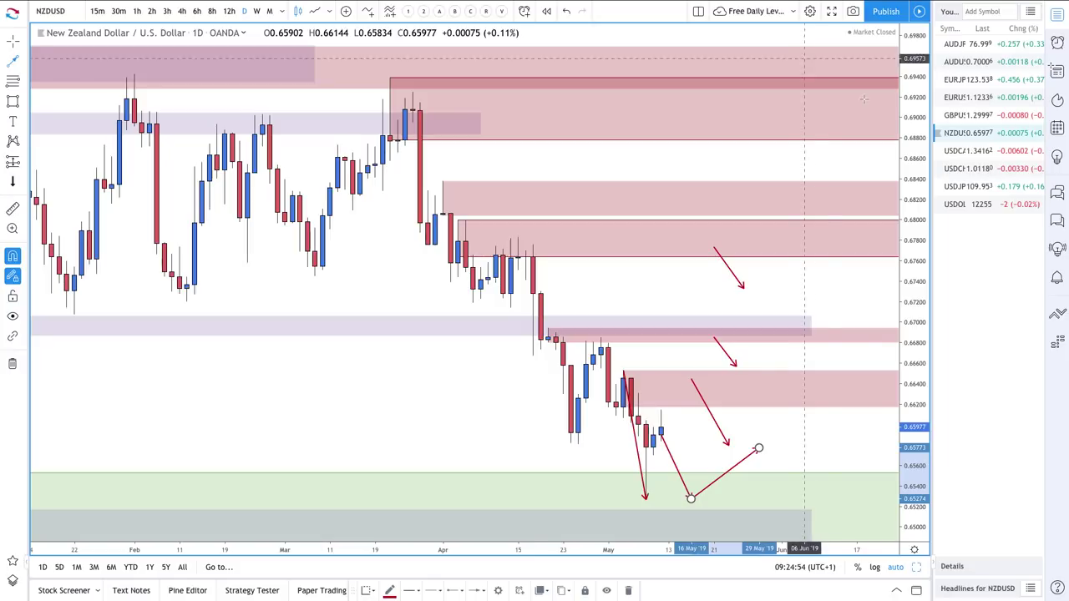
pyautogui.press('Up')
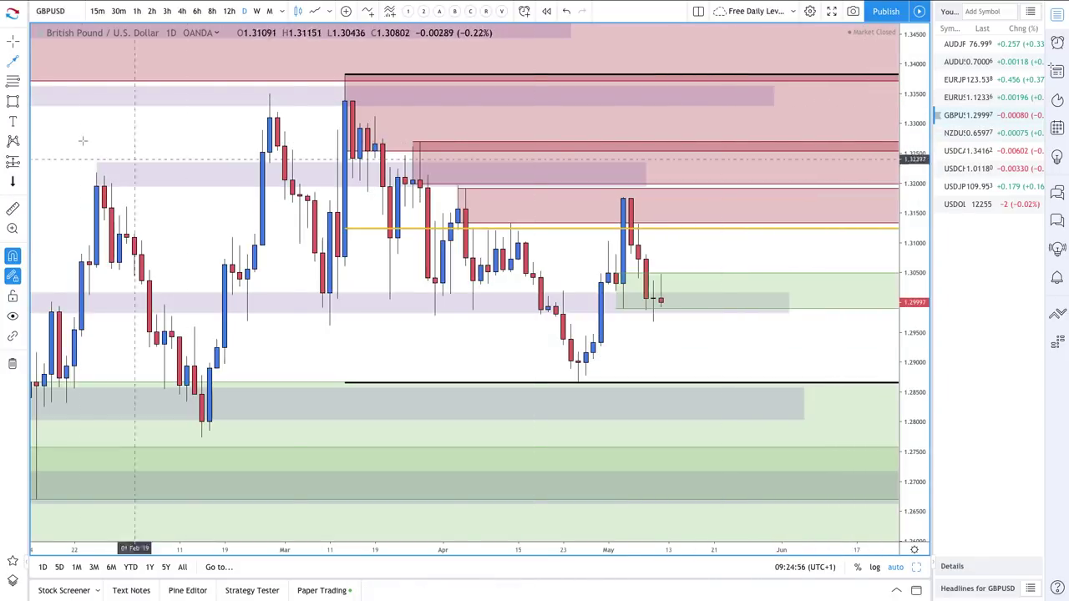
# Draw an arrow from the 10 May candle's open at 1.30077 up to about 1.30709.
pyautogui.click(24, 62)
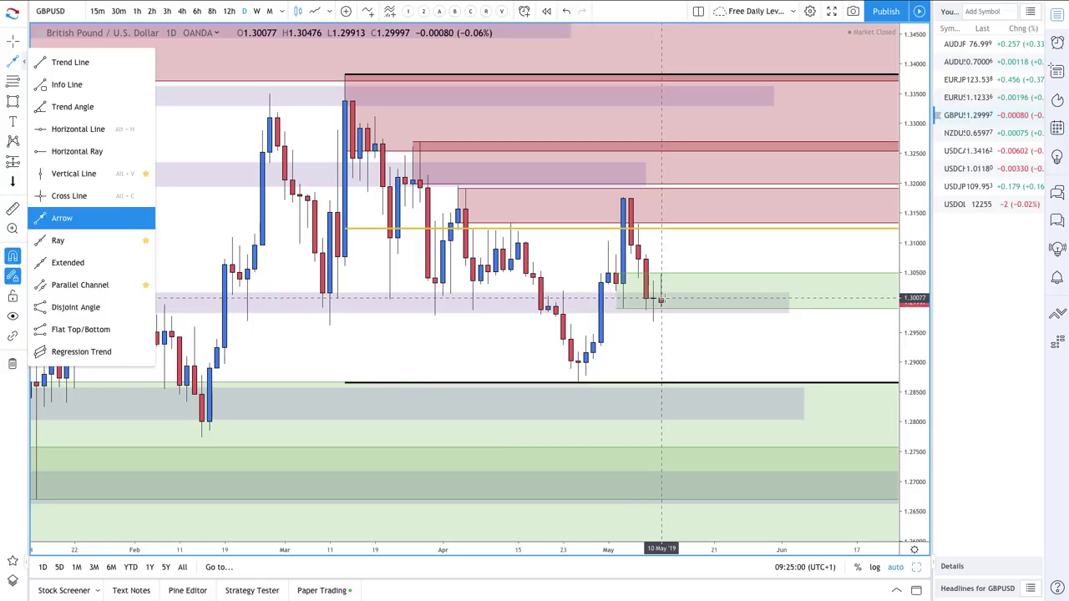
pyautogui.click(662, 299)
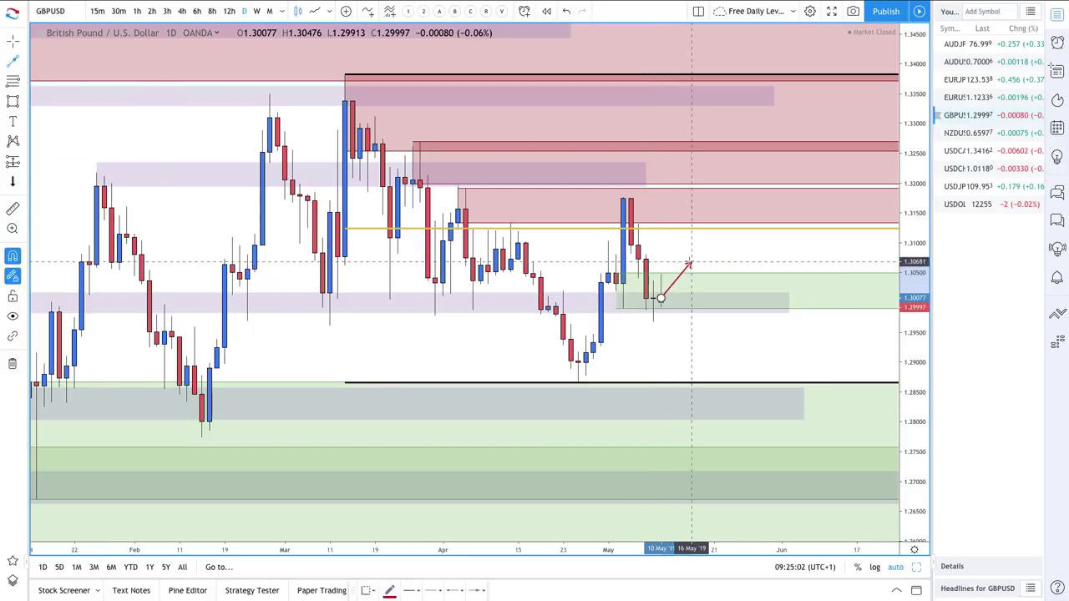
pyautogui.click(690, 262)
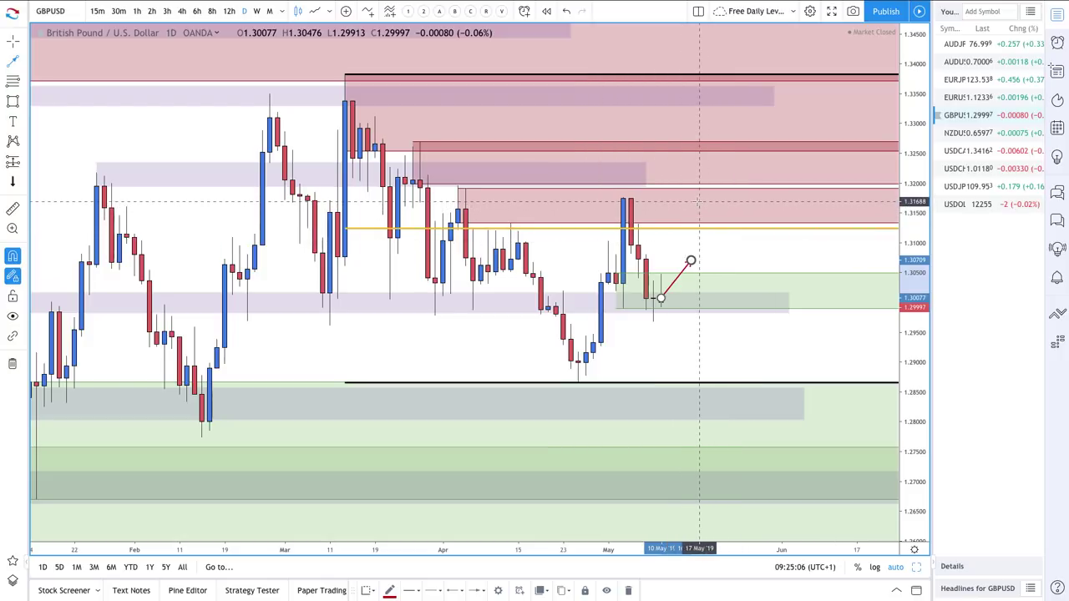
# Draw arrows down from 1.31688 to about 1.30821 and from 1.32313 to about 1.31045, and extend the purple 25 January zone to 11 June.
pyautogui.click(706, 202)
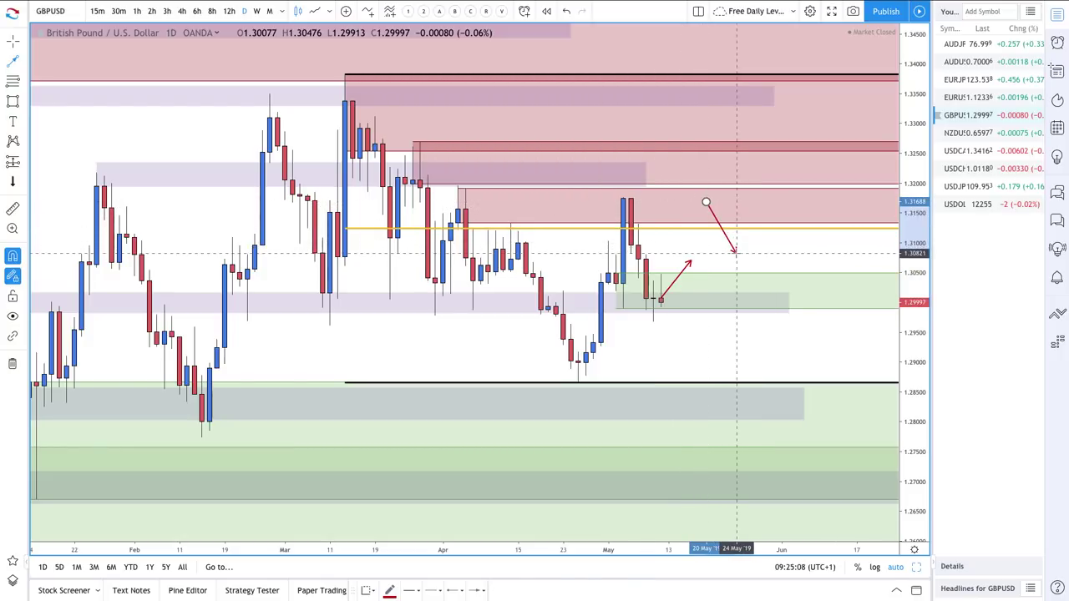
pyautogui.click(736, 253)
pyautogui.click(715, 165)
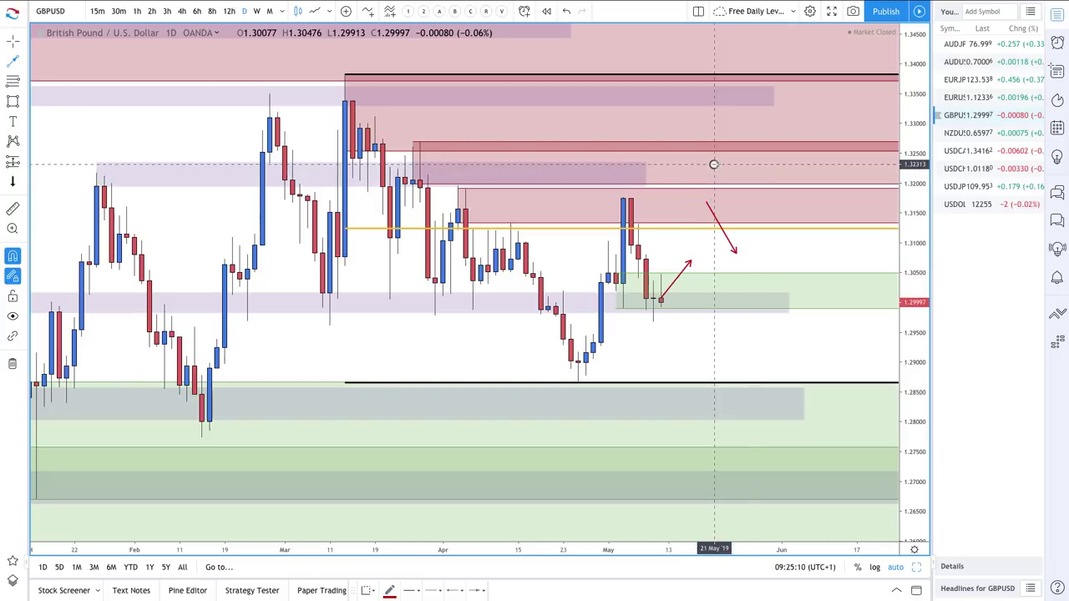
pyautogui.click(766, 240)
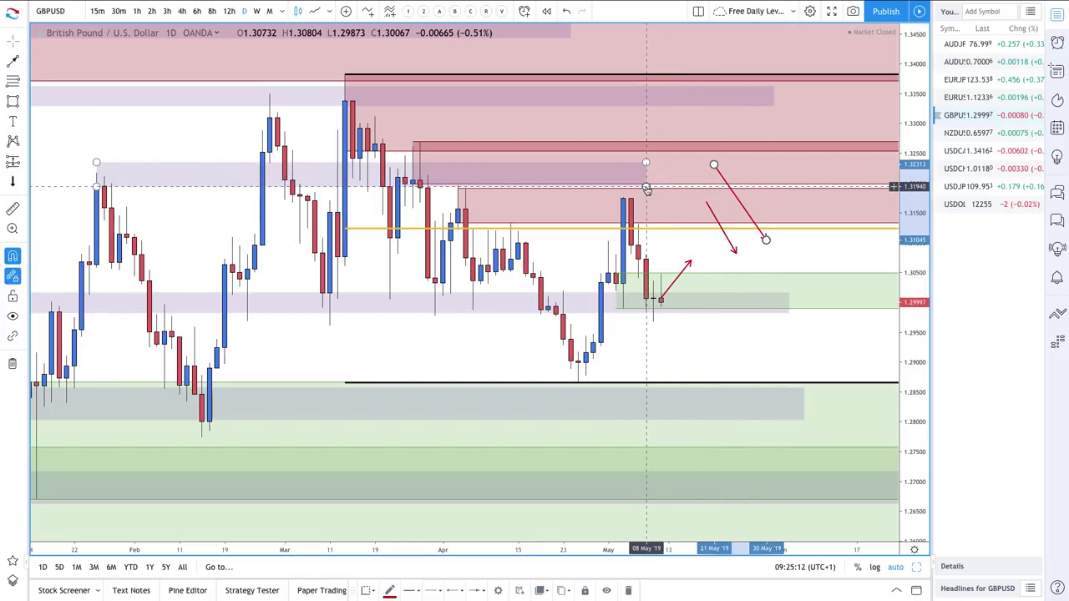
pyautogui.moveTo(646, 188); pyautogui.dragTo(811, 188)
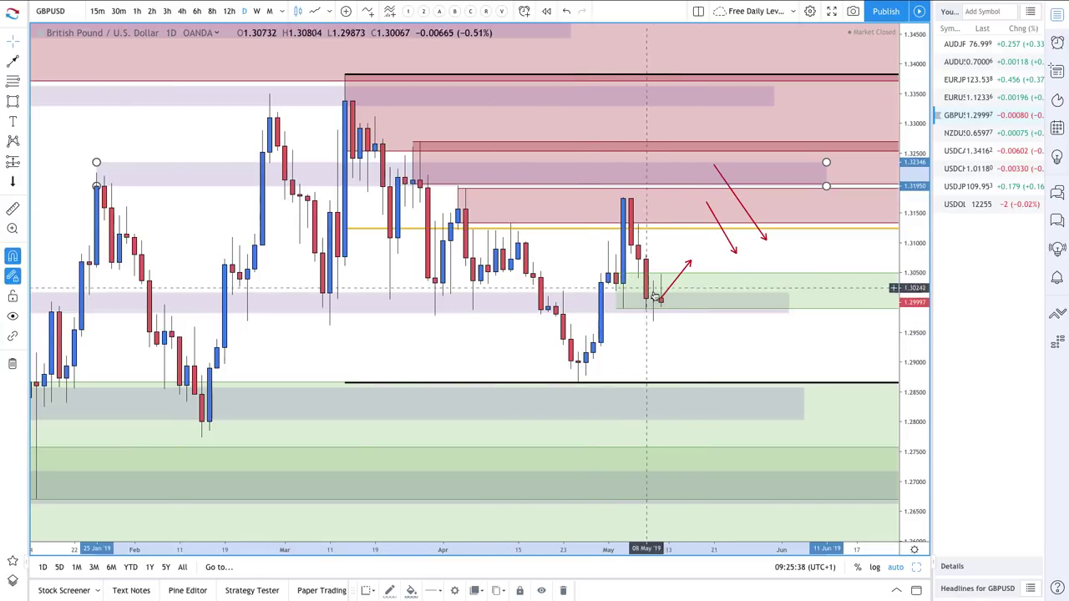
pyautogui.click(13, 61)
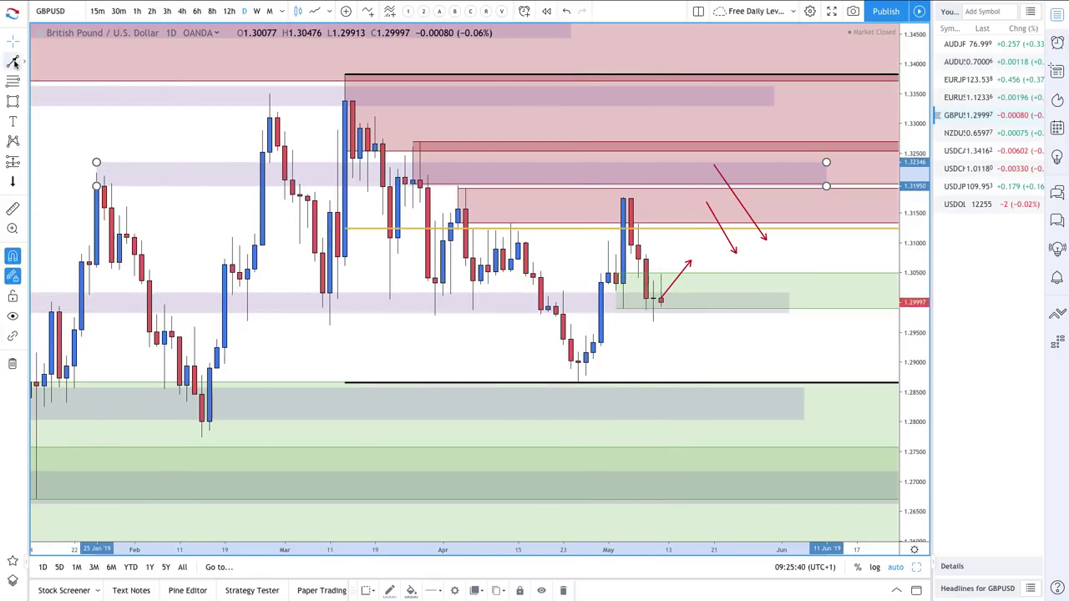
pyautogui.moveTo(707, 291)
pyautogui.mouseDown()
pyautogui.moveTo(693, 389)
pyautogui.moveTo(579, 375)
pyautogui.moveTo(714, 385)
pyautogui.mouseUp()
pyautogui.hotkey('ctrl', 'z')
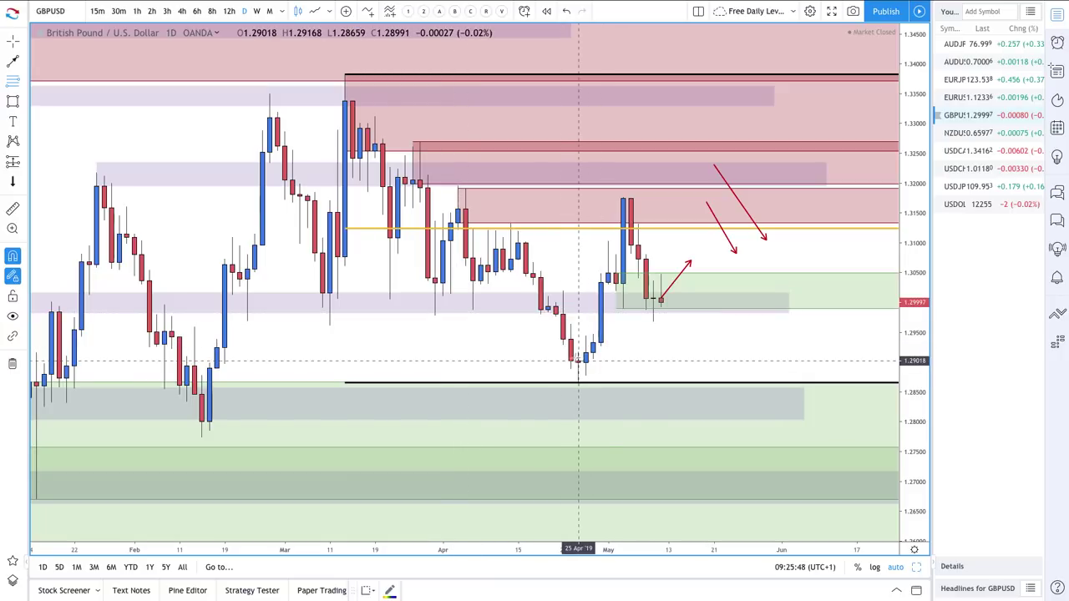
# Draw a zone from the 25 April candle's open at 1.29018 to its low at 1.28659 and apply the Demand Zone template.
pyautogui.moveTo(571, 361); pyautogui.dragTo(578, 383)
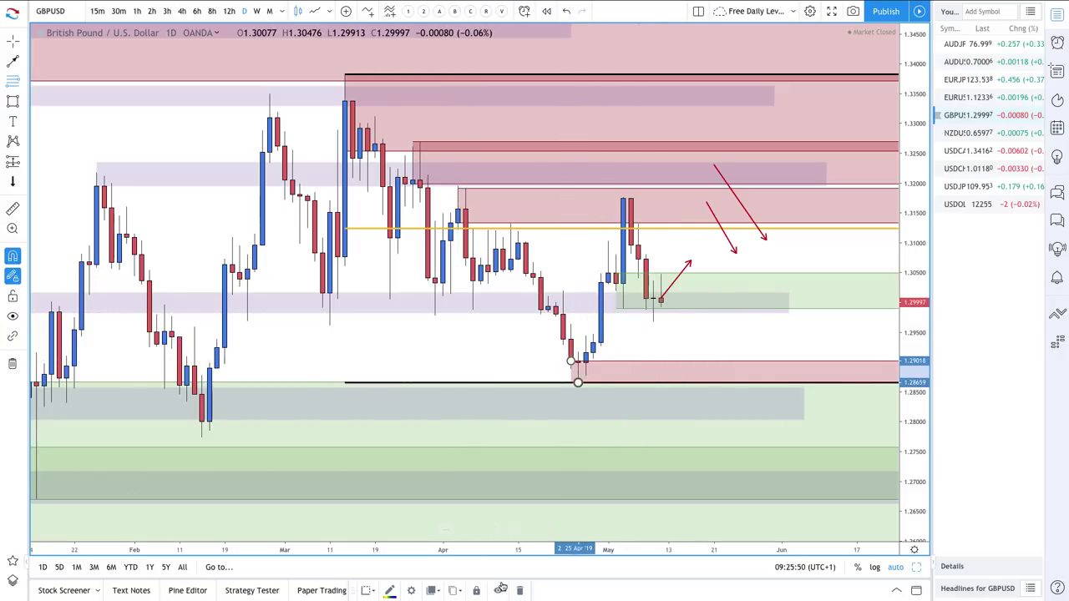
pyautogui.click(368, 590)
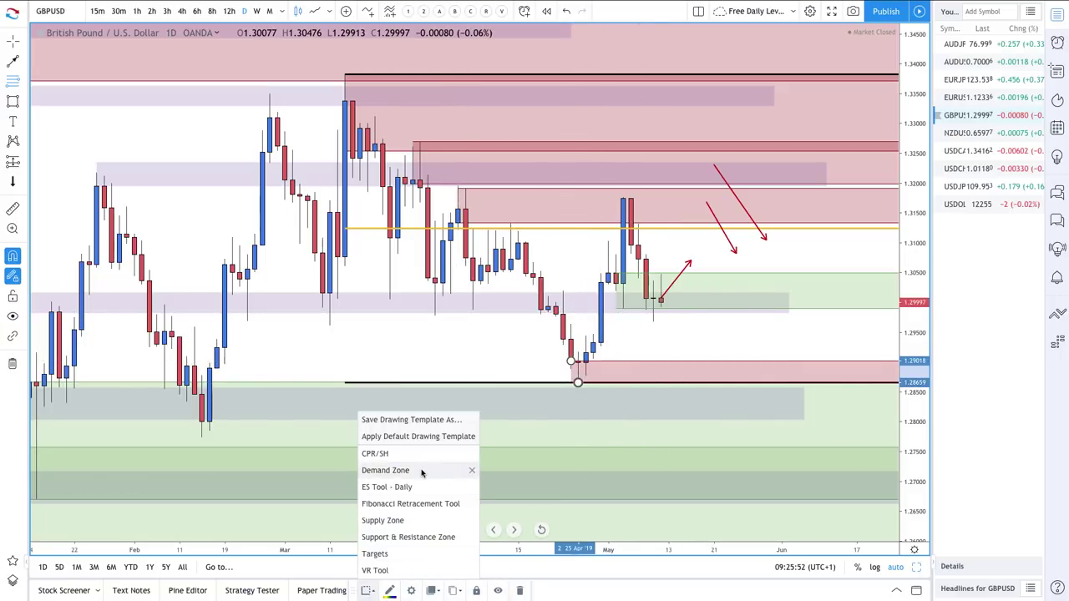
pyautogui.click(423, 473)
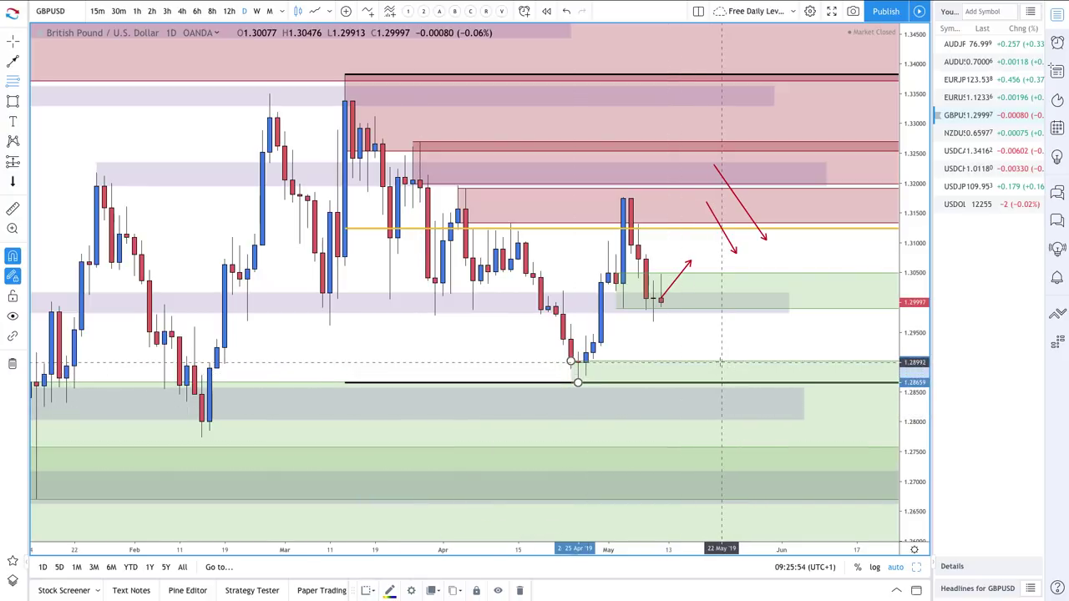
# Draw arrows from the 9 May candle at 1.30067 down to about 1.28806 in the new demand zone and back up to about 1.29916.
pyautogui.click(12, 61)
pyautogui.click(654, 299)
pyautogui.click(683, 363)
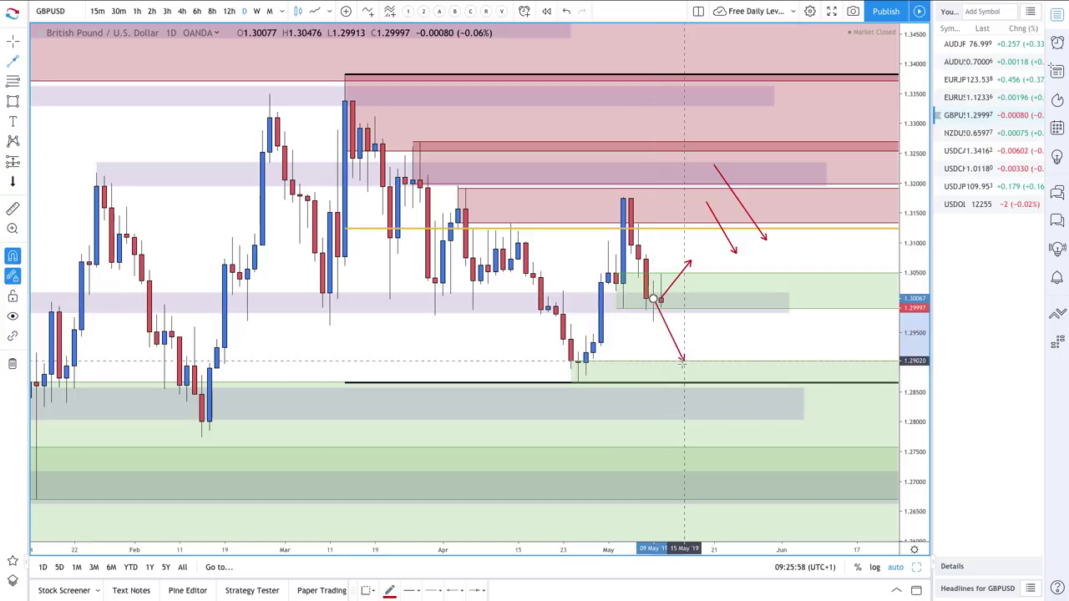
pyautogui.doubleClick(752, 306)
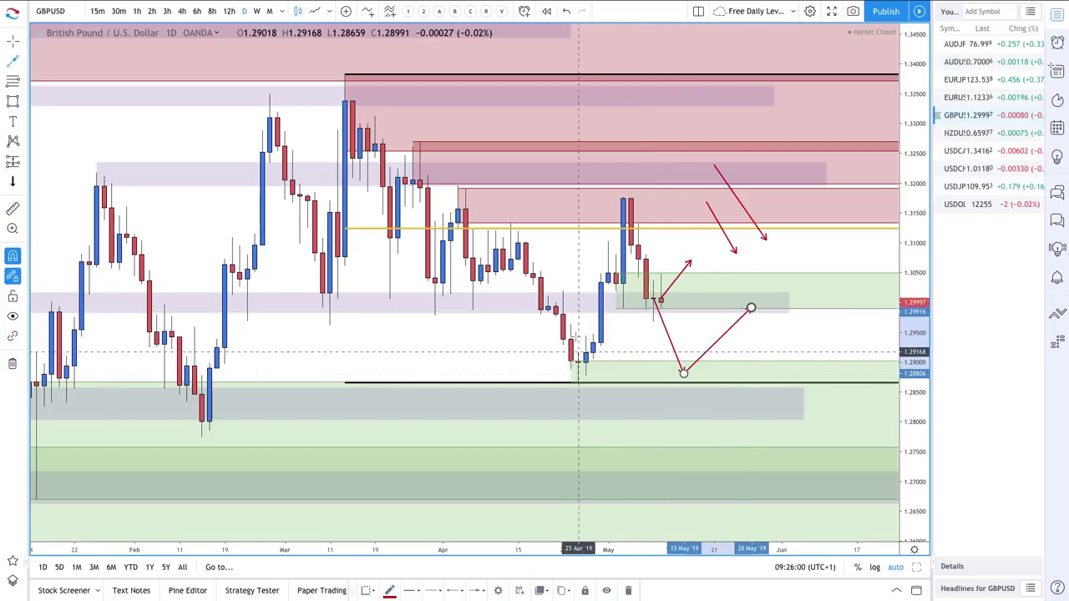
# Move the 15 January demand zone onto the 14 February candle, spanning 1.28460 to its low at 1.27732.
pyautogui.scroll(-2, 469, 336)
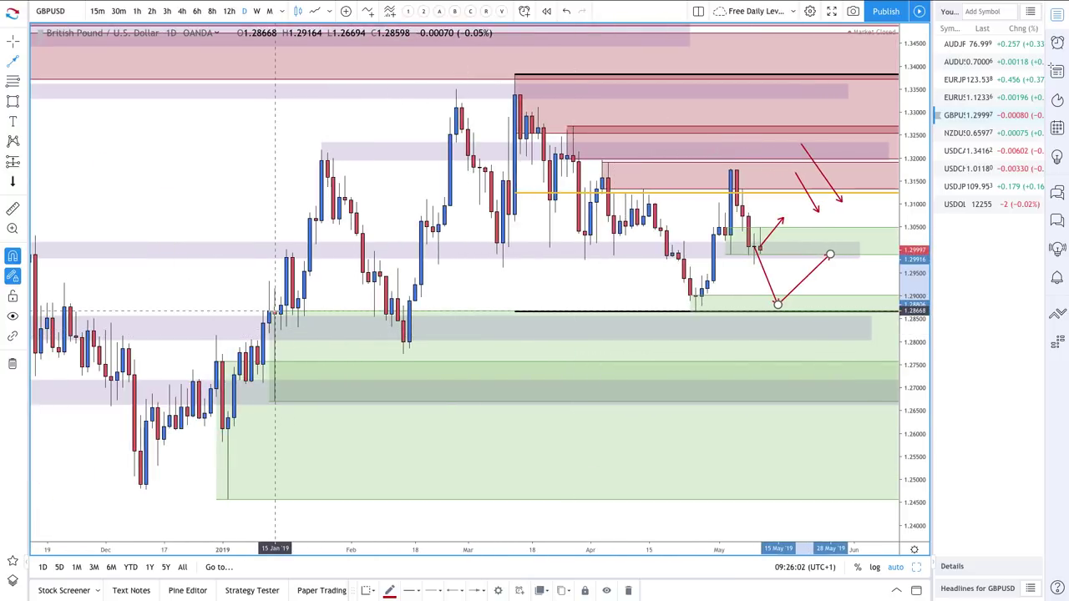
pyautogui.moveTo(275, 313); pyautogui.dragTo(404, 326)
pyautogui.moveTo(275, 401); pyautogui.dragTo(406, 373)
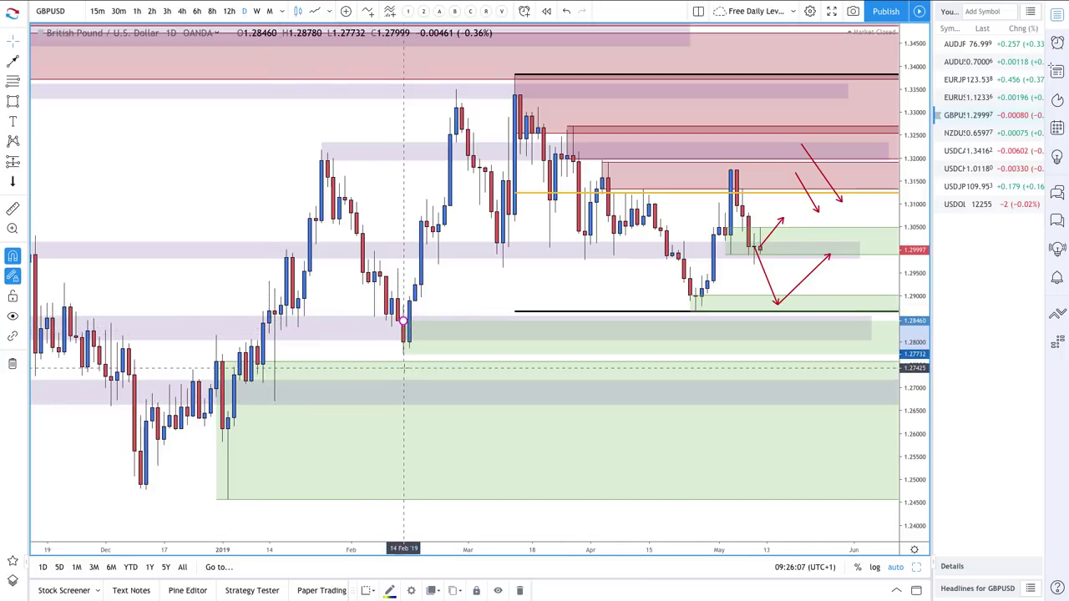
# Delete the lowest green demand zone, which starts at the turn of the year 2019.
pyautogui.click(335, 366)
pyautogui.press('Delete')
pyautogui.scroll(3, 335, 366)
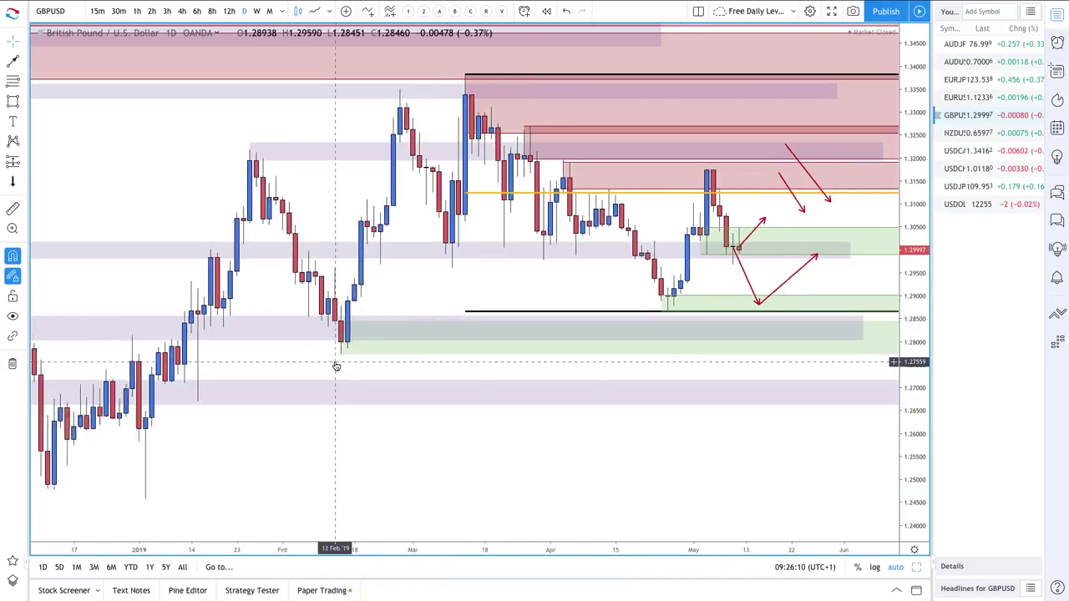
pyautogui.scroll(2, 336, 366)
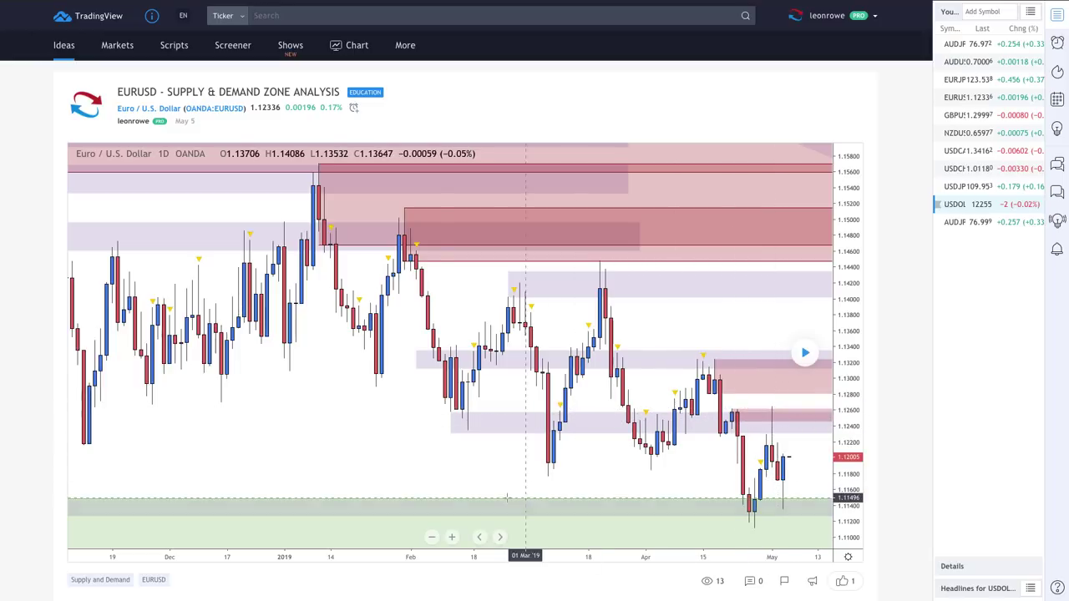
# Play back last week's published EURUSD supply and demand idea and switch the daily chart to EURUSD.
pyautogui.click(452, 537)
pyautogui.click(452, 537)
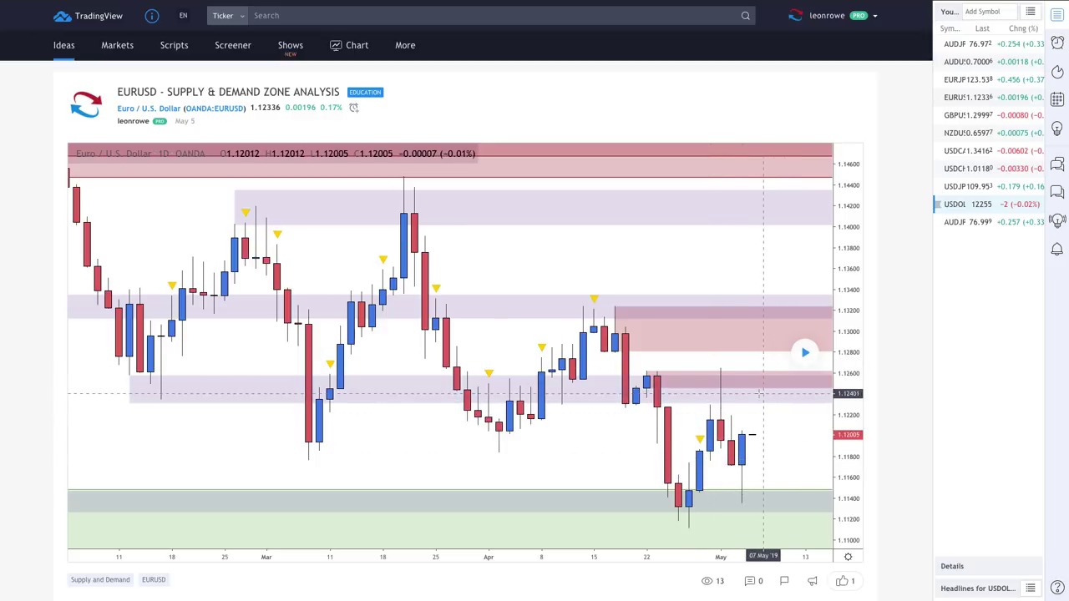
pyautogui.moveTo(804, 353); pyautogui.dragTo(779, 368)
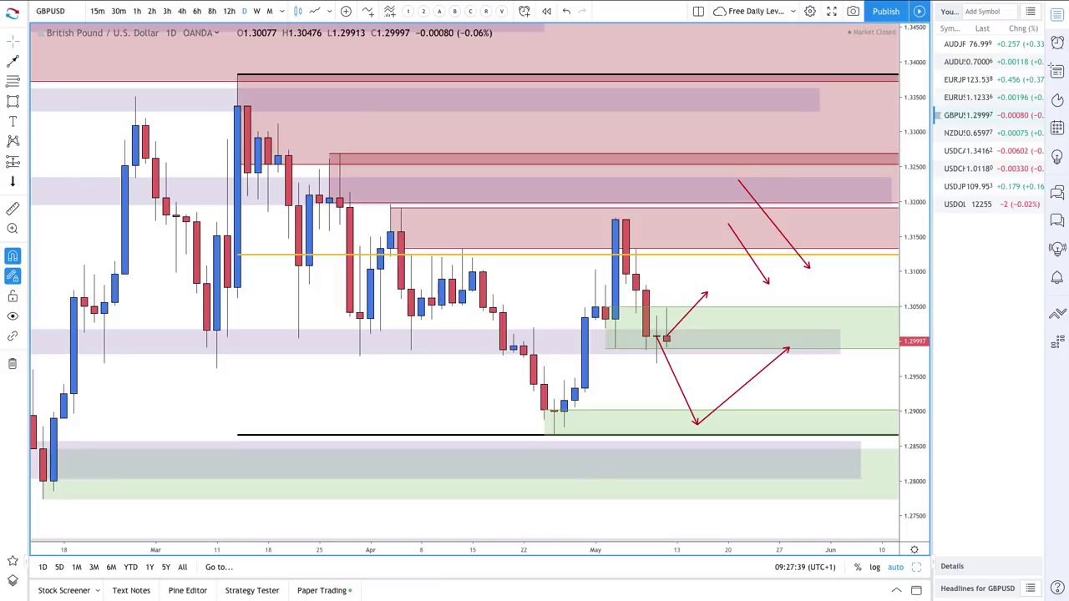
pyautogui.press('Up')
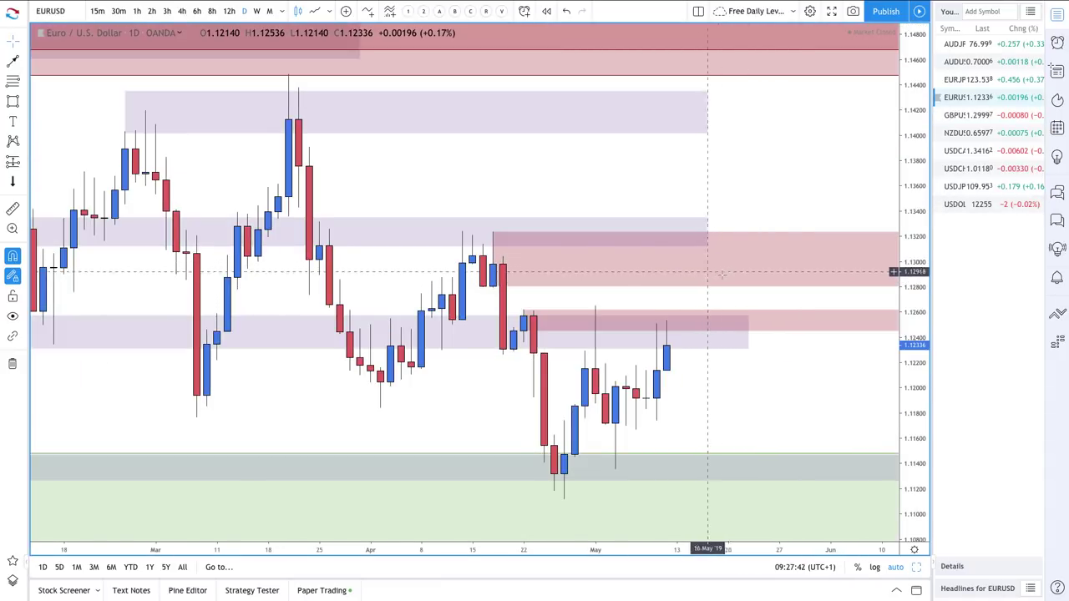
# Draw arrows down from the two nearest supply zones, from 1.12535 to about 1.12169 and from 1.13051 to about 1.12319.
pyautogui.click(12, 61)
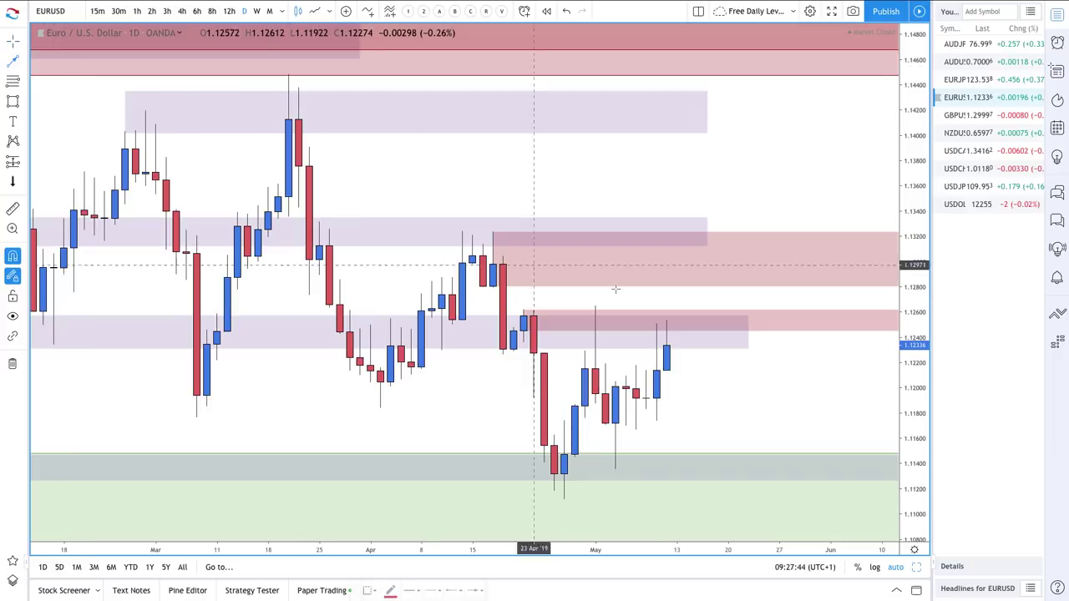
pyautogui.click(687, 321)
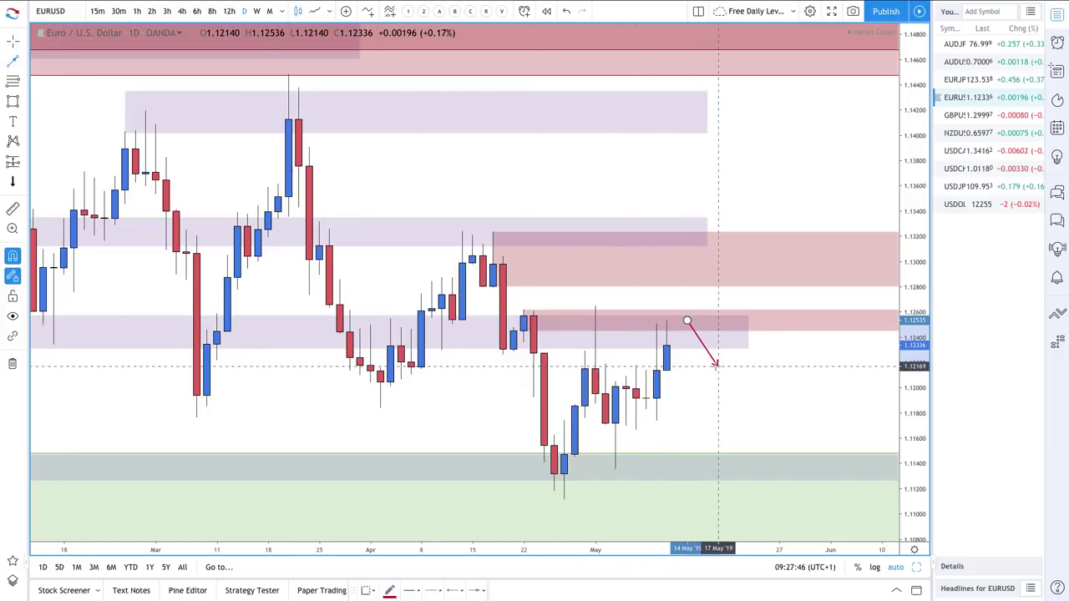
pyautogui.click(716, 365)
pyautogui.moveTo(708, 255); pyautogui.dragTo(748, 348)
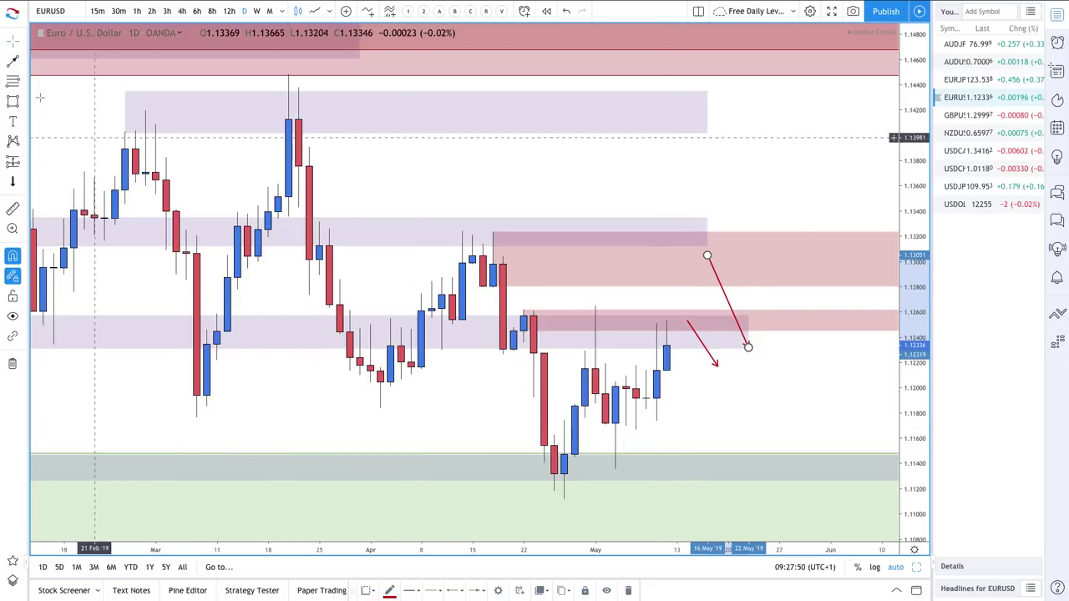
# Draw a demand zone from the 7 May candle's open at 1.11994 down to its low at 1.11666.
pyautogui.click(12, 81)
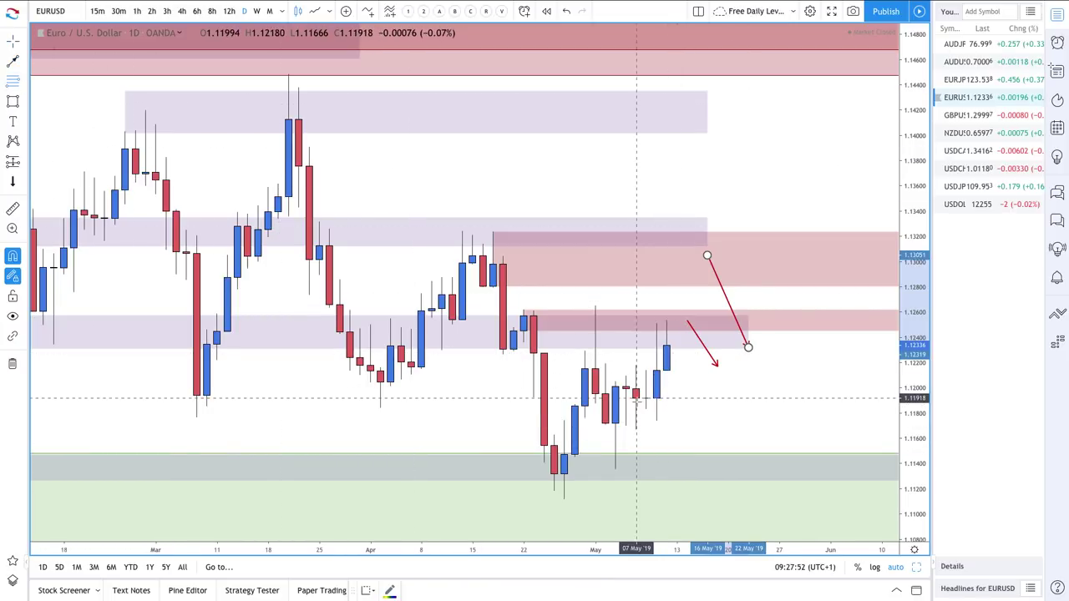
pyautogui.scroll(3, 634, 397)
pyautogui.scroll(2, 637, 401)
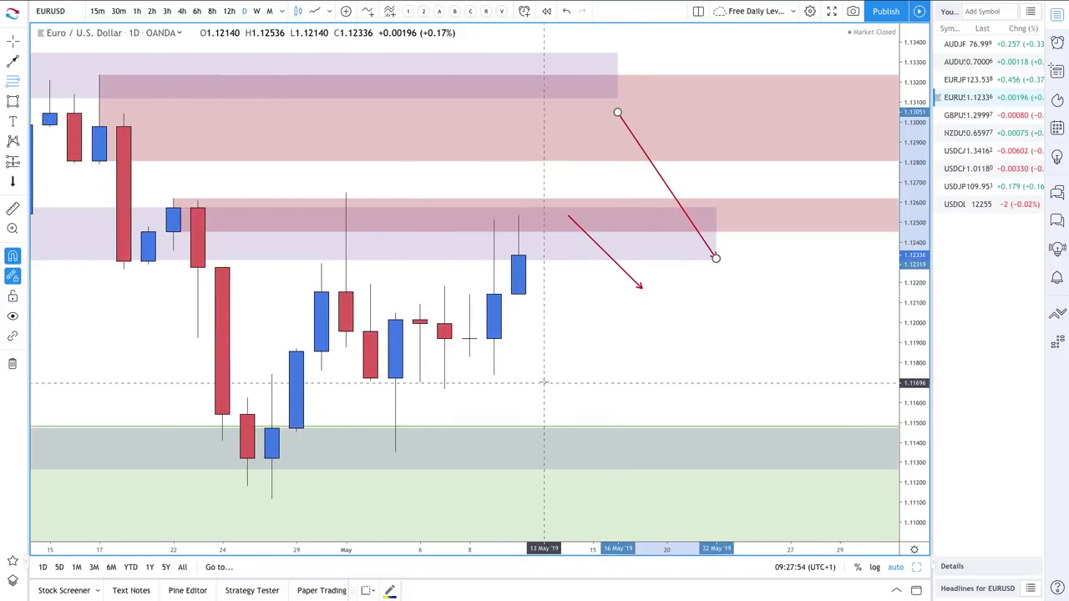
pyautogui.click(444, 323)
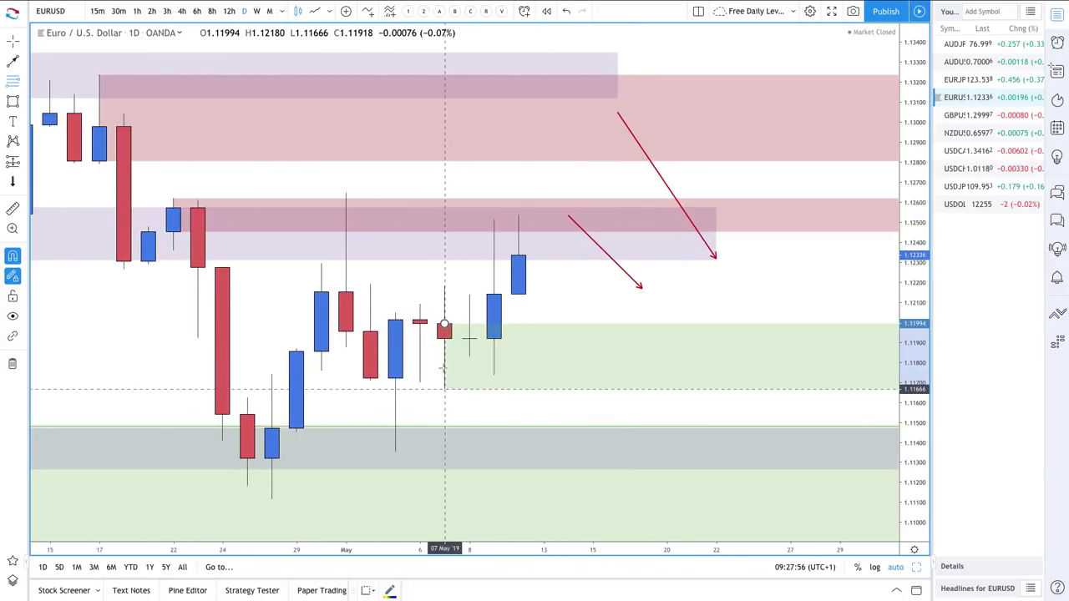
# Delete the large demand zone below 1.11482 that starts on 18 May 2017.
pyautogui.scroll(-5, 572, 380)
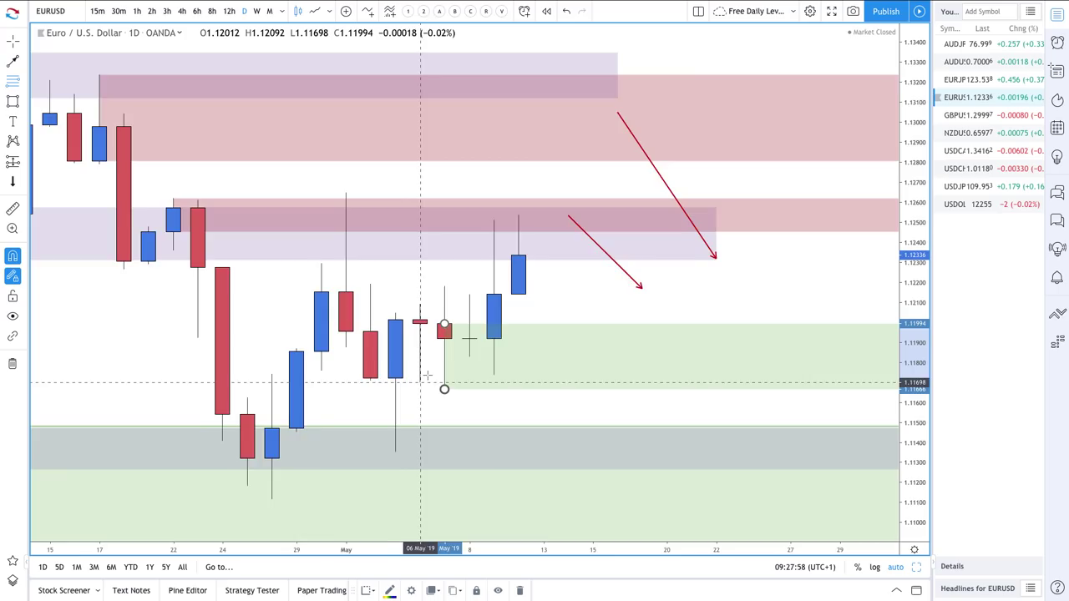
pyautogui.scroll(-6, 571, 380)
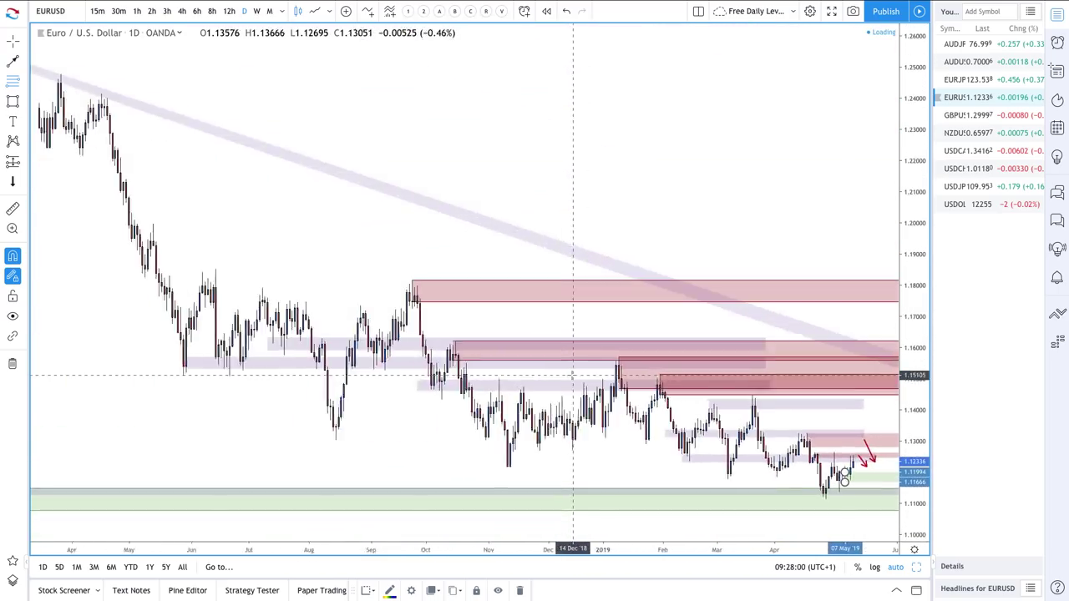
pyautogui.scroll(10, 572, 376)
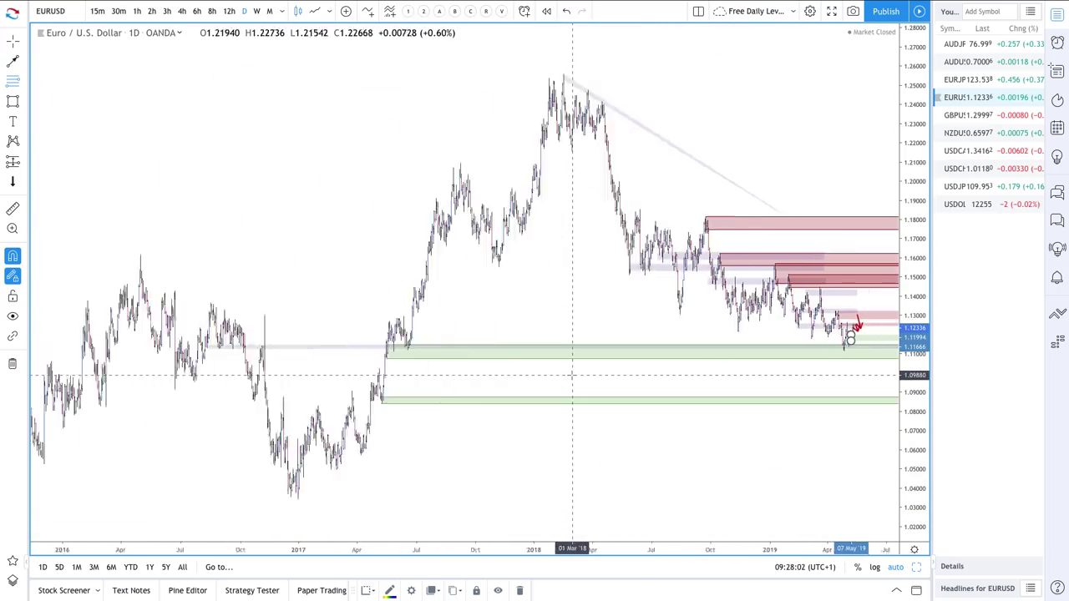
pyautogui.scroll(1, 571, 376)
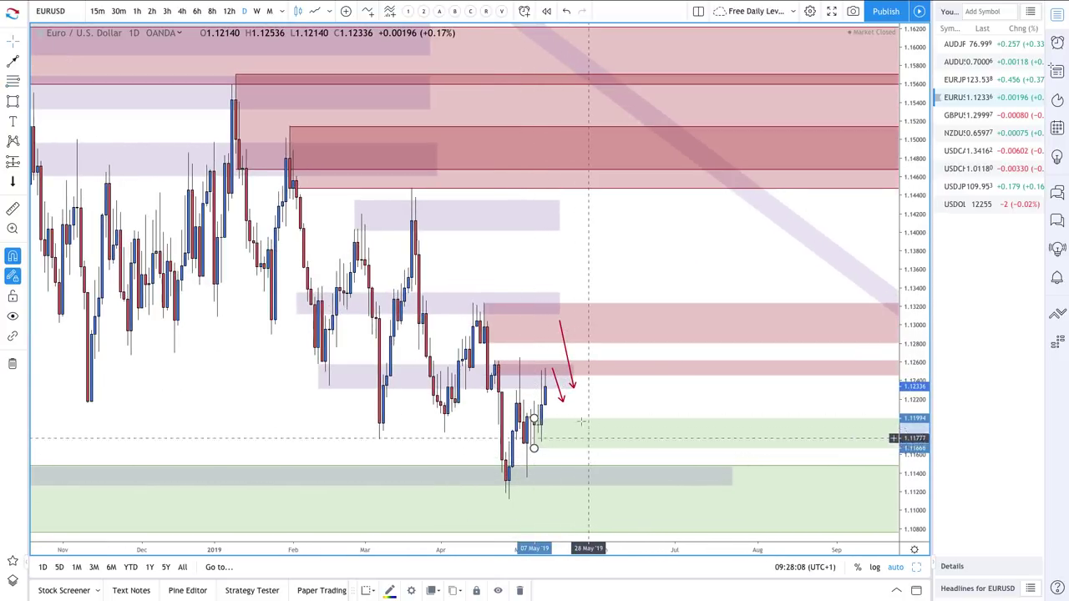
pyautogui.scroll(2, 561, 435)
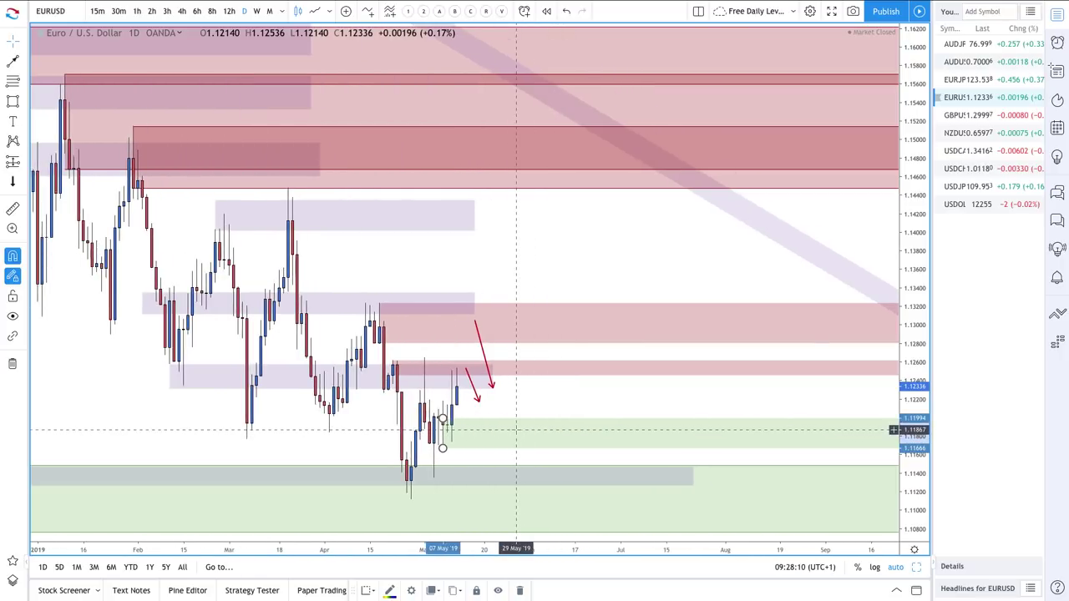
pyautogui.scroll(-5, 514, 443)
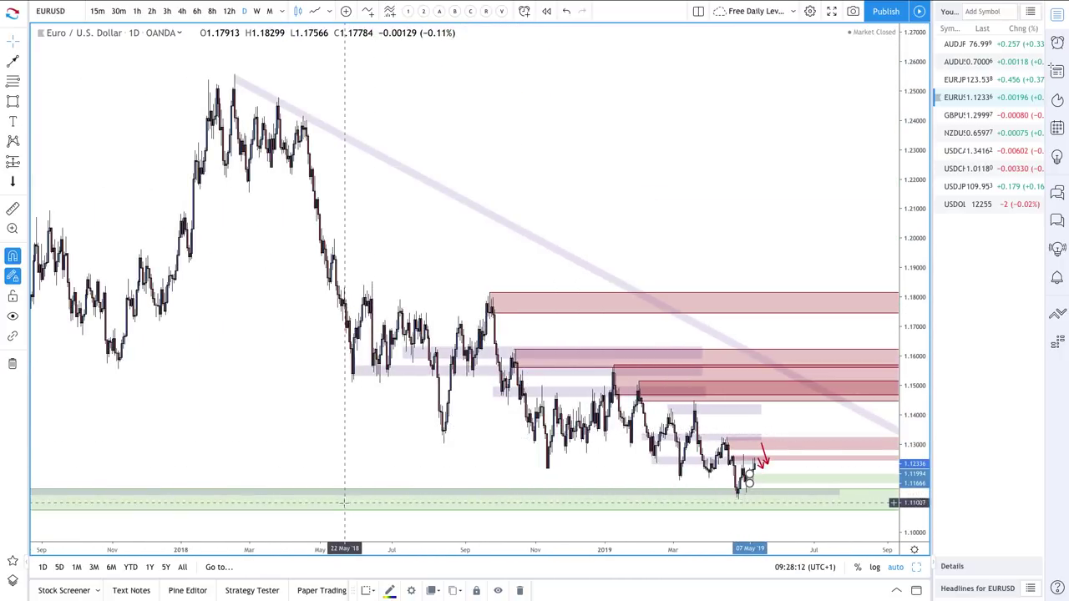
pyautogui.rightClick(337, 512)
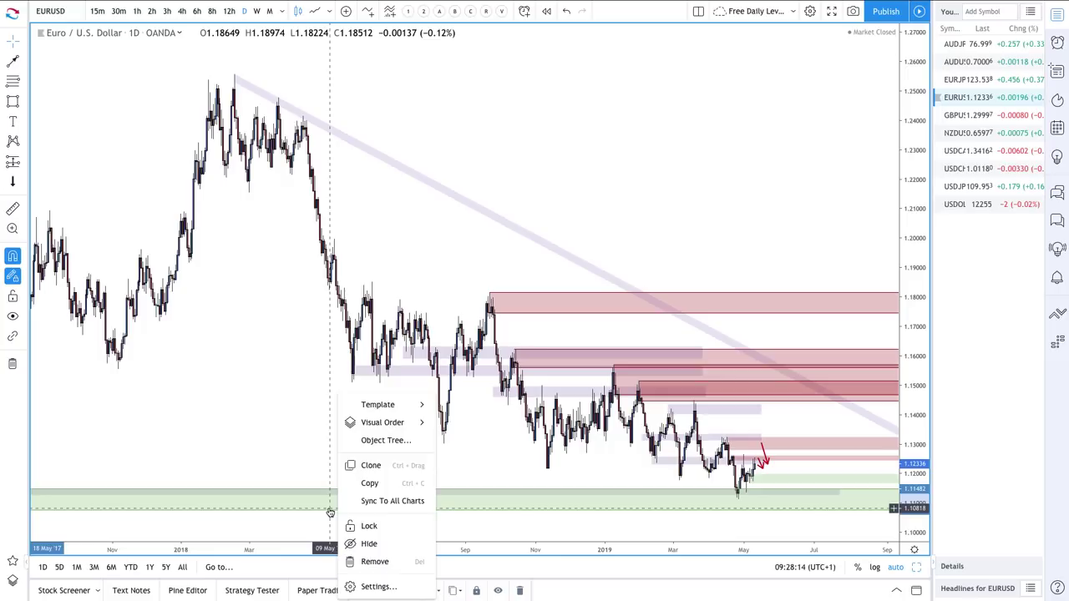
pyautogui.click(330, 509)
pyautogui.press('Delete')
pyautogui.scroll(5, 330, 512)
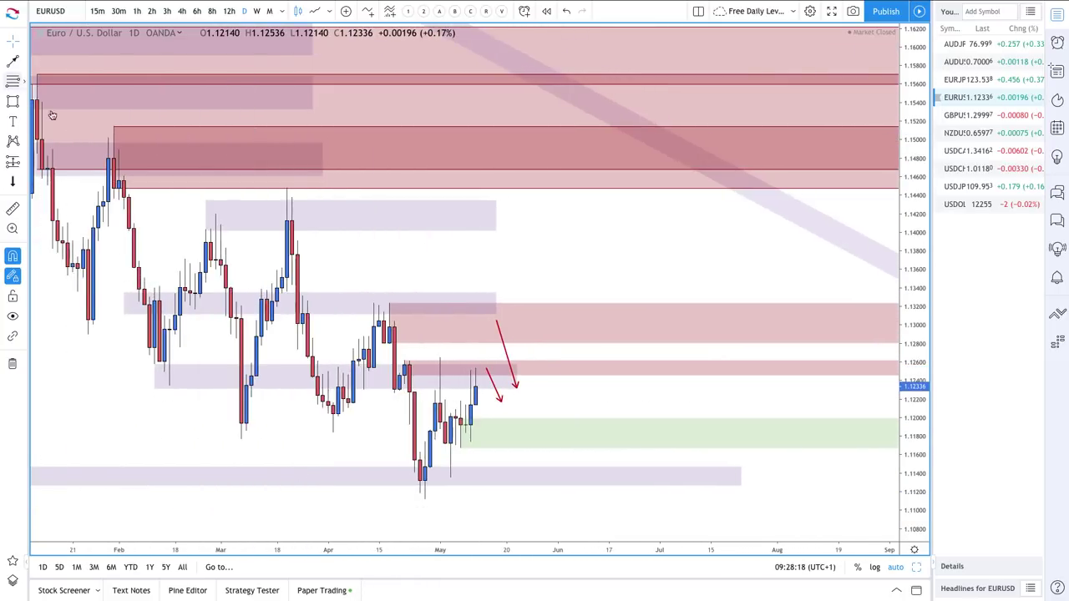
# Draw a demand zone from 1.11541 to 1.11114 at the late-April low, and an arrow from about 1.1178 in the zone above up to 1.1231.
pyautogui.scroll(4, 306, 434)
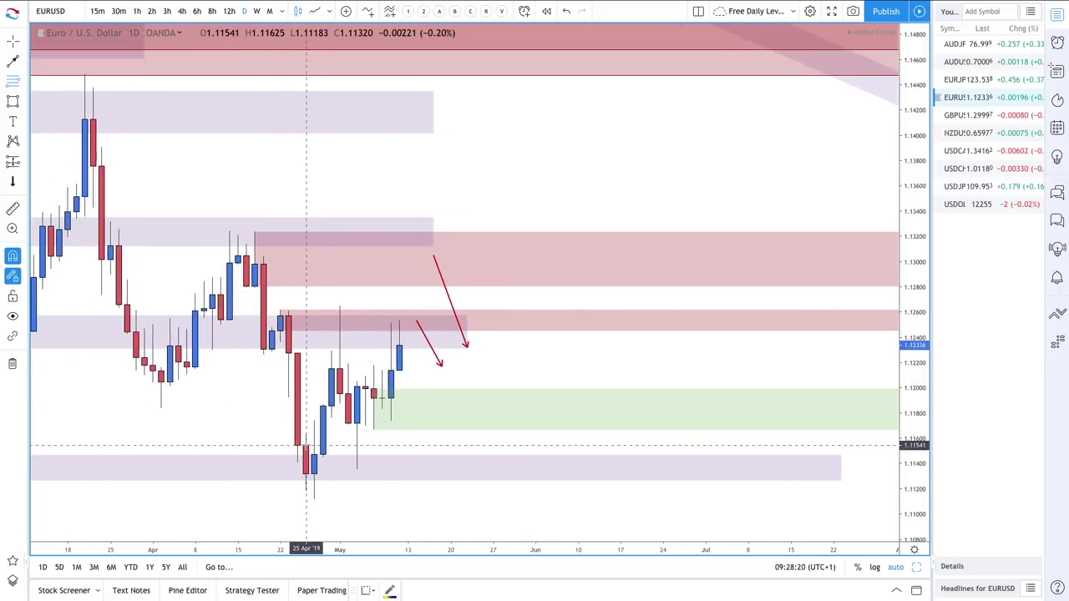
pyautogui.moveTo(306, 446); pyautogui.dragTo(314, 500)
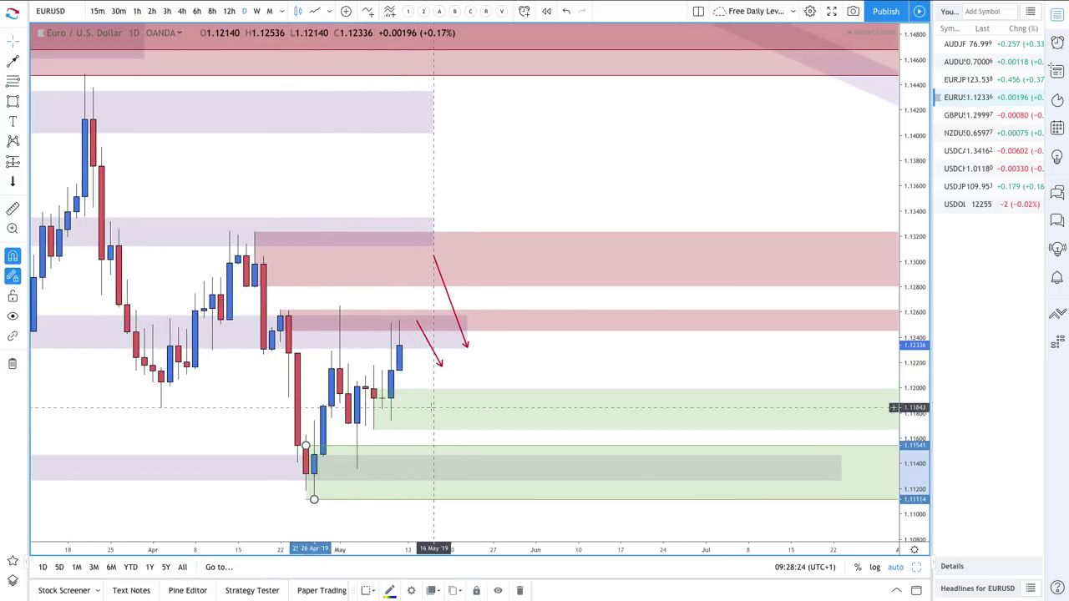
pyautogui.click(15, 62)
pyautogui.click(442, 415)
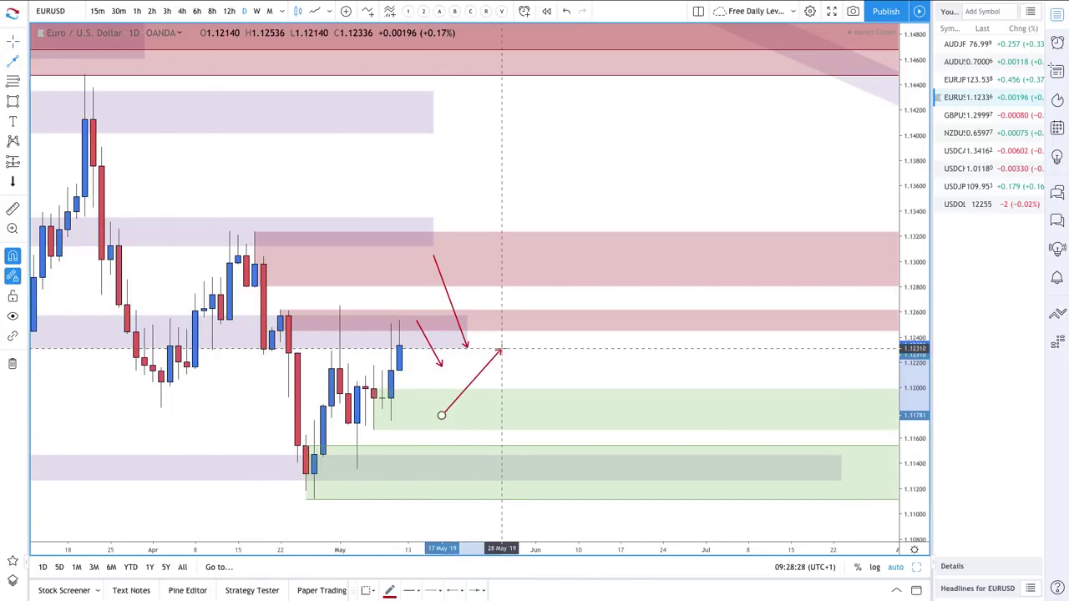
pyautogui.click(501, 351)
# Trace the early-May swings with arrows from about 1.1140 up to 1.12180, down to the 7 May low at 1.11666, and up to 1.12536.
pyautogui.click(348, 463)
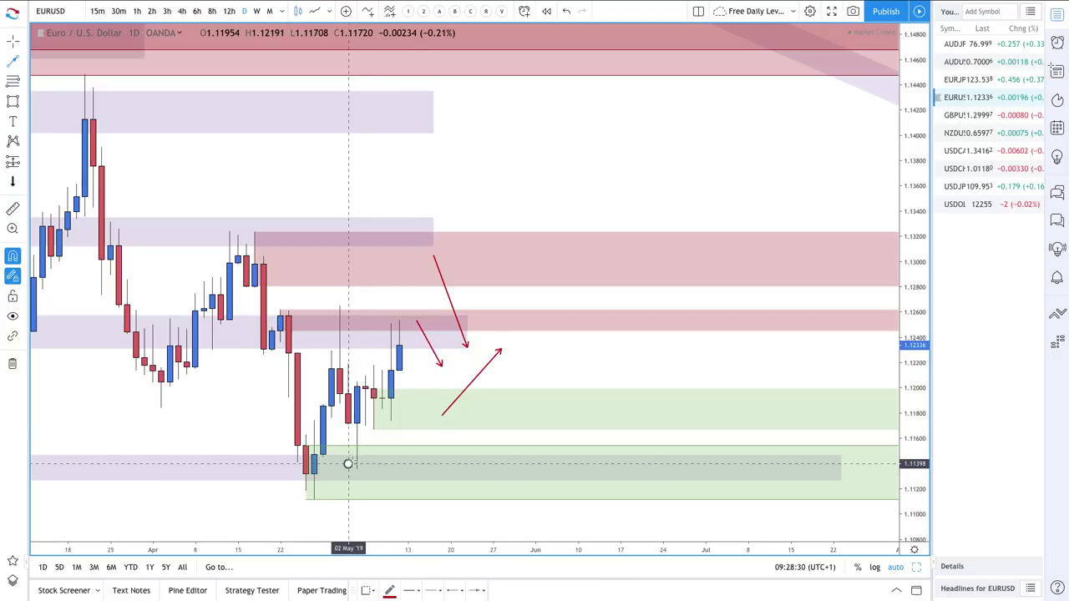
pyautogui.click(374, 366)
pyautogui.click(373, 366)
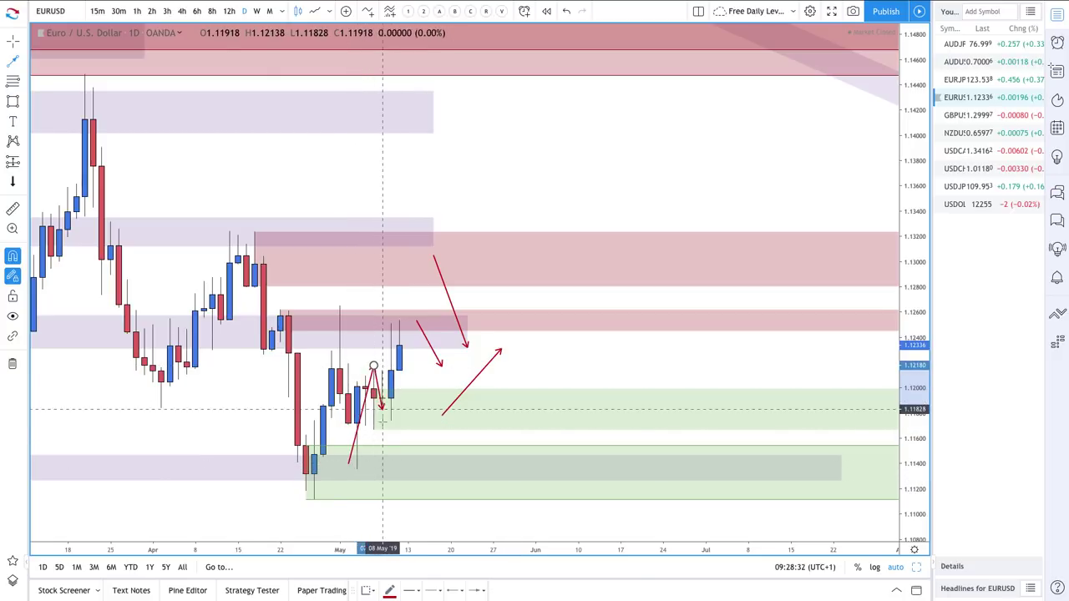
pyautogui.click(373, 428)
pyautogui.click(374, 429)
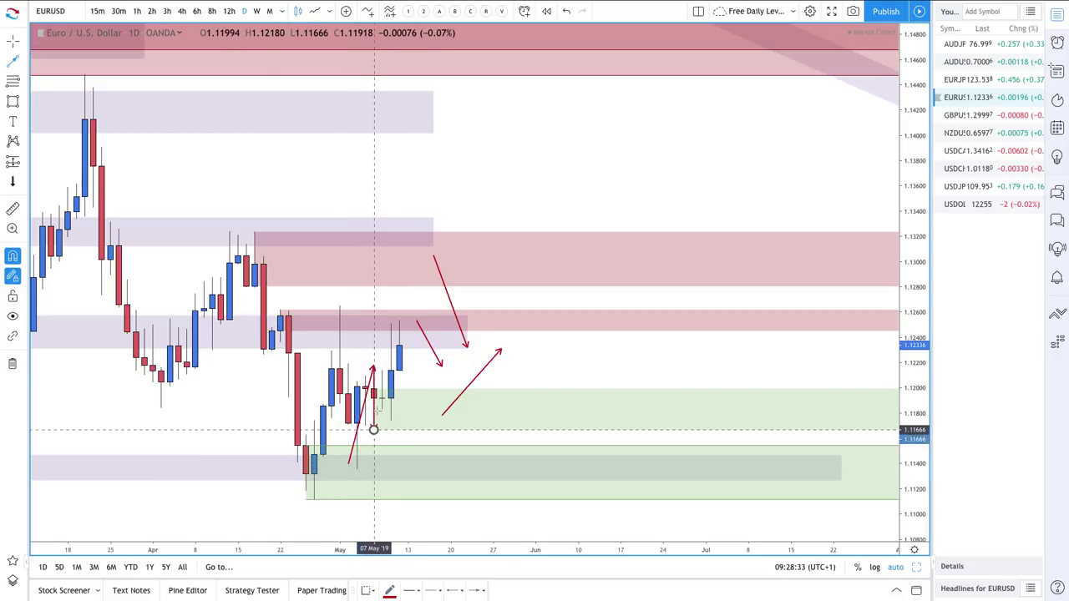
pyautogui.click(399, 320)
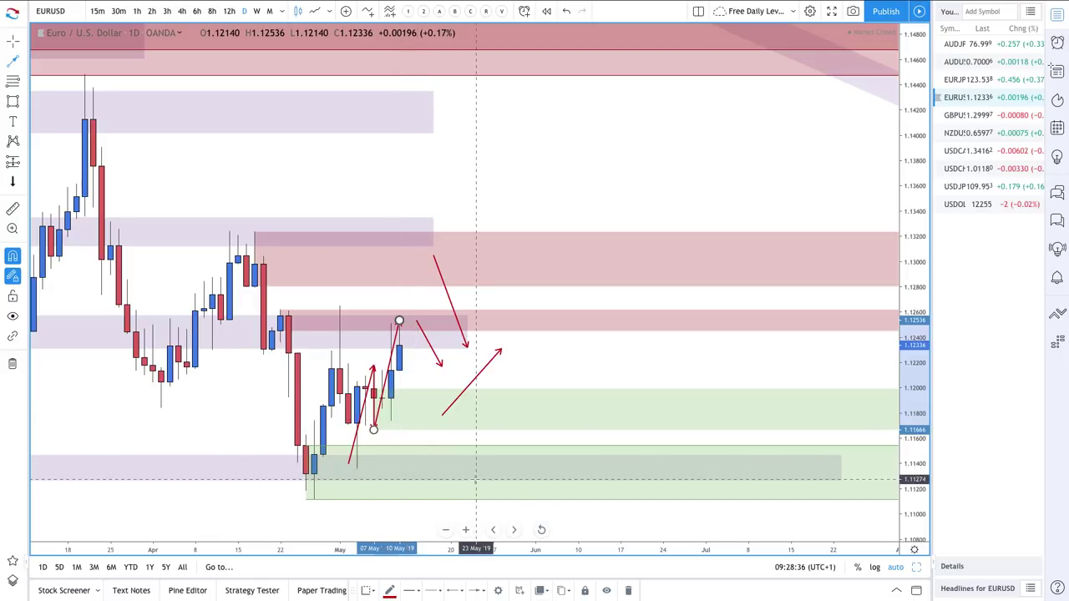
# Draw an arrow up from the lower demand zone, from about 1.11274 to about 1.11839.
pyautogui.click(475, 479)
pyautogui.click(552, 408)
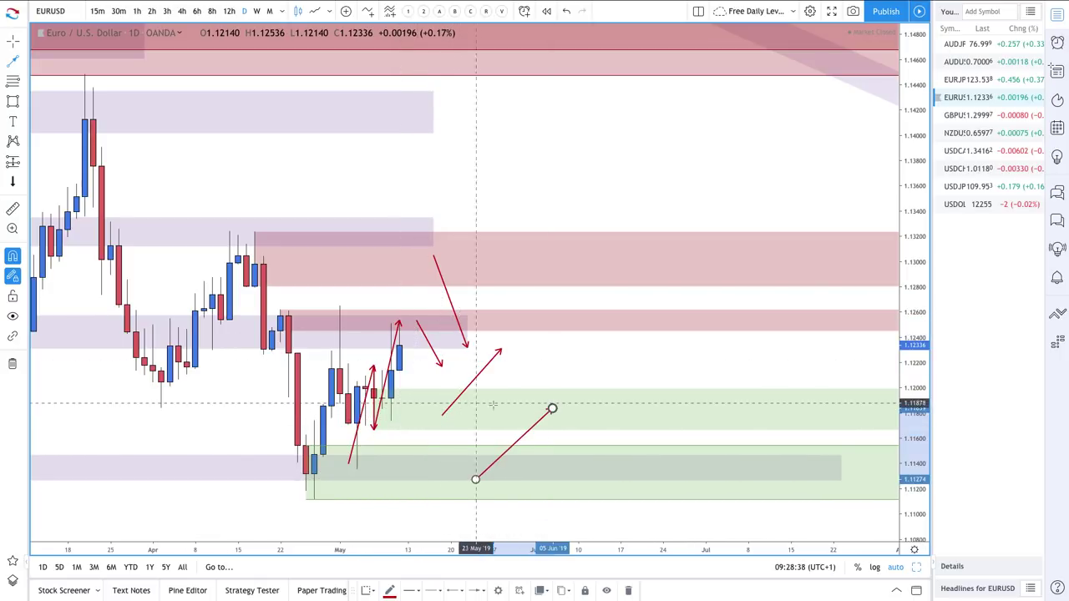
pyautogui.scroll(-2, 555, 408)
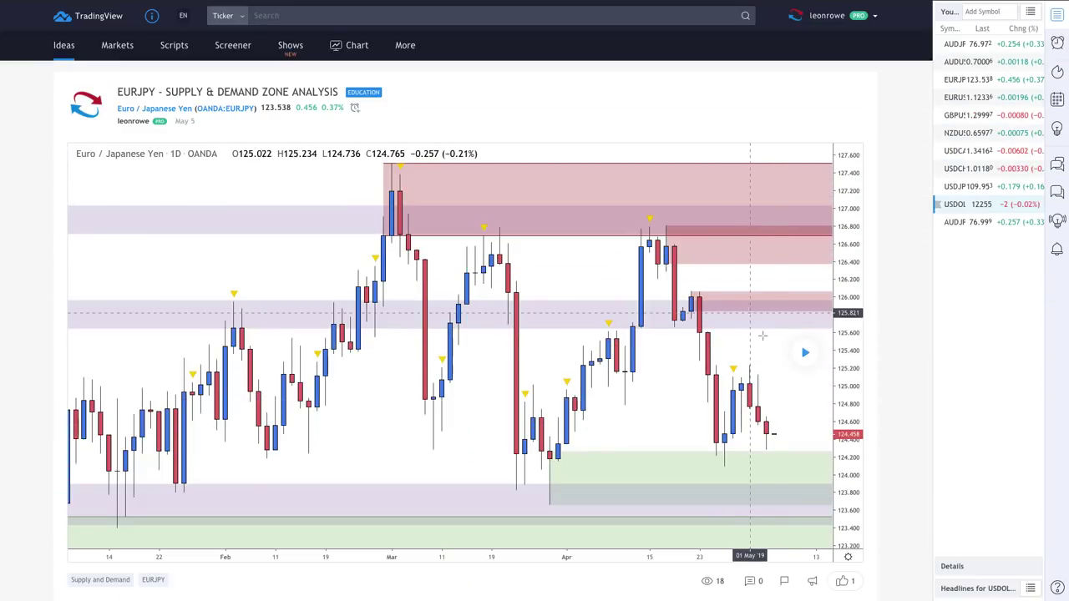
# Play back last week's published EURJPY supply and demand idea and switch the daily chart to EURJPY.
pyautogui.click(803, 353)
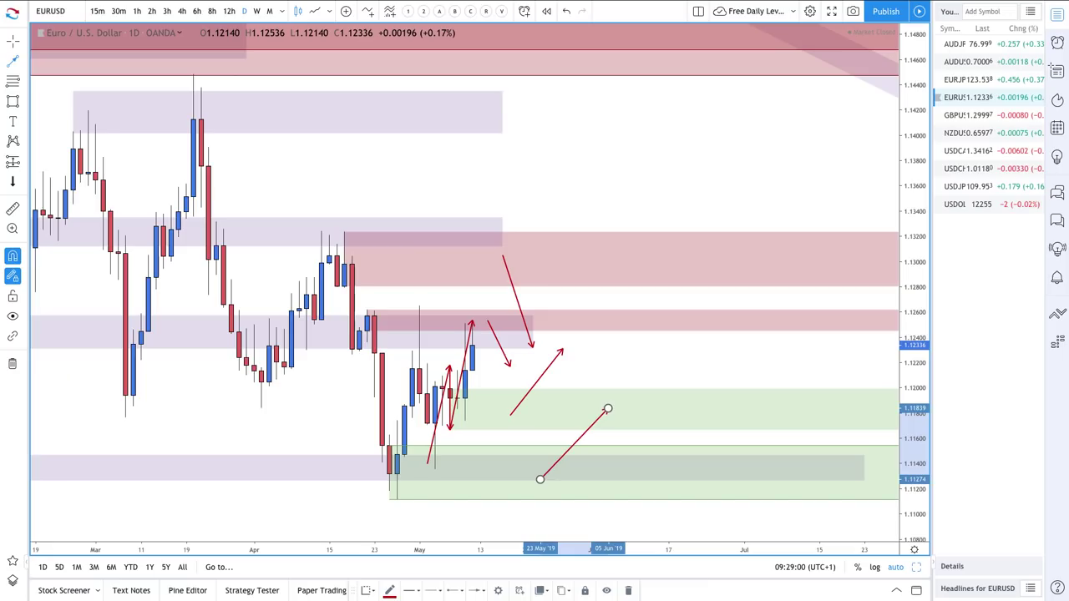
pyautogui.click(967, 79)
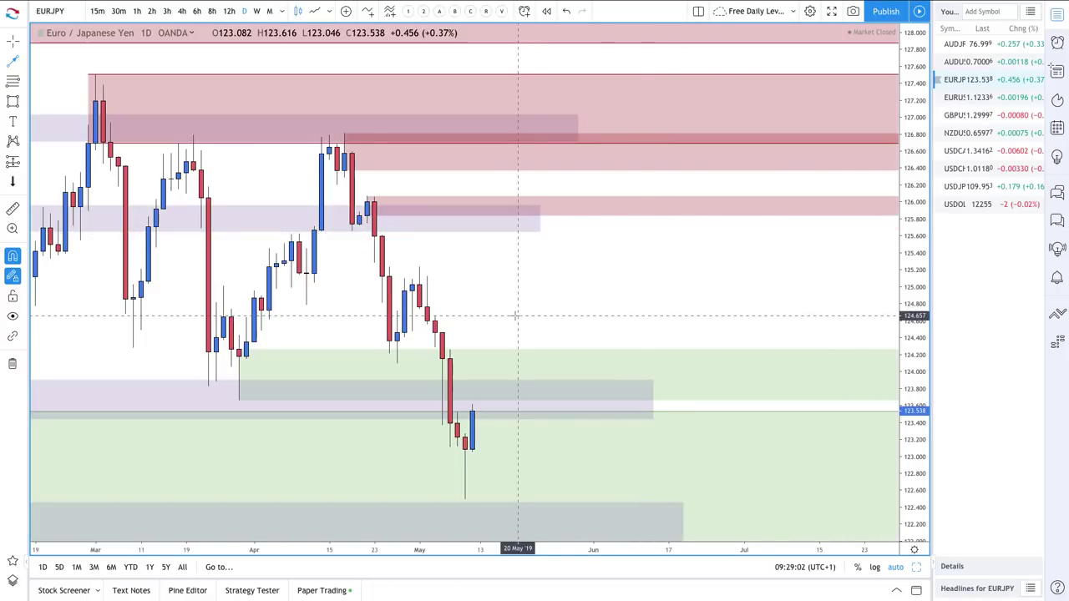
# Delete the breached demand zone starting at the late-March low and the support and resistance zone that overlaps it.
pyautogui.press('Delete')
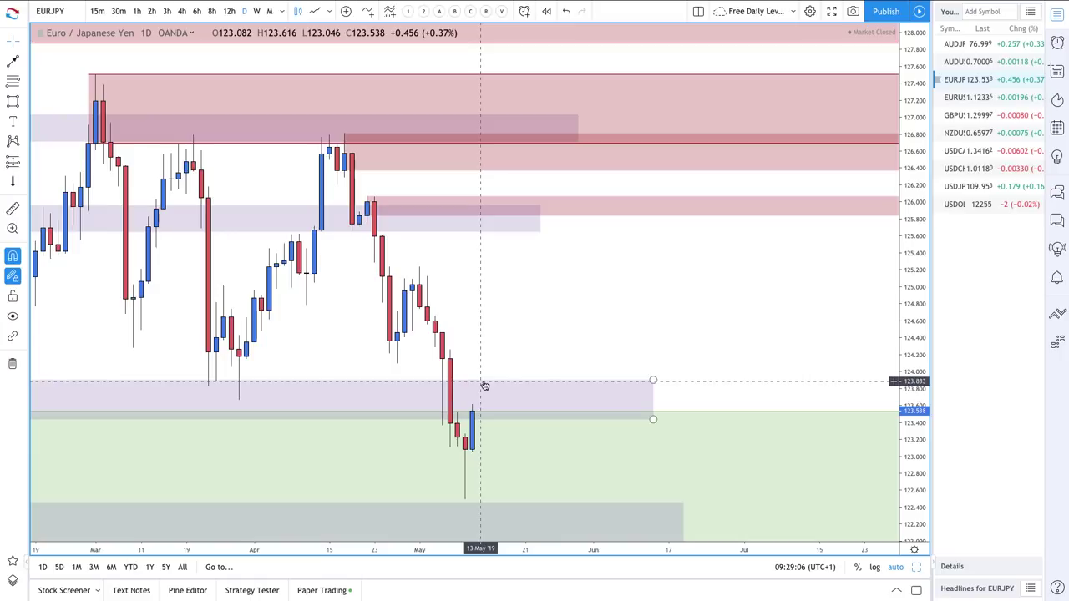
pyautogui.press('Delete')
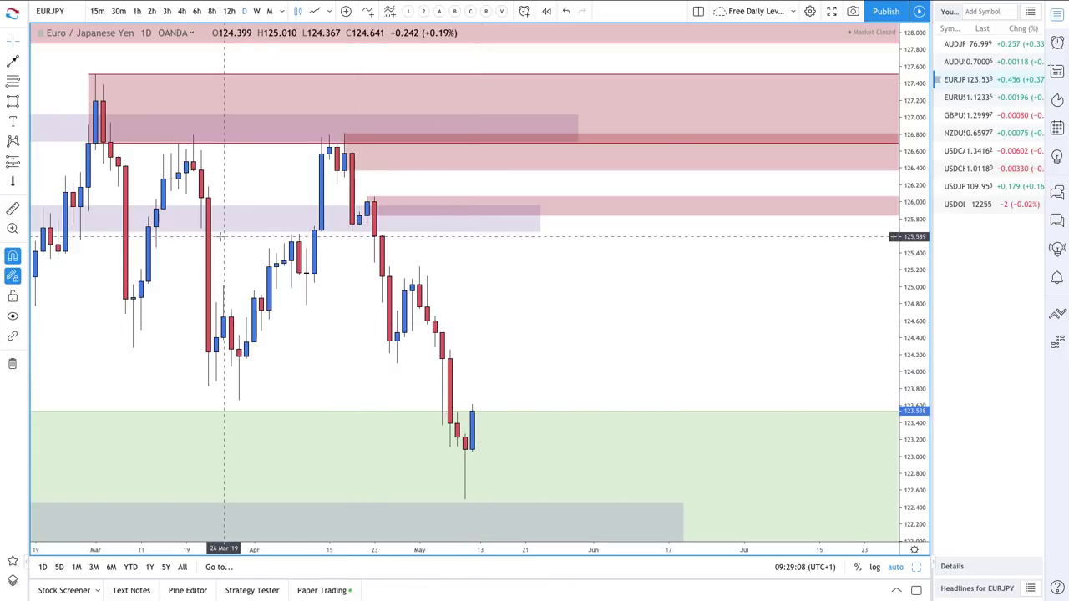
# Draw a zone from 124.951 up to the 1 May high at 125.234 and apply the Supply Zone template to it.
pyautogui.click(13, 80)
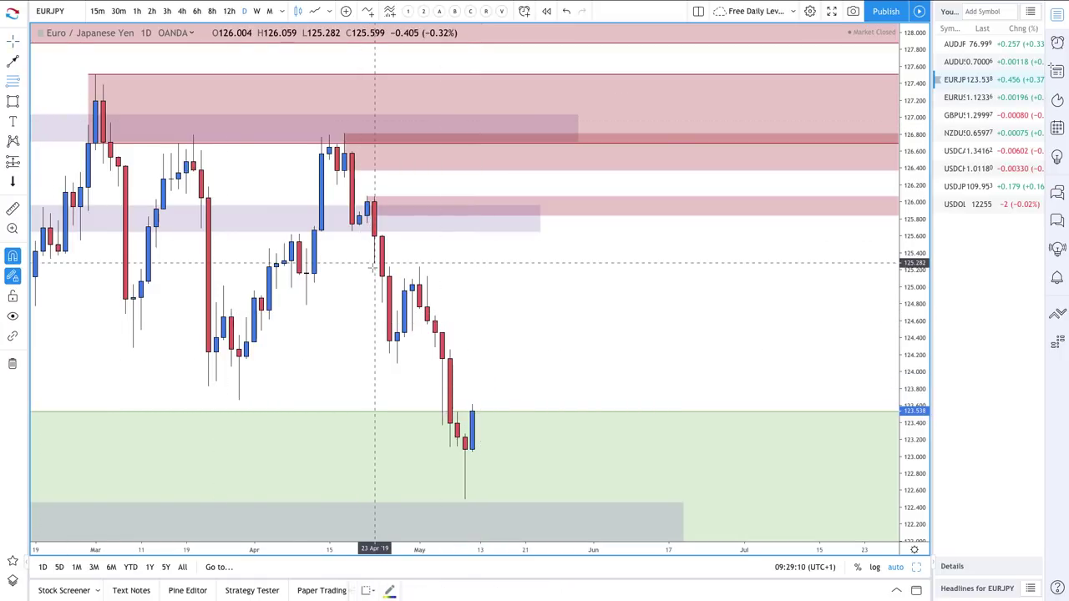
pyautogui.click(411, 290)
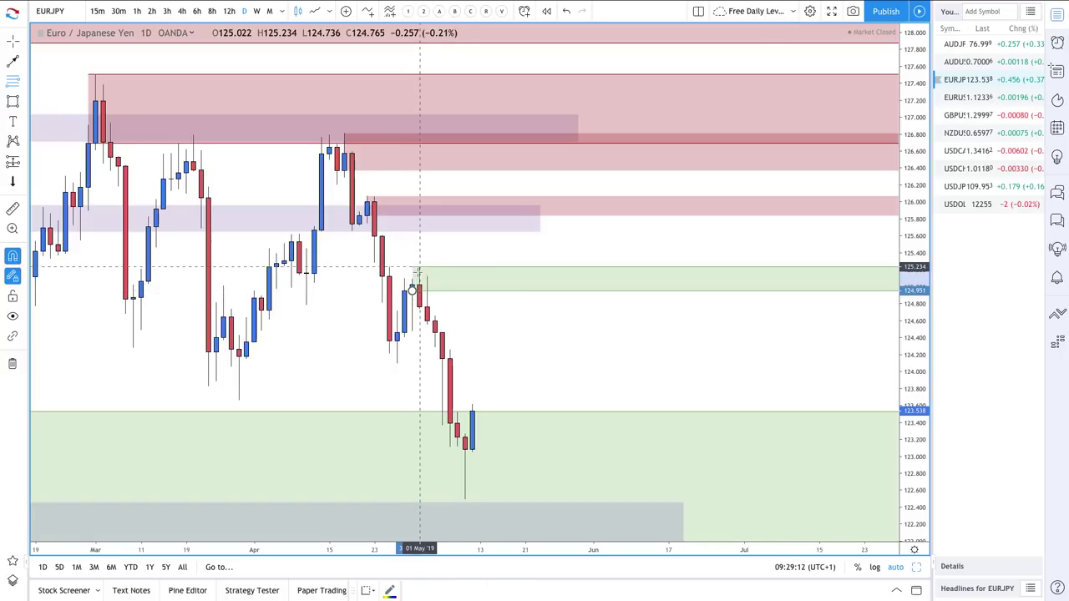
pyautogui.click(420, 267)
pyautogui.click(371, 591)
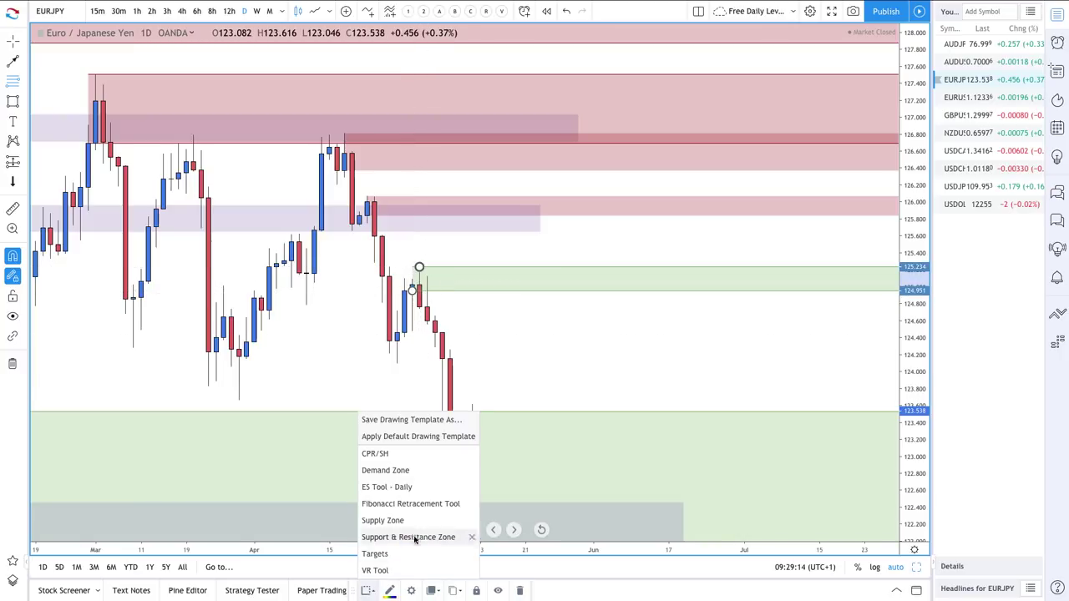
pyautogui.click(382, 521)
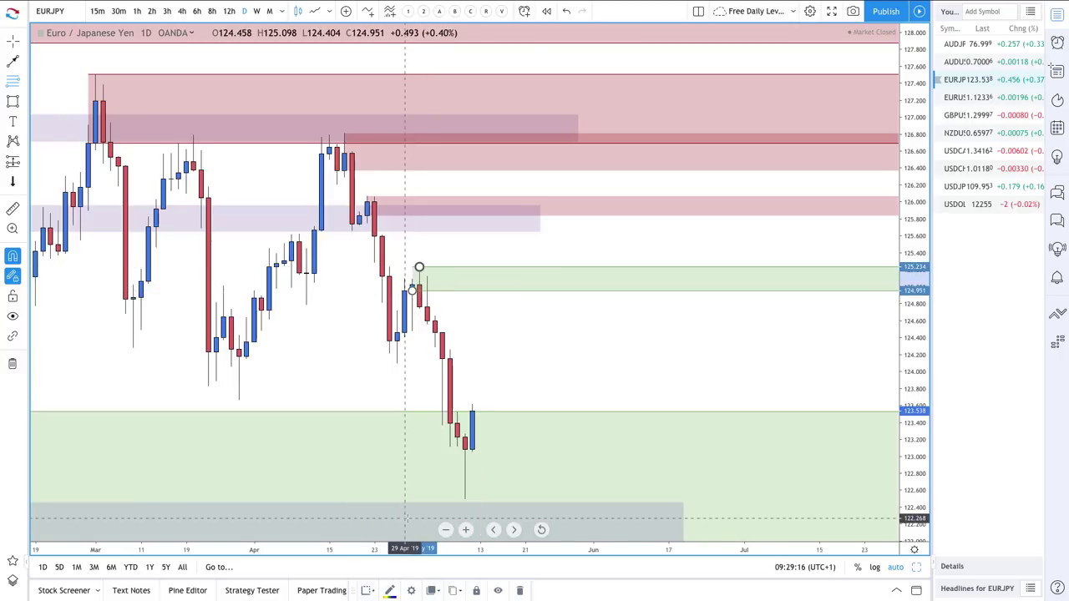
# Draw an arrow from the last close at 123.538 up to about 125.052 in the new supply zone, and another down to about 123.458.
pyautogui.scroll(-2, 558, 413)
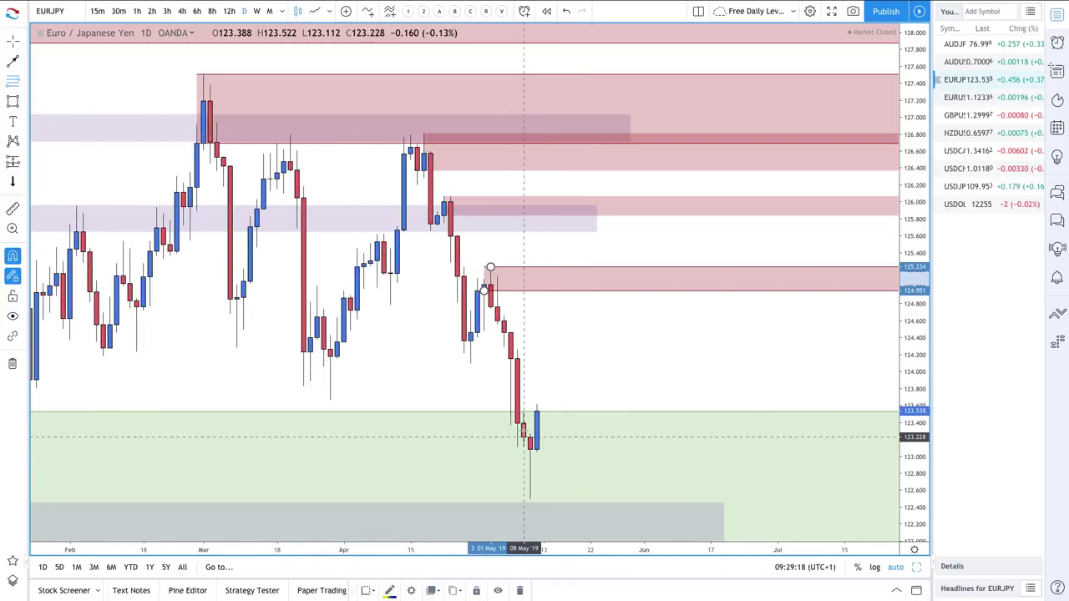
pyautogui.scroll(-2, 589, 401)
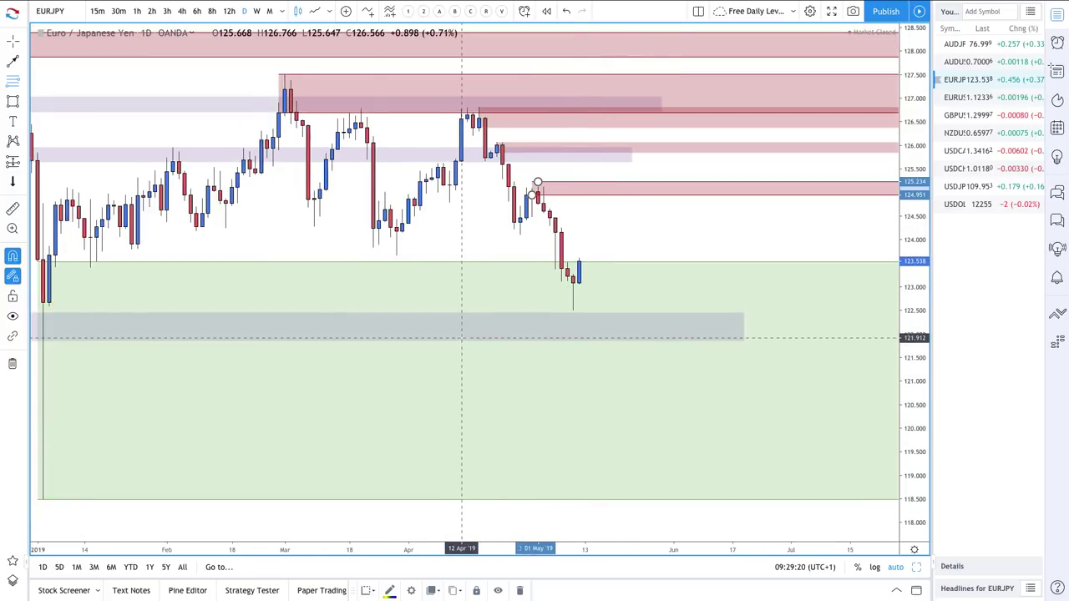
pyautogui.rightClick(425, 295)
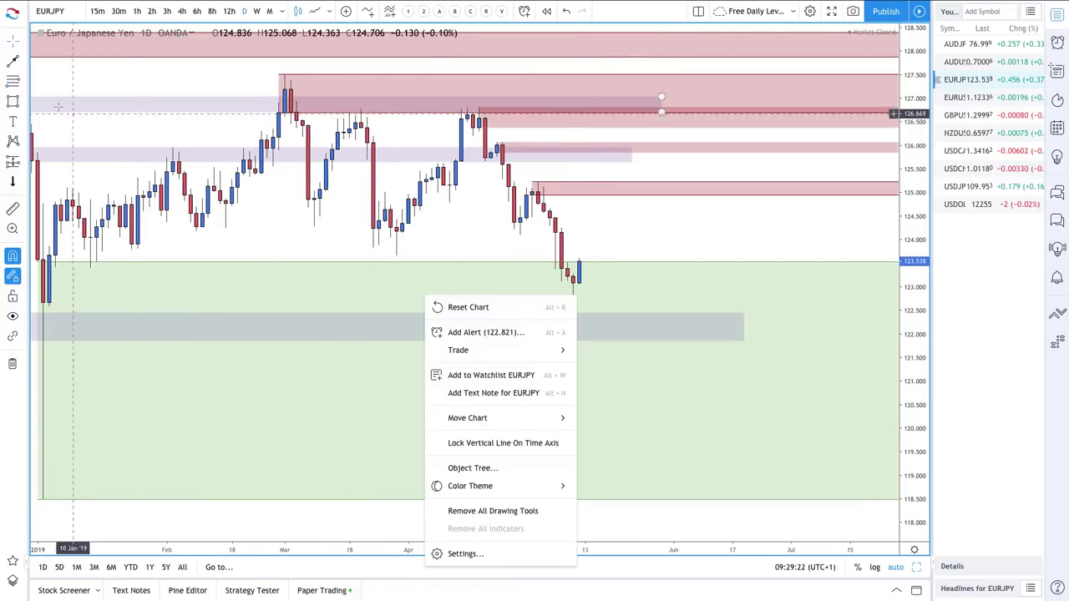
pyautogui.click(12, 62)
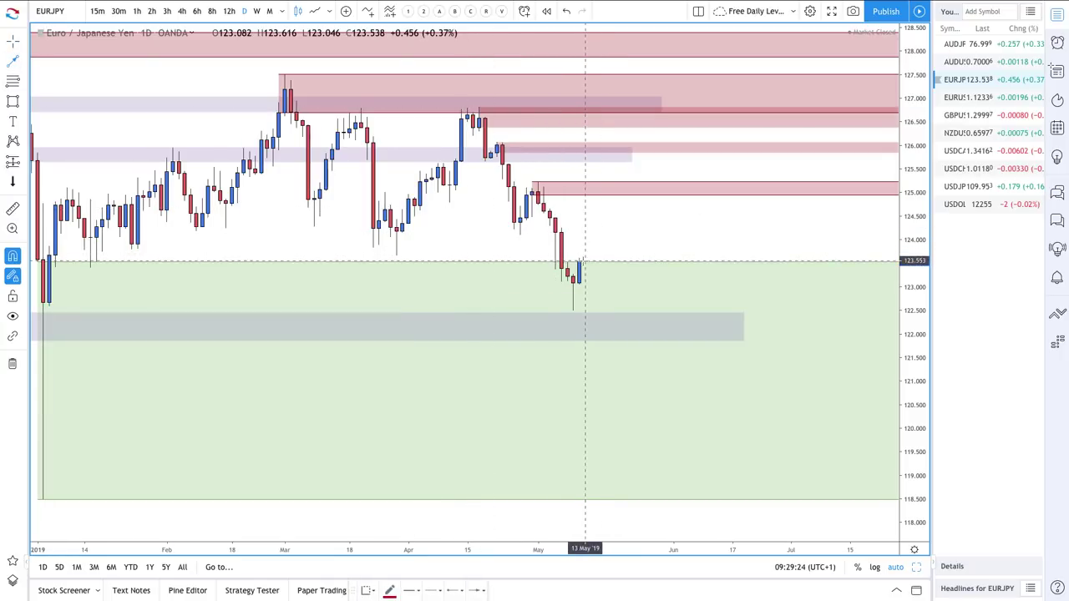
pyautogui.click(579, 261)
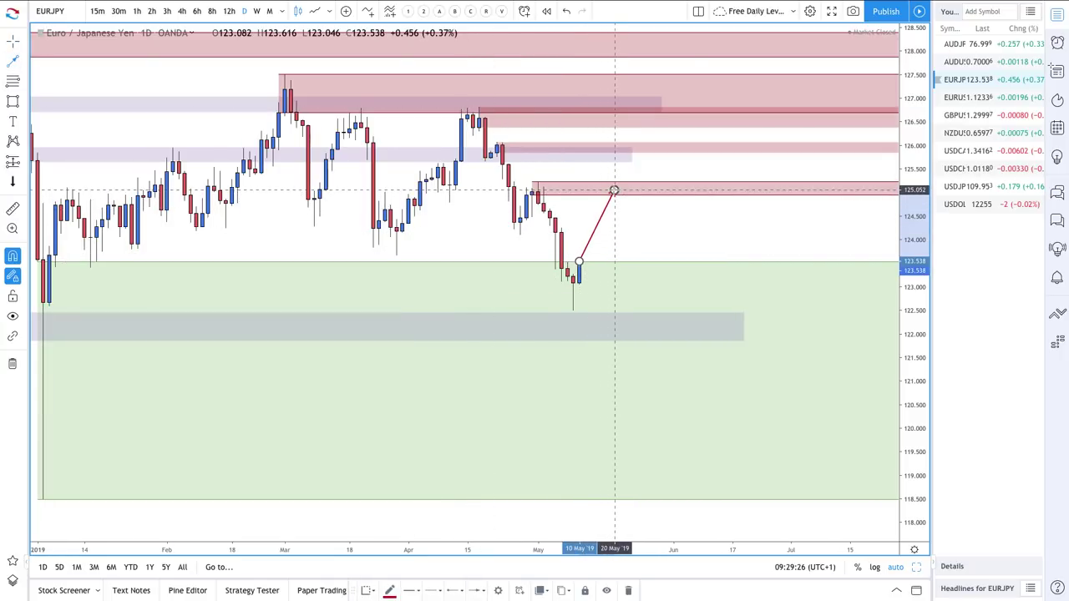
pyautogui.click(614, 191)
pyautogui.click(644, 264)
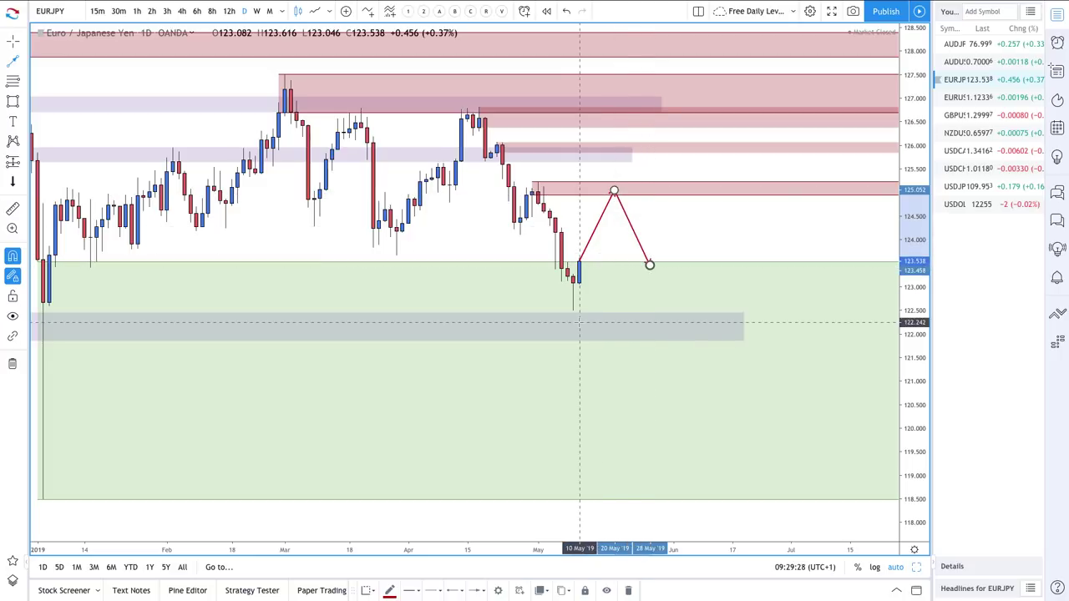
# Draw an arrow down from the second supply zone, from about 125.957 to about 124.762.
pyautogui.scroll(2, 577, 282)
pyautogui.scroll(2, 580, 321)
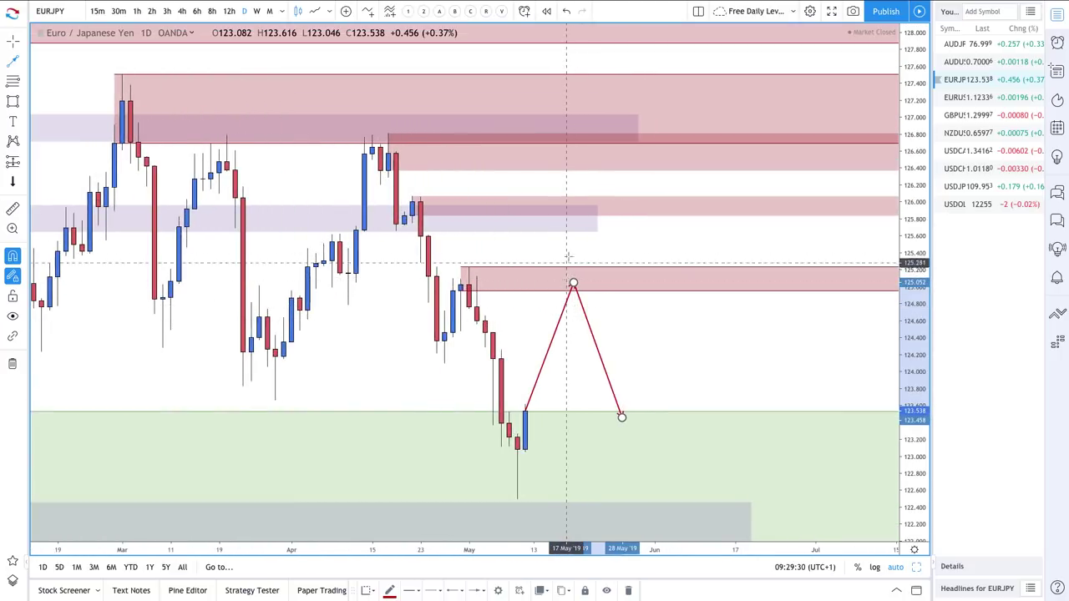
pyautogui.click(598, 205)
pyautogui.click(644, 305)
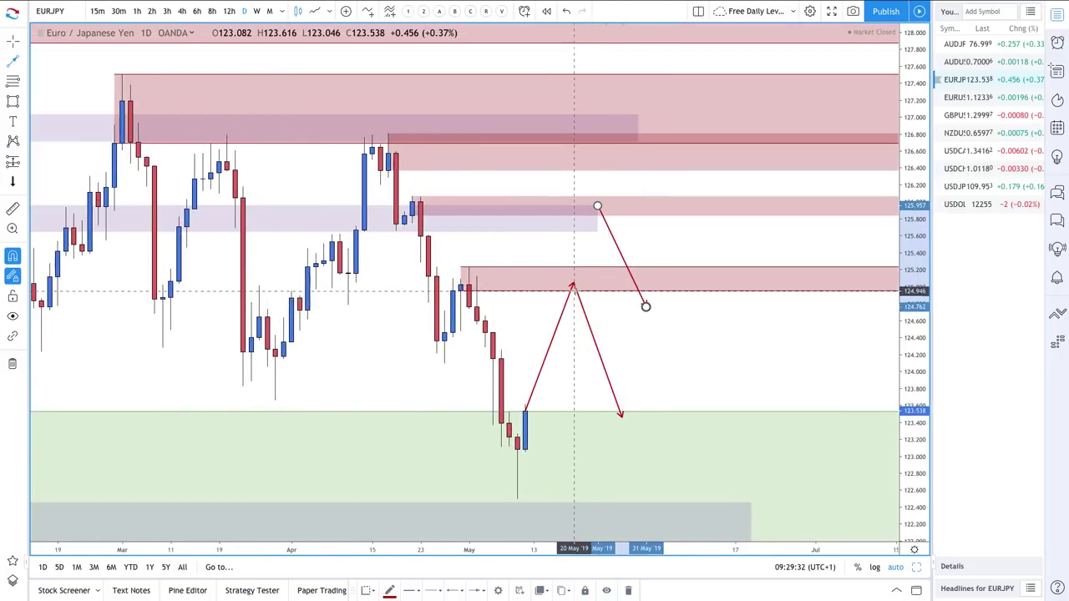
pyautogui.scroll(-1, 575, 289)
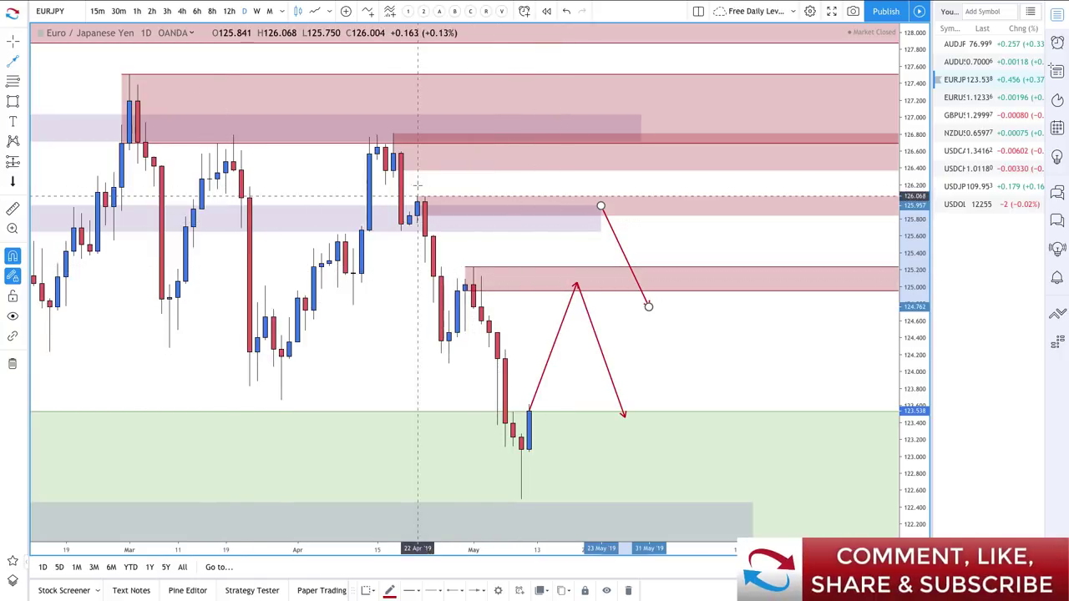
pyautogui.click(386, 148)
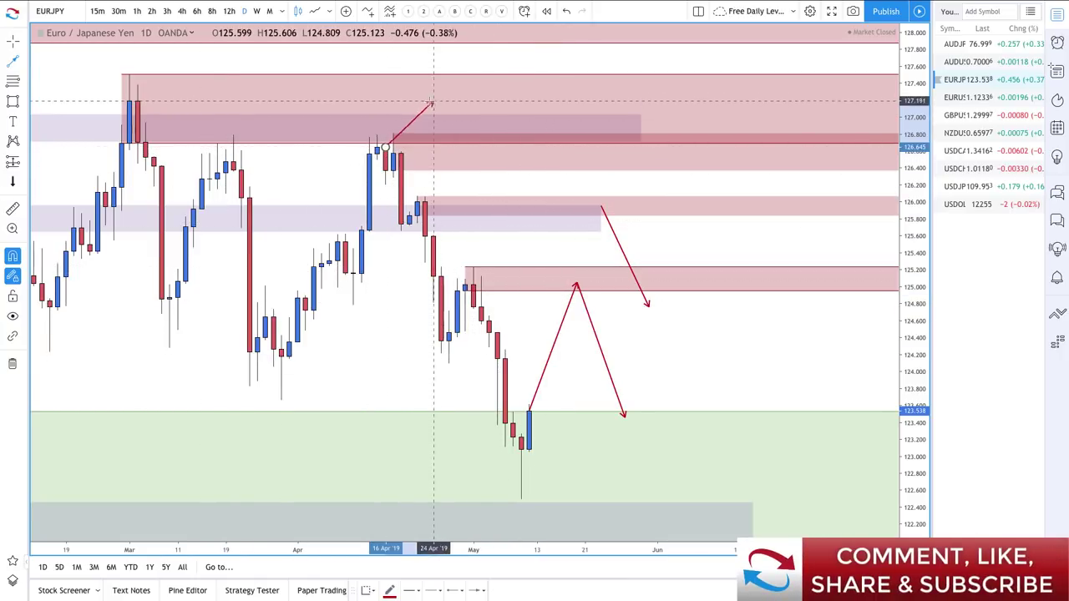
pyautogui.click(432, 94)
pyautogui.doubleClick(464, 181)
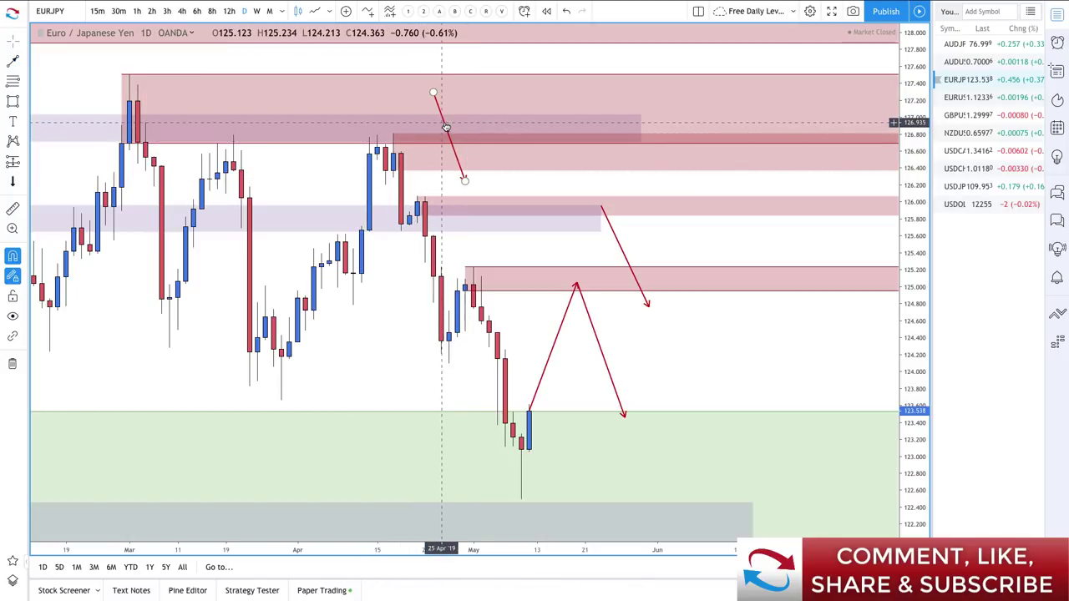
pyautogui.press('Delete')
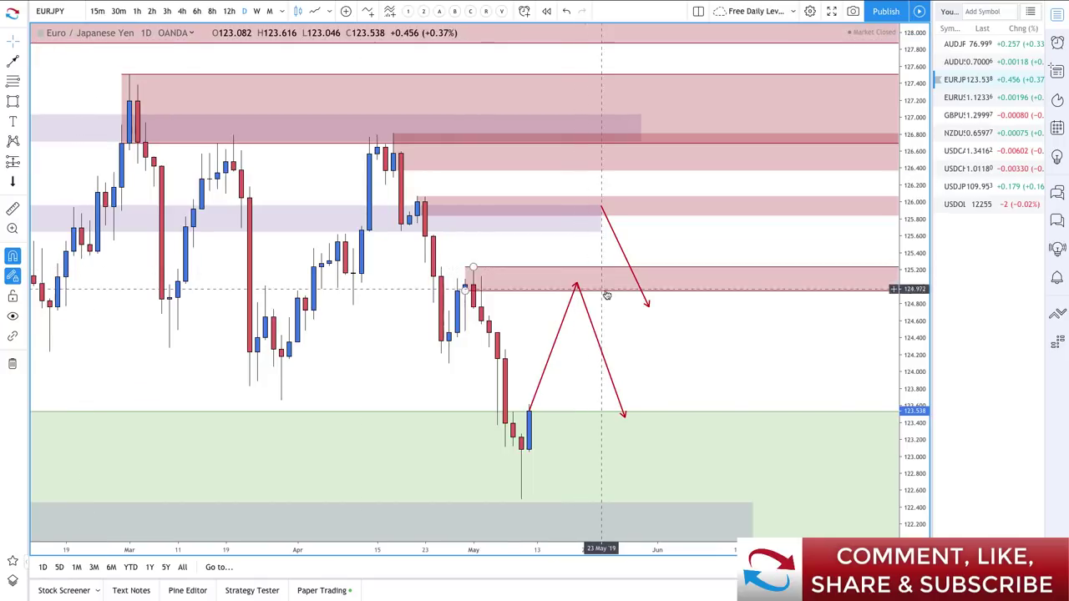
pyautogui.hscroll(-5, 577, 284)
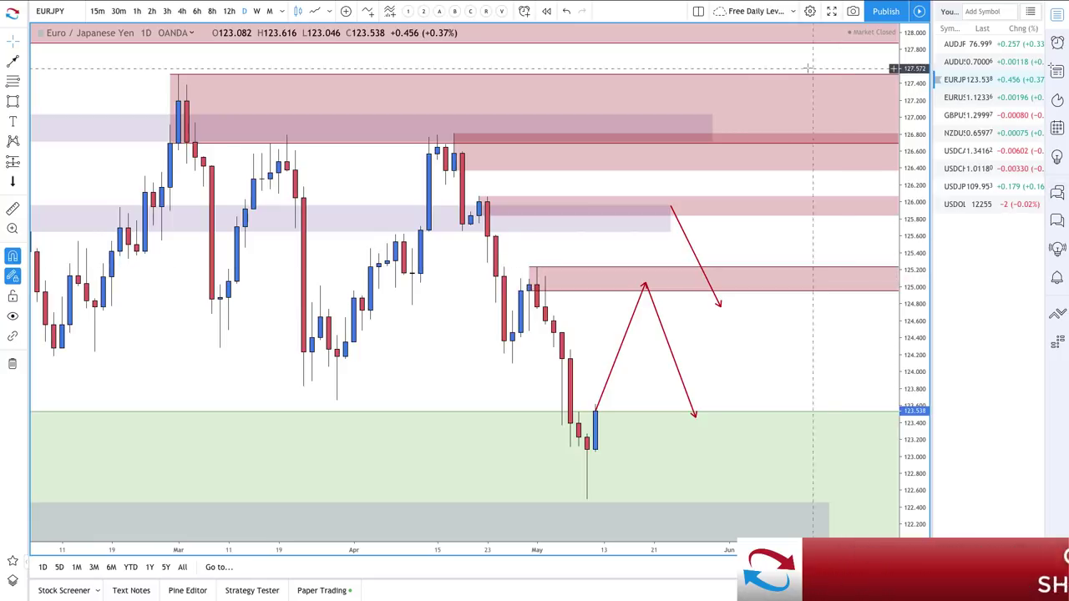
pyautogui.scroll(-2, 593, 386)
pyautogui.scroll(-2, 593, 386)
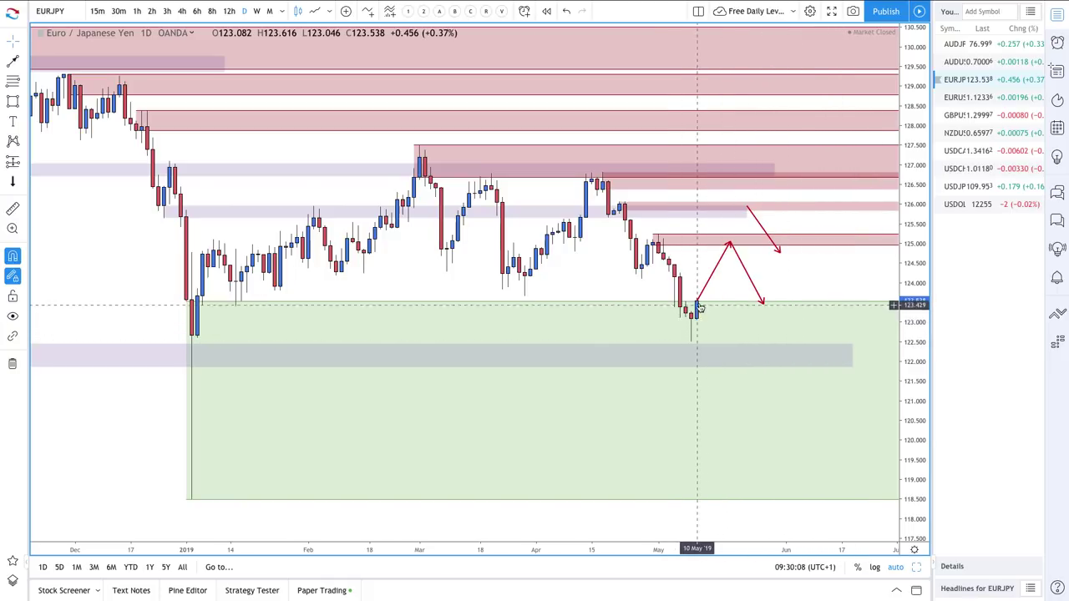
pyautogui.scroll(3, 699, 307)
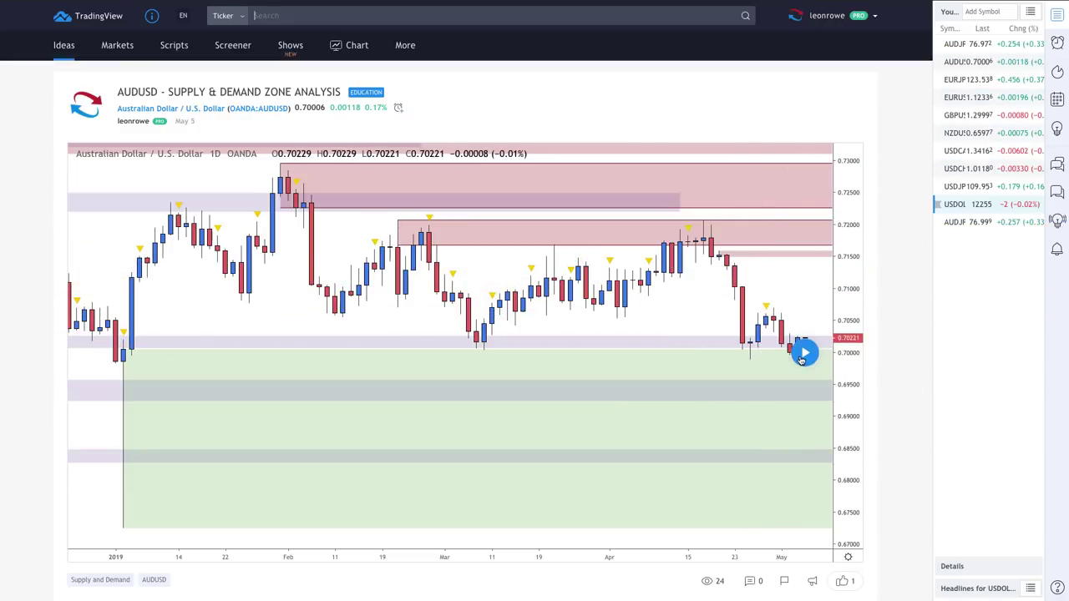
# Play back last week's published AUDUSD supply and demand idea and switch the daily chart to AUDUSD.
pyautogui.click(803, 354)
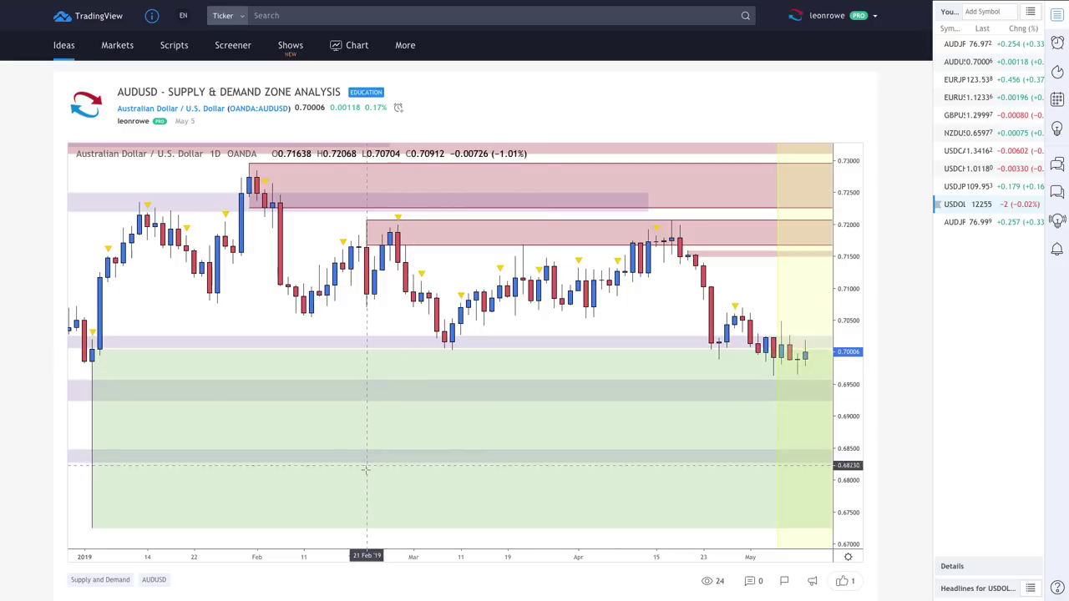
pyautogui.click(452, 538)
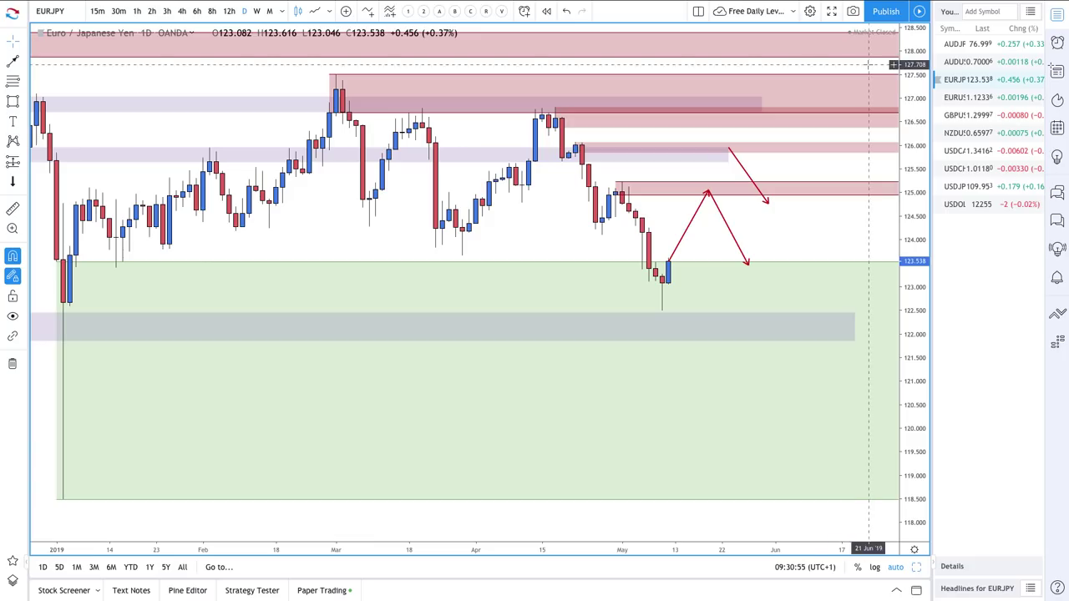
pyautogui.click(967, 62)
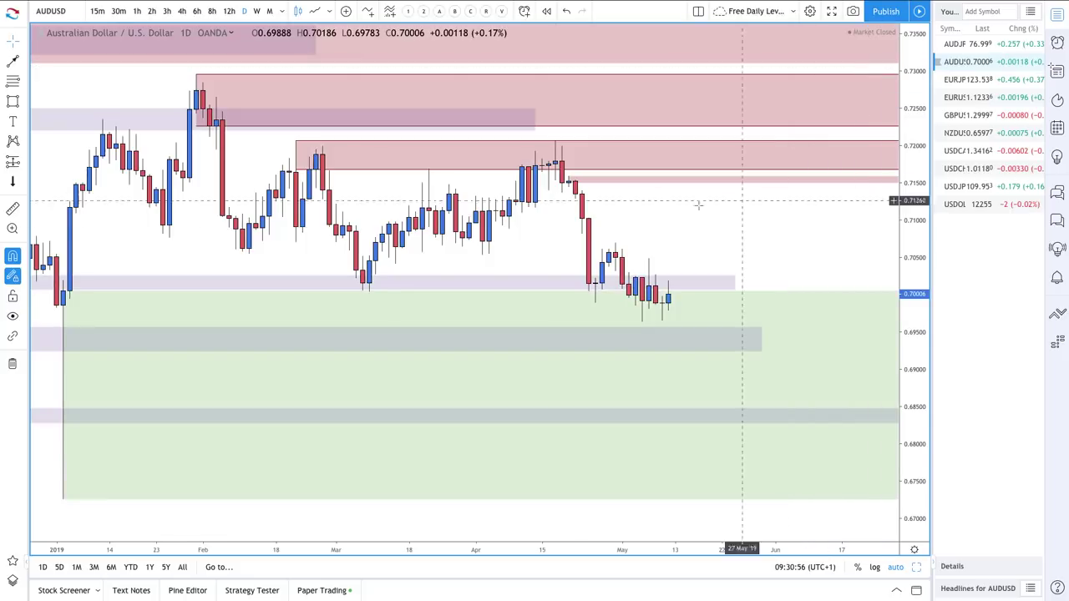
# Draw a supply zone on AUDUSD from 0.70434 up to the 30 April high at 0.70692.
pyautogui.click(12, 62)
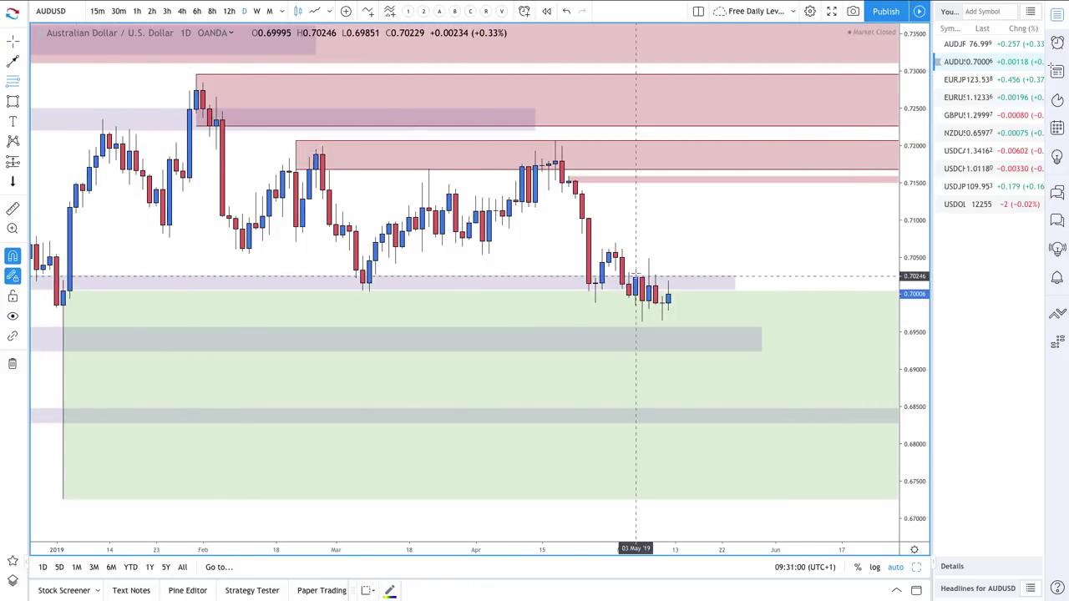
pyautogui.moveTo(609, 262); pyautogui.dragTo(616, 244)
pyautogui.scroll(2, 615, 244)
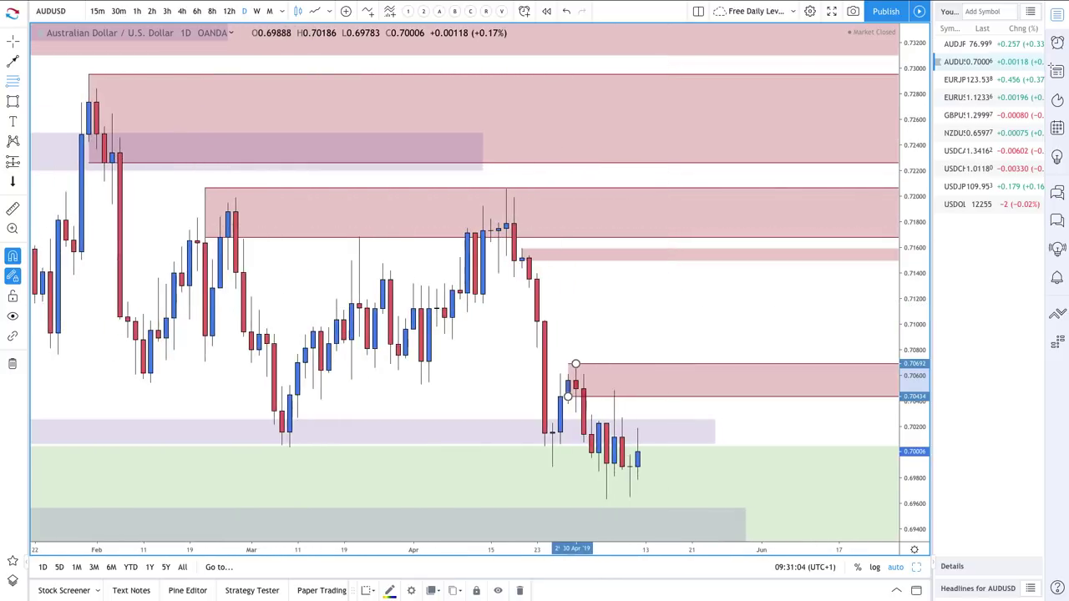
# Draw arrows from the last close at 0.70006 up to about 0.70579 and down to about 0.70179, and remove the purple zone near 0.70200.
pyautogui.click(14, 61)
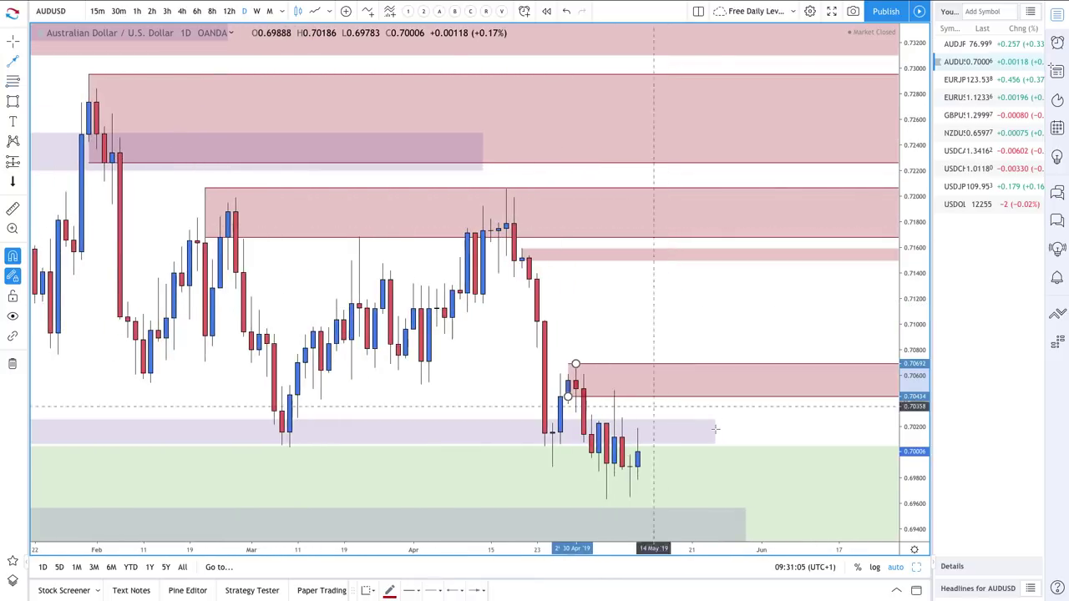
pyautogui.click(639, 451)
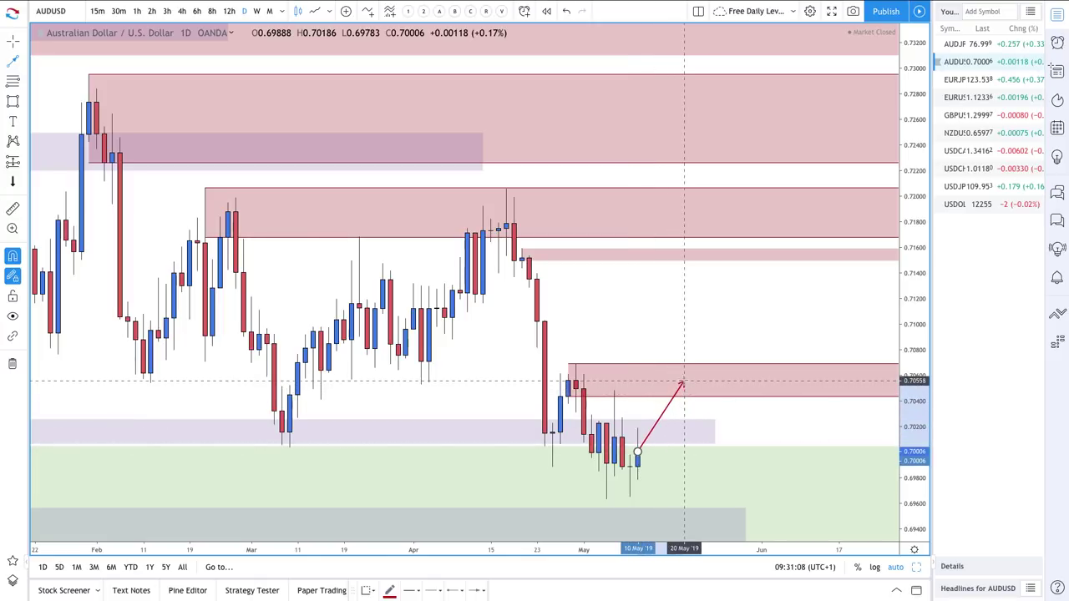
pyautogui.click(683, 378)
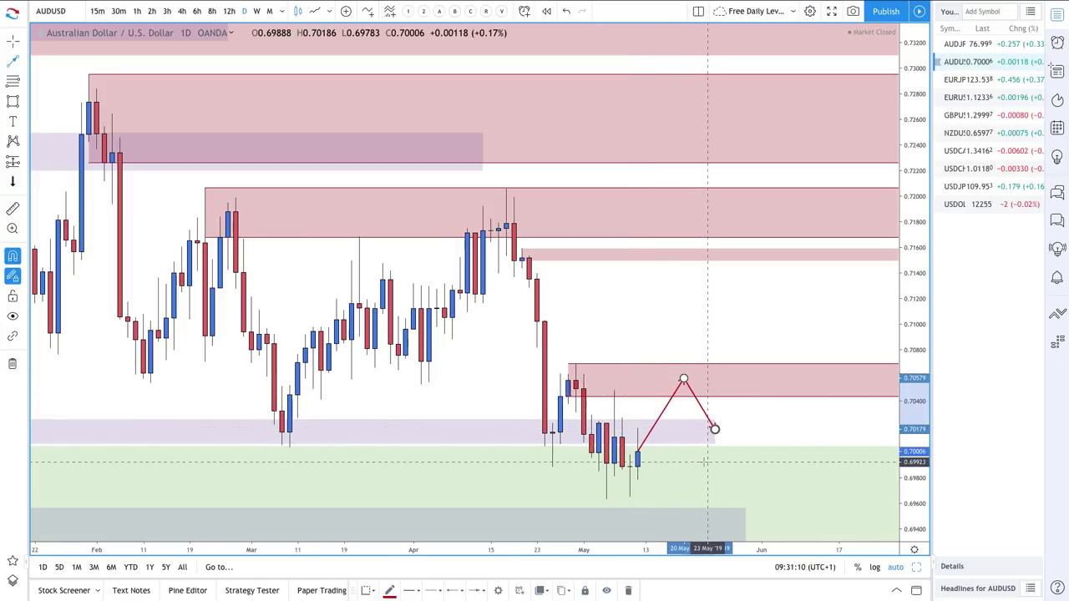
pyautogui.click(714, 429)
pyautogui.press('Escape')
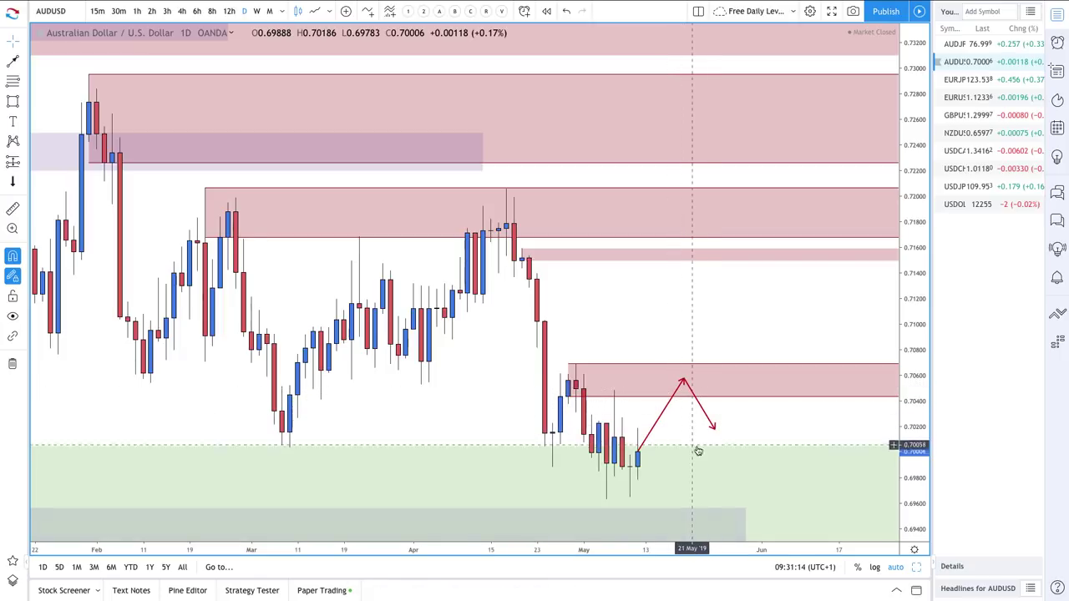
pyautogui.click(13, 62)
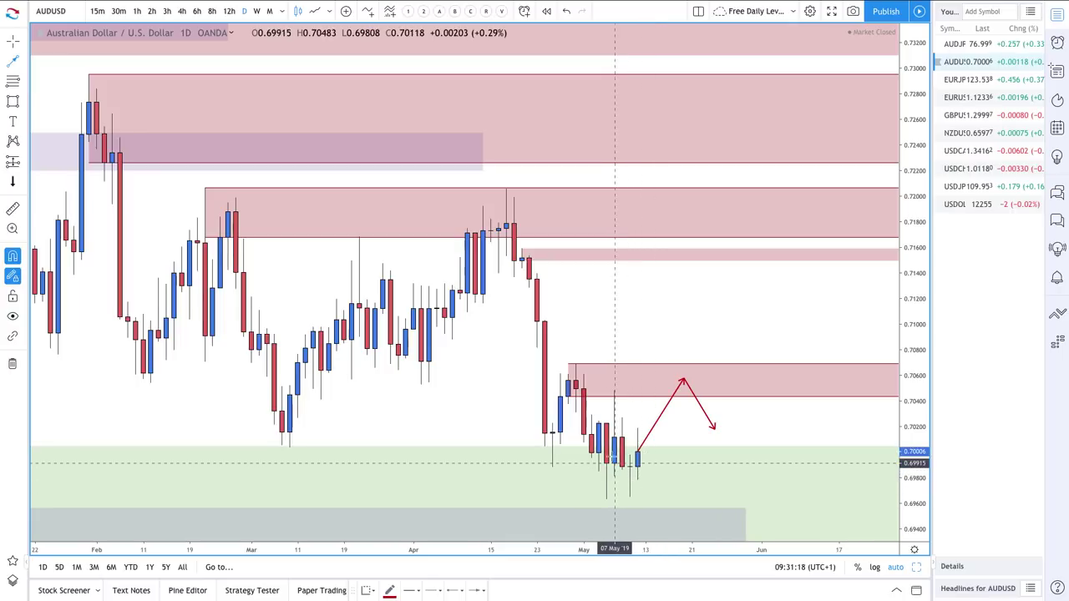
pyautogui.scroll(-3, 616, 464)
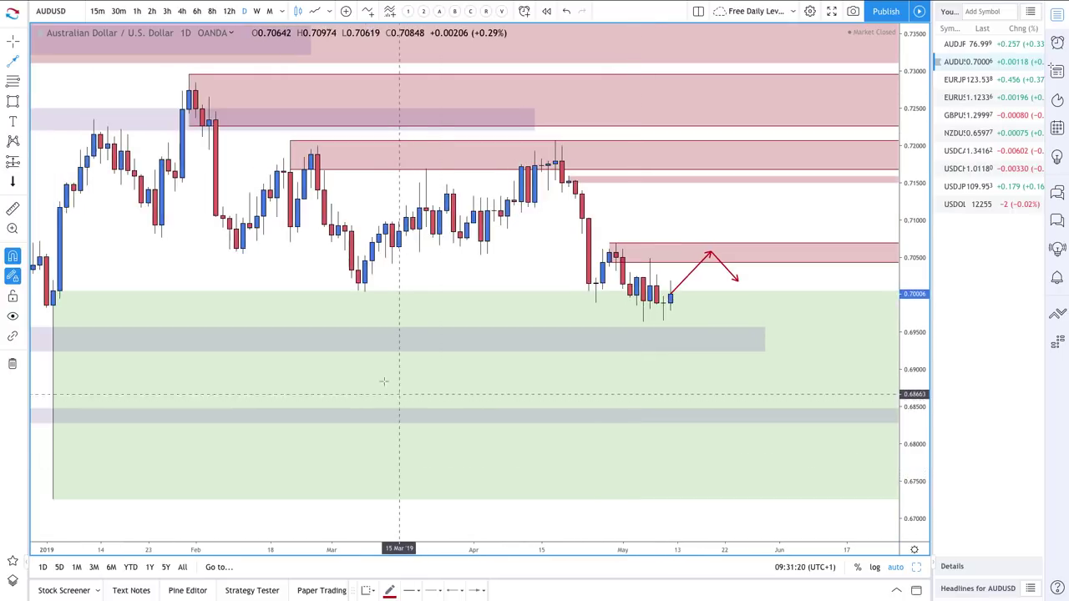
pyautogui.press('Escape')
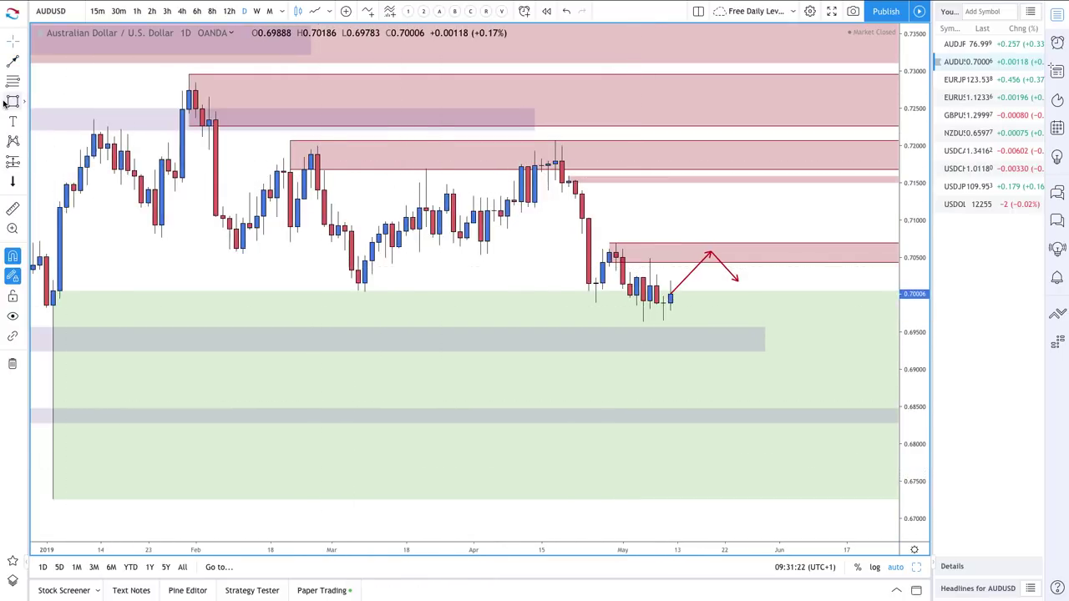
# Draw a rectangle zone from 25 January to 11 June with its lower edge at 0.70477, and stretch it back to 24 October 2018.
pyautogui.click(10, 102)
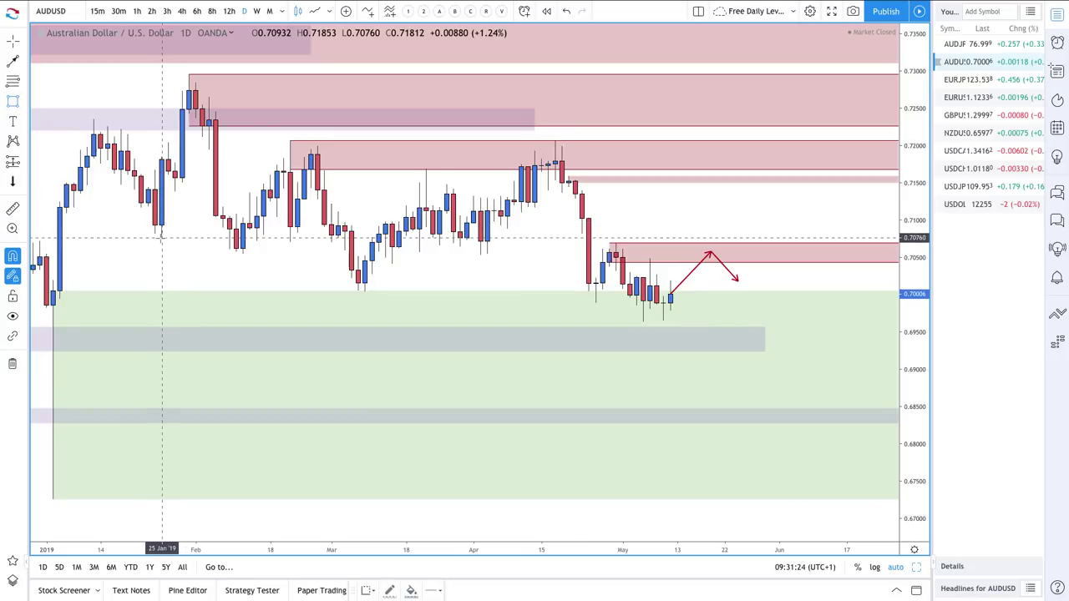
pyautogui.moveTo(161, 237)
pyautogui.mouseDown()
pyautogui.moveTo(557, 266)
pyautogui.moveTo(819, 259)
pyautogui.mouseUp()
pyautogui.scroll(-3, 543, 263)
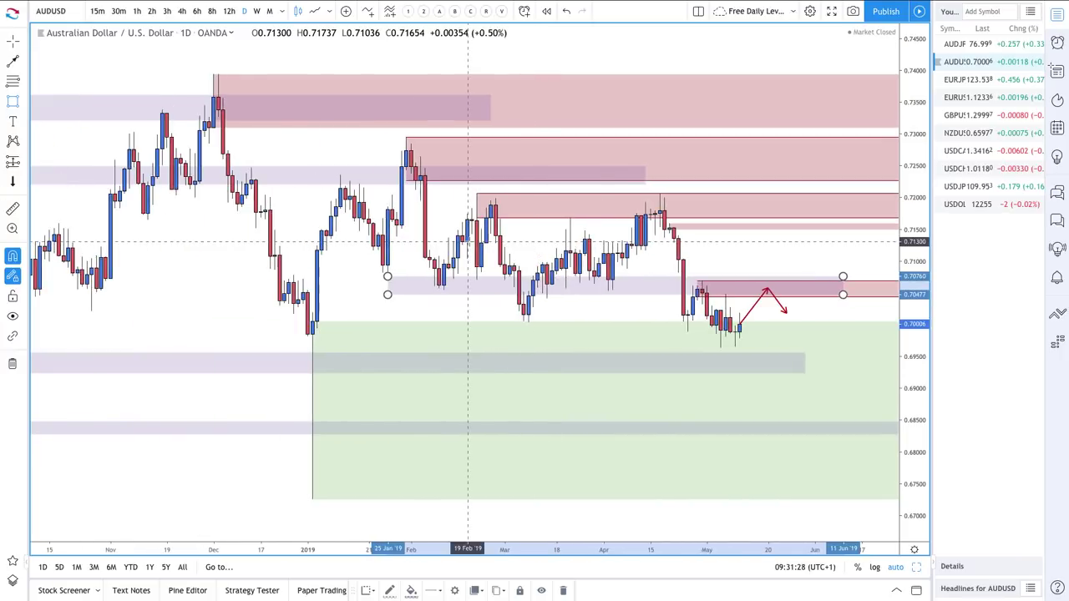
pyautogui.moveTo(388, 275); pyautogui.dragTo(82, 269)
pyautogui.scroll(1, 401, 289)
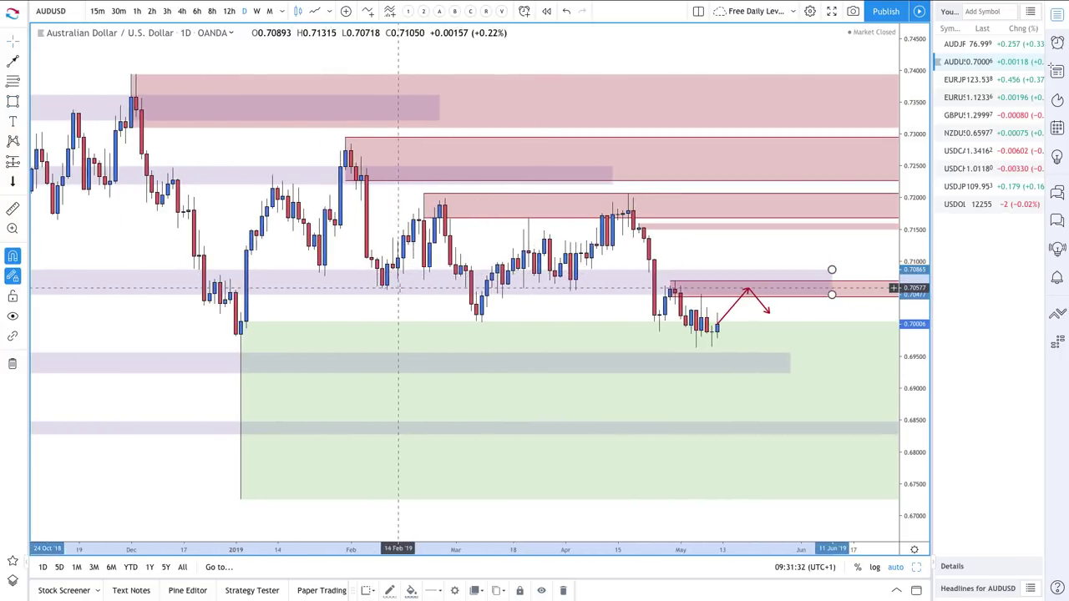
# Lower the top edge of the new rectangle zone to about 0.70738 and move its end to 12 June.
pyautogui.scroll(2, 697, 253)
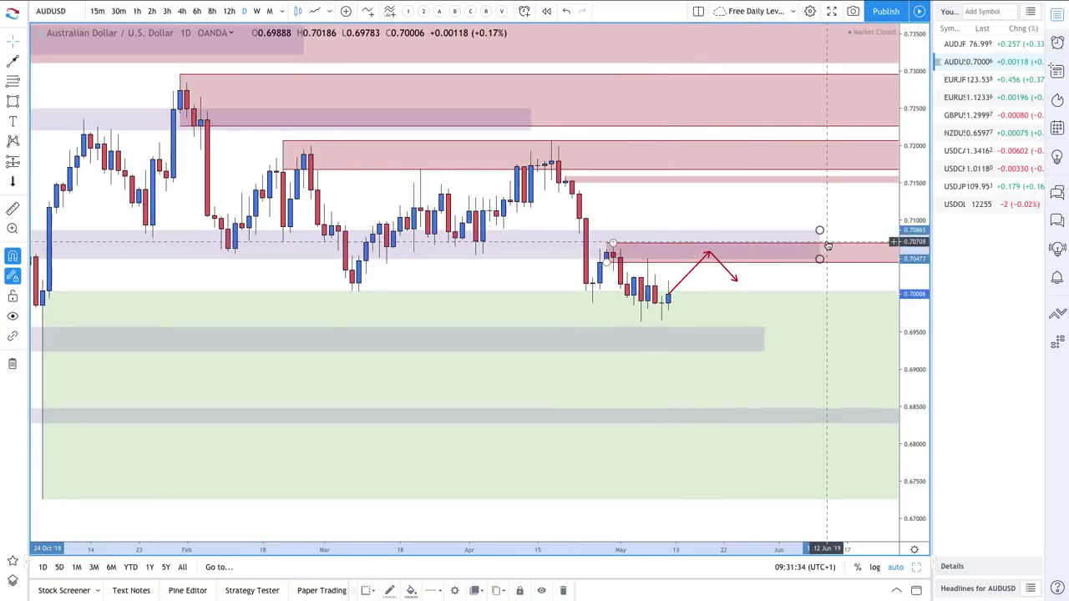
pyautogui.moveTo(819, 230); pyautogui.dragTo(826, 240)
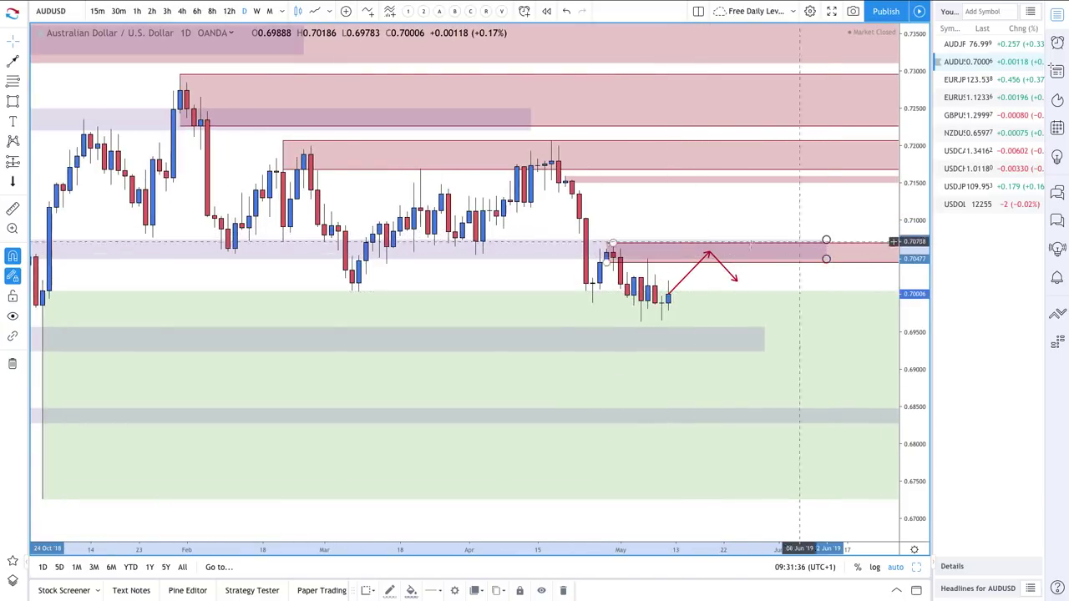
pyautogui.scroll(2, 632, 323)
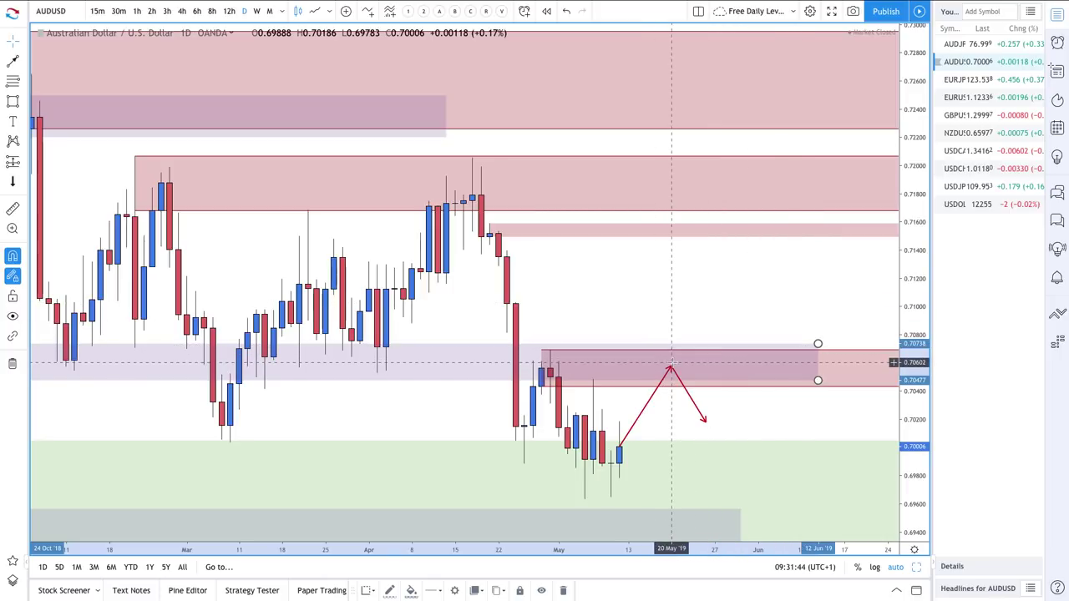
pyautogui.scroll(-2, 671, 368)
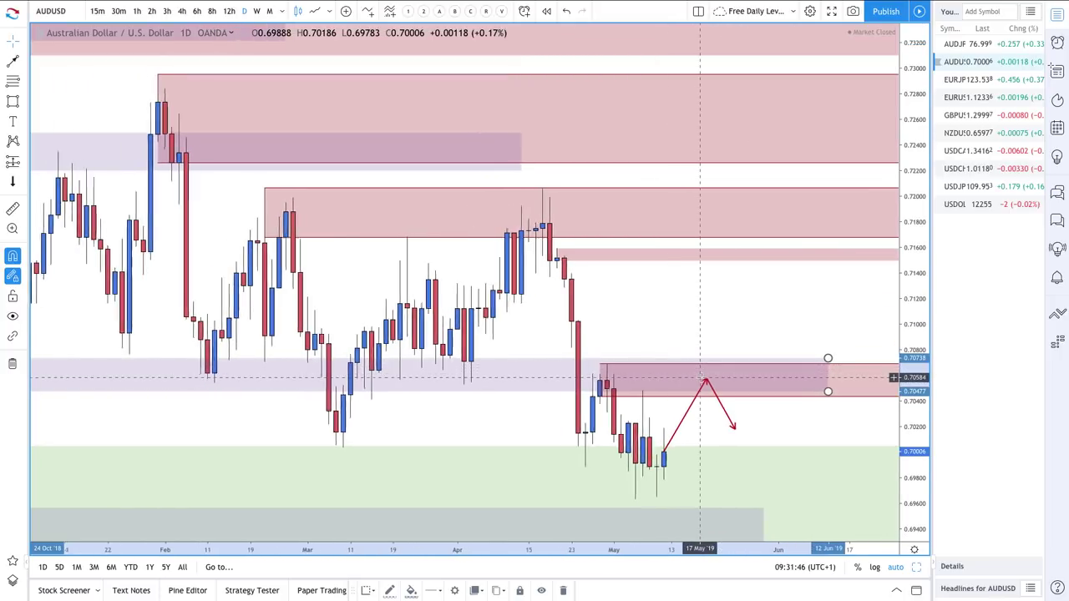
pyautogui.scroll(-2, 698, 376)
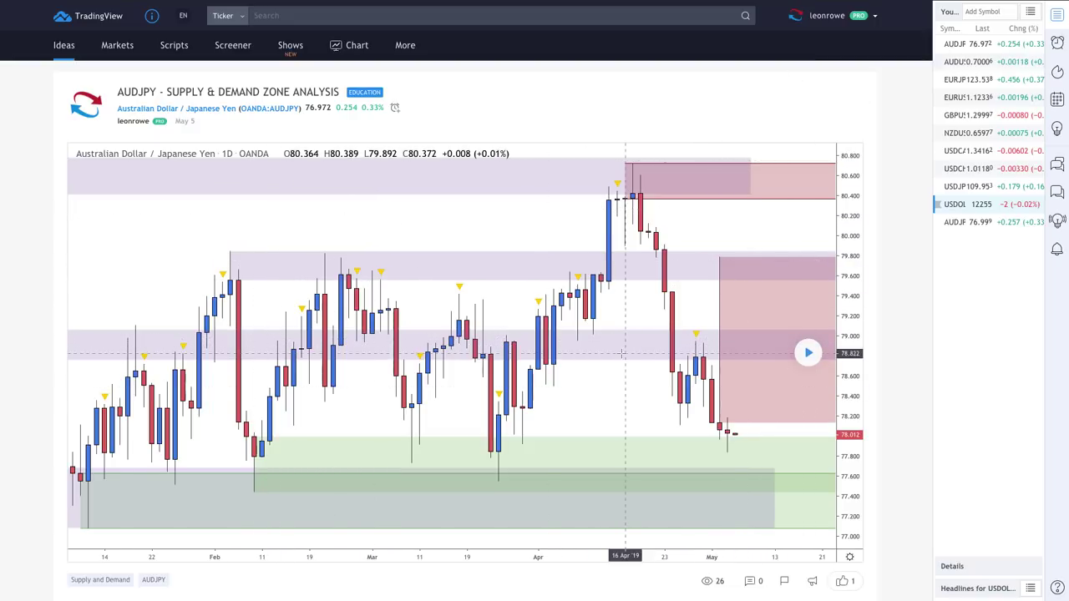
# Play back last week's published AUDJPY supply and demand idea and switch the daily chart to AUDJPY.
pyautogui.click(806, 353)
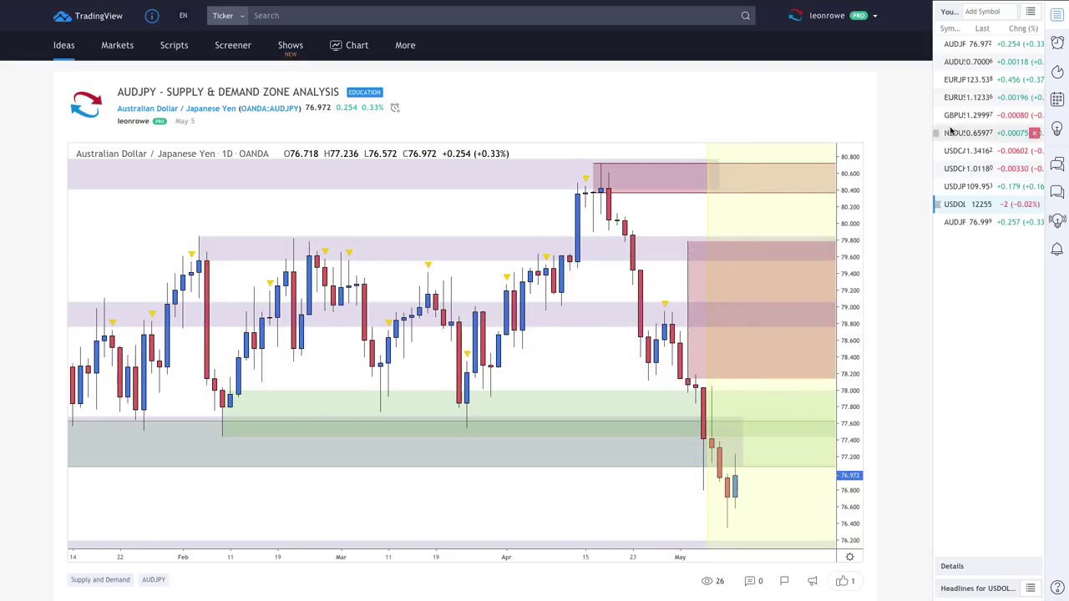
pyautogui.click(974, 46)
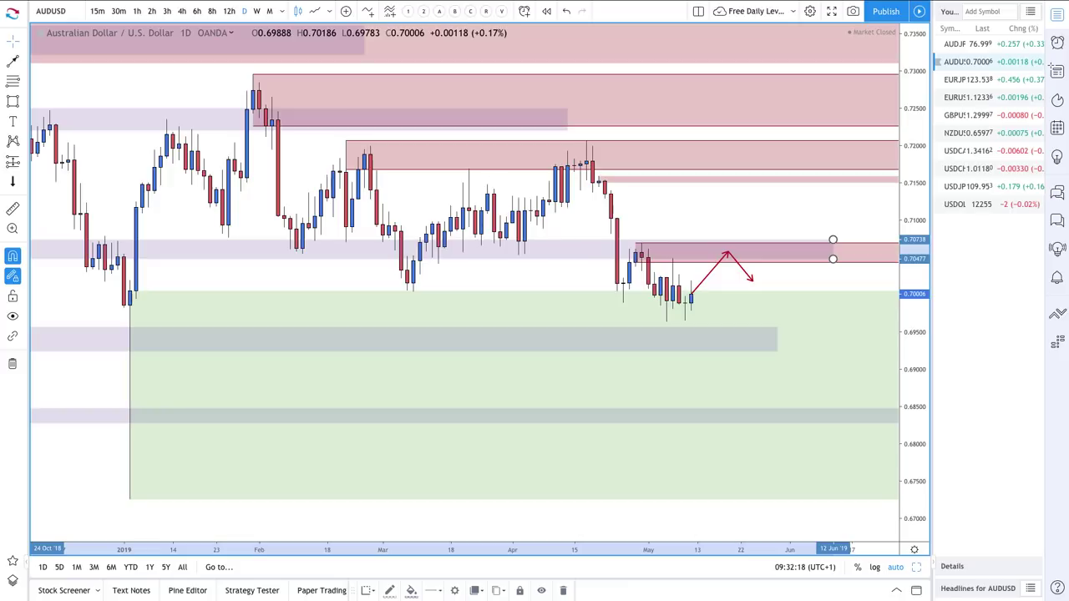
pyautogui.click(966, 44)
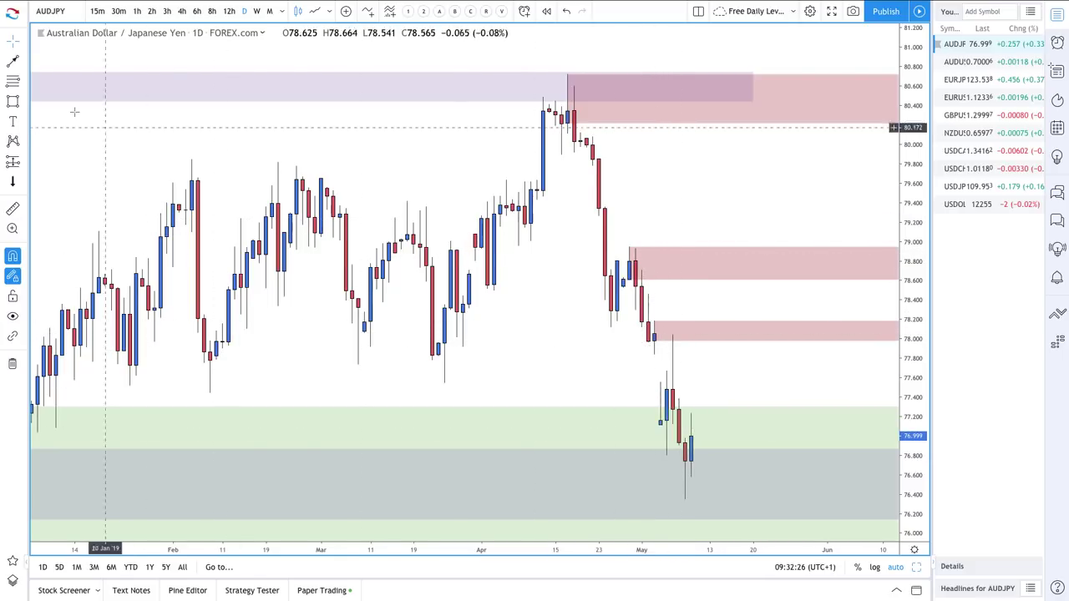
# Draw a supply zone on AUDJPY from the 6 May open at 77.160 up to the 7 May high at 78.042.
pyautogui.click(13, 64)
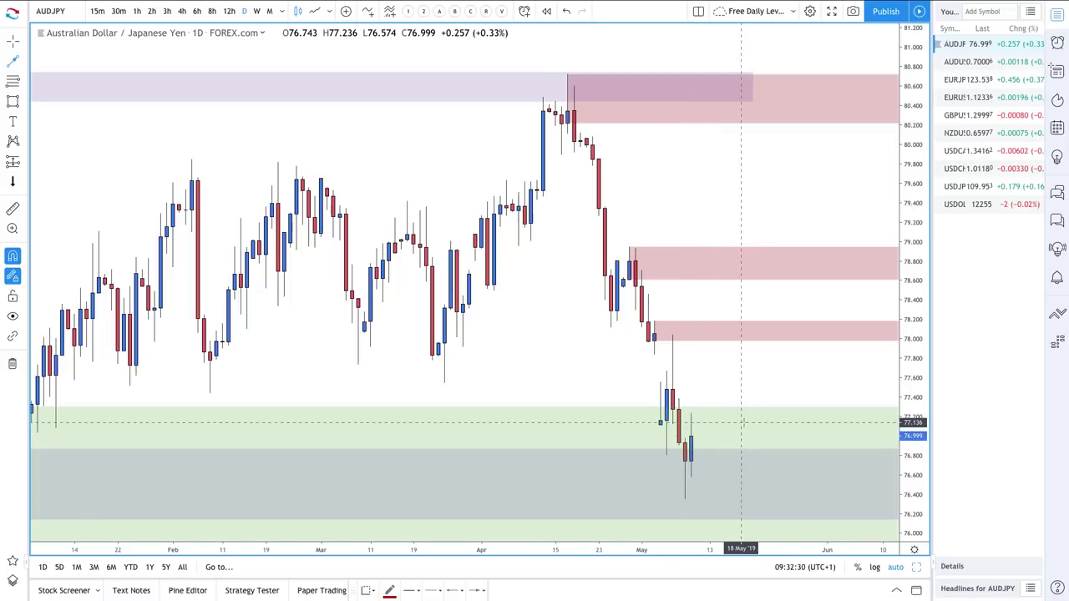
pyautogui.click(13, 64)
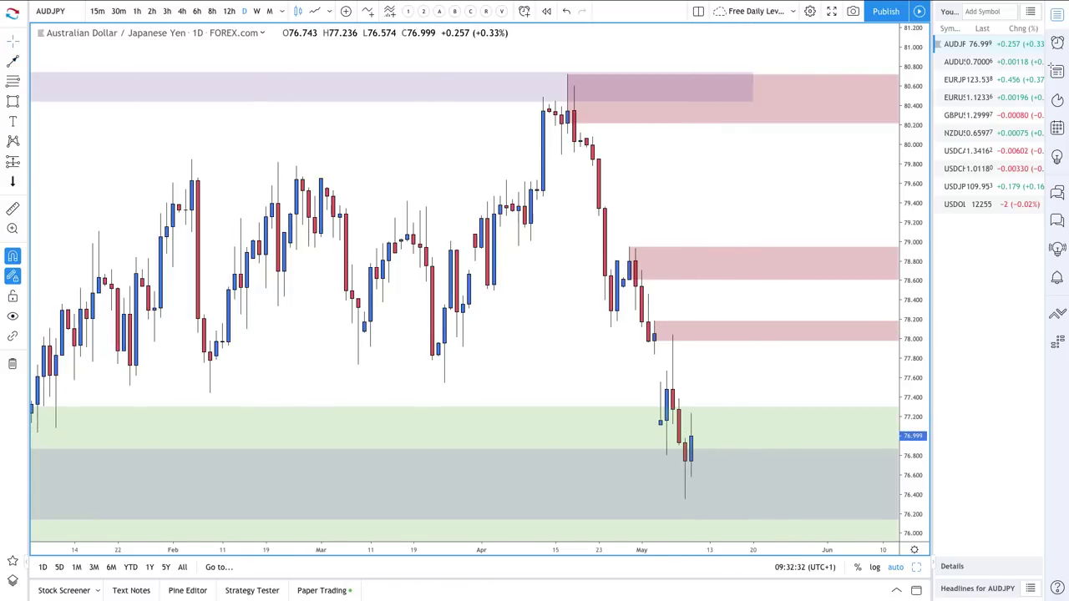
pyautogui.click(12, 82)
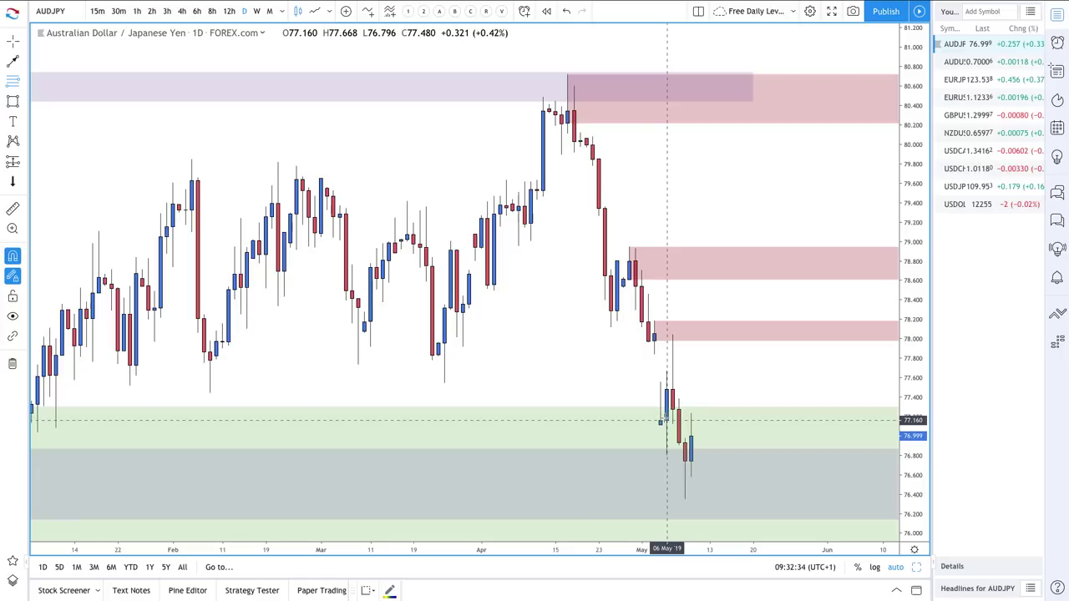
pyautogui.click(666, 420)
pyautogui.click(676, 283)
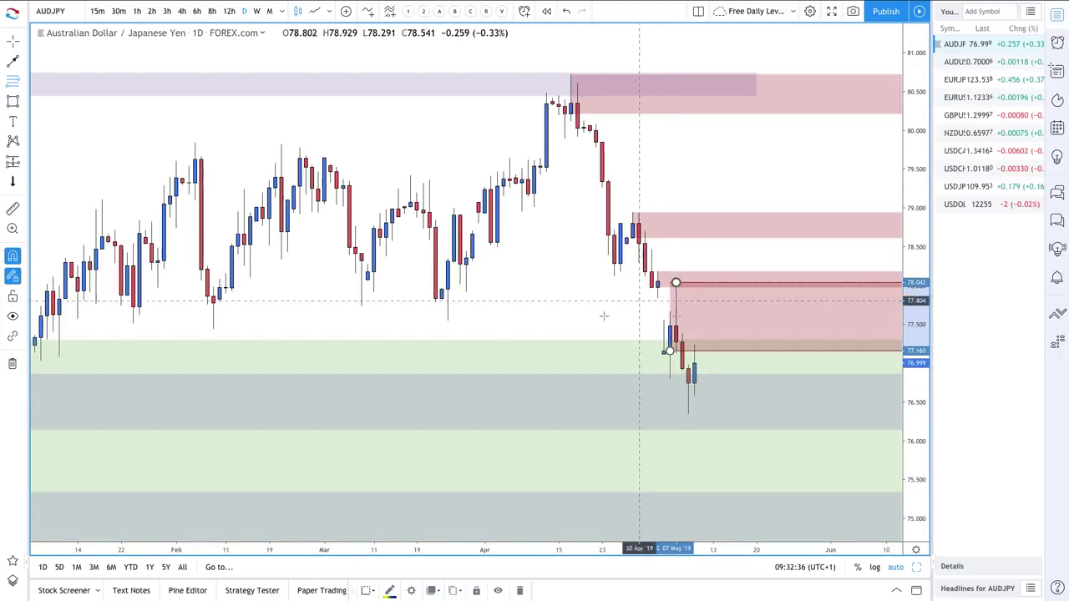
# Lower the top edge of the green demand zone starting in early January to about 76.795.
pyautogui.scroll(-5, 604, 315)
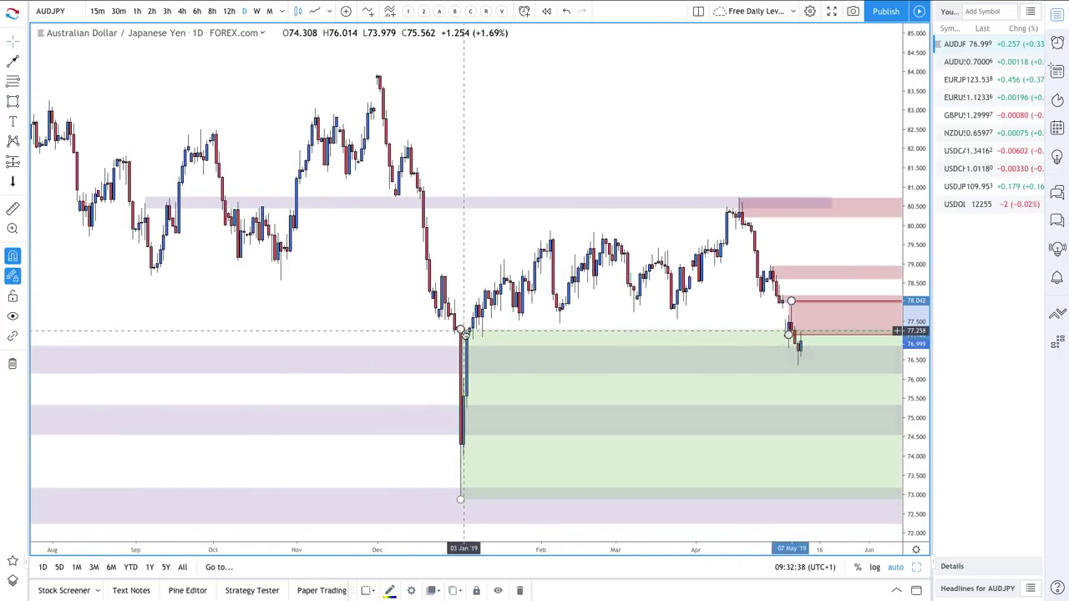
pyautogui.moveTo(461, 332); pyautogui.dragTo(464, 348)
pyautogui.scroll(5, 700, 376)
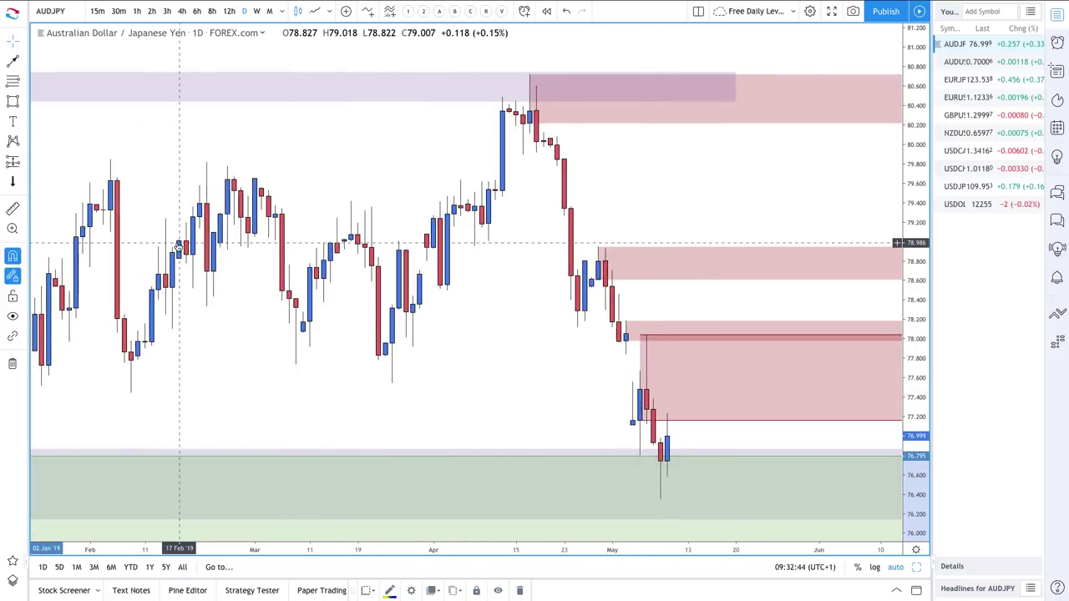
# Draw an arrow from the last close at 76.999 up to about 77.927 in the new supply zone, and another down to about 76.936.
pyautogui.click(12, 62)
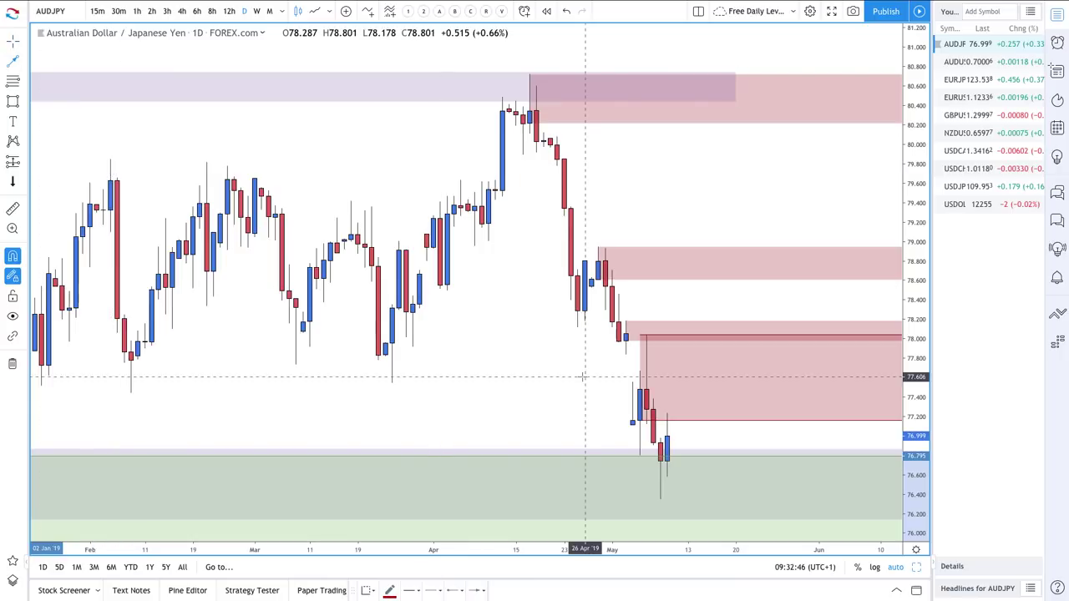
pyautogui.click(667, 436)
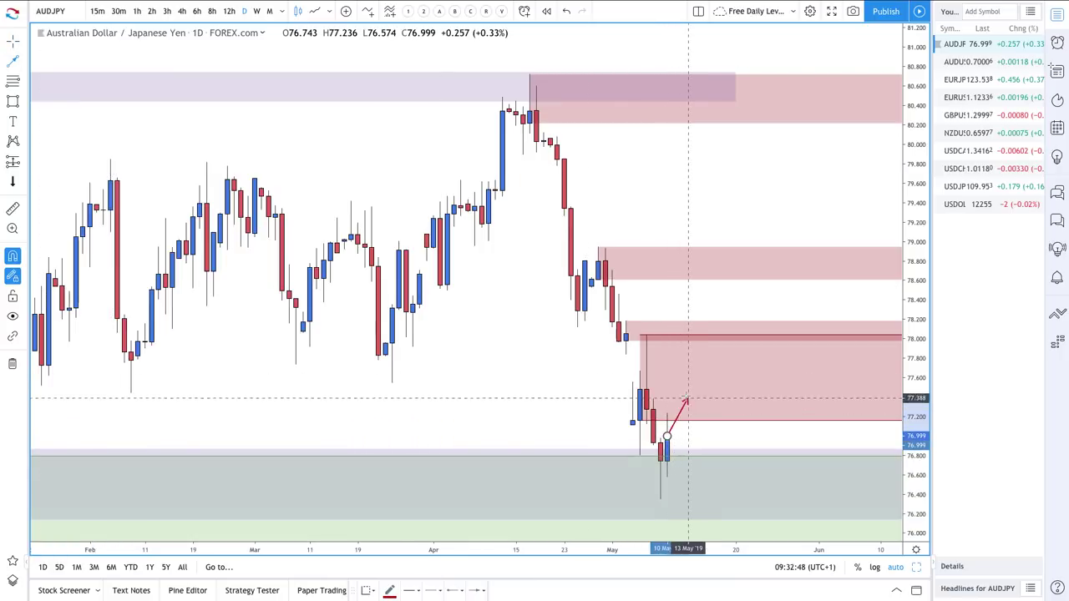
pyautogui.click(707, 345)
pyautogui.click(754, 437)
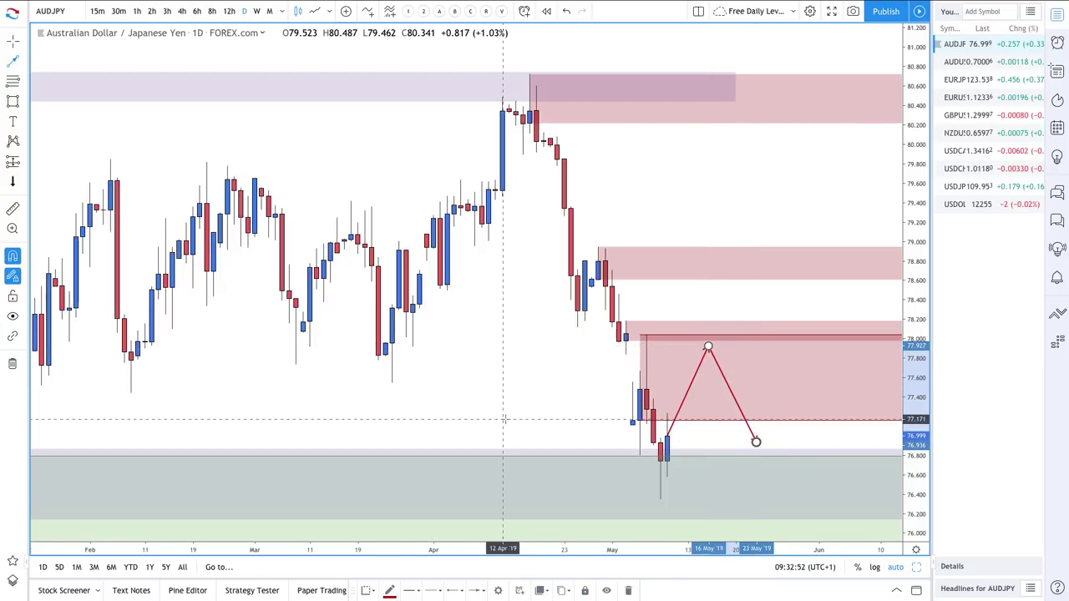
# Draw a rectangle zone from 24 January to 30 May with its lower edge at 77.456, and raise its top edge to about 77.847.
pyautogui.scroll(-3, 502, 420)
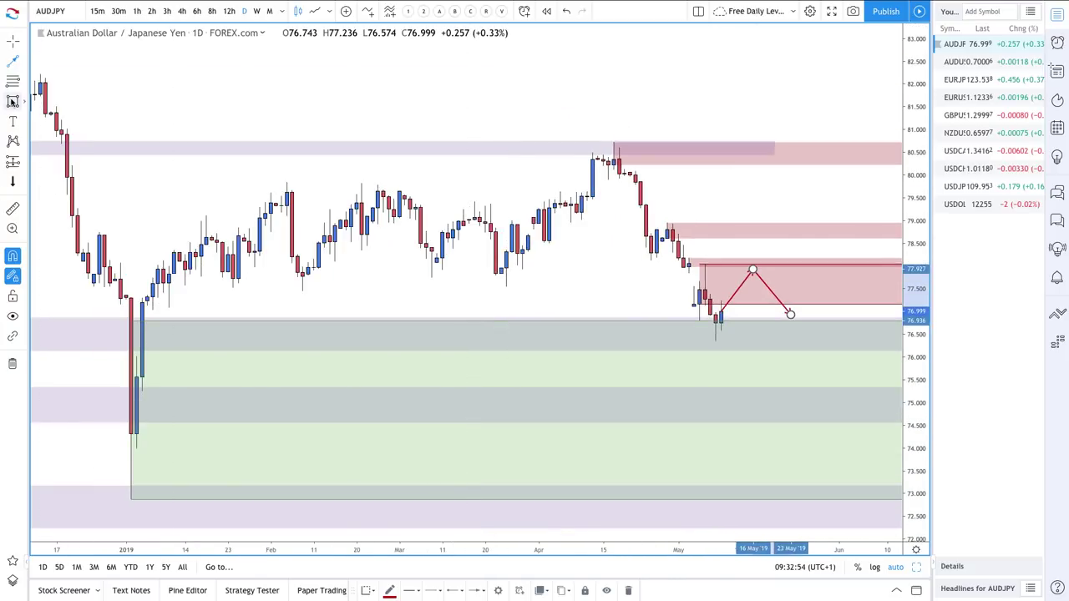
pyautogui.click(12, 101)
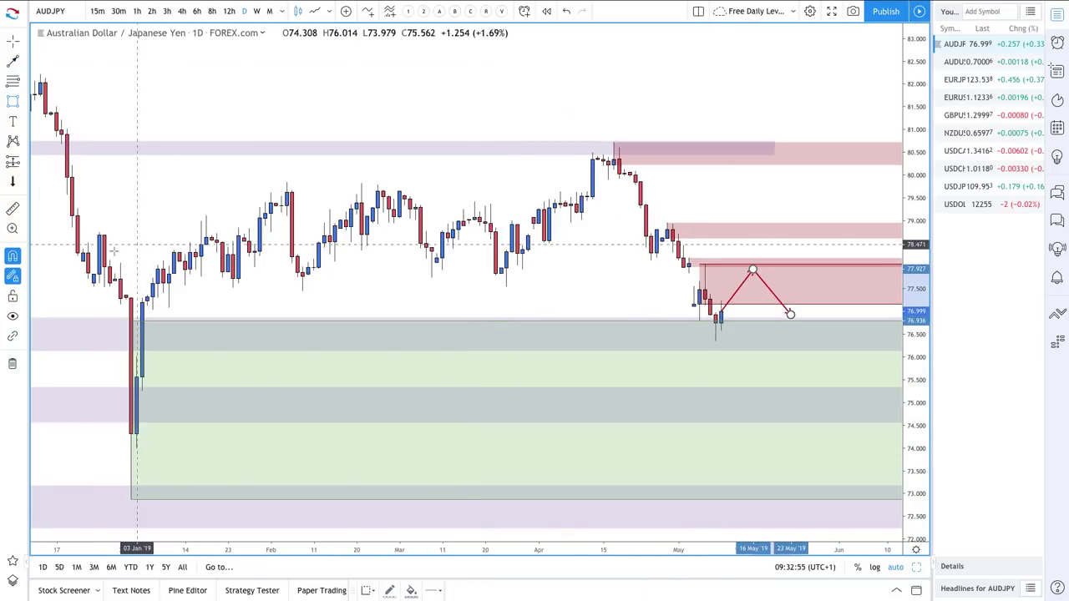
pyautogui.click(232, 279)
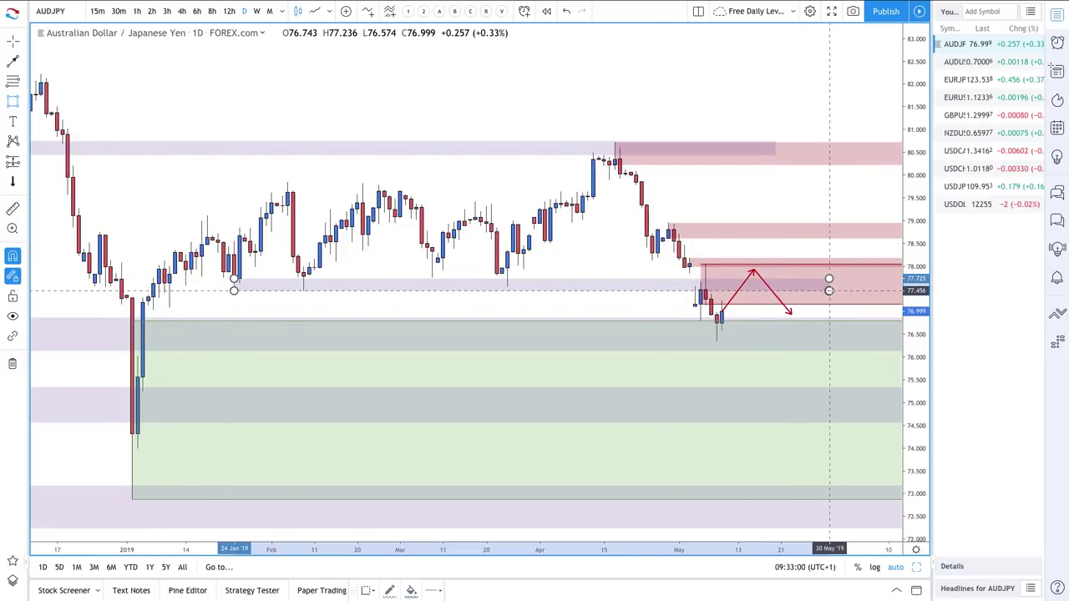
pyautogui.click(828, 291)
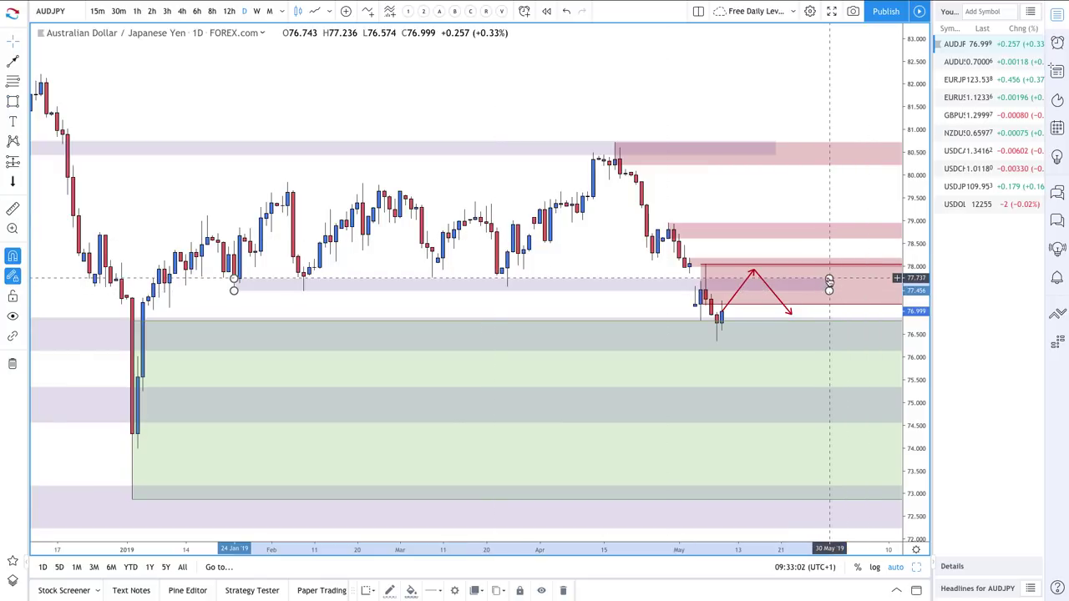
pyautogui.moveTo(829, 280); pyautogui.dragTo(829, 273)
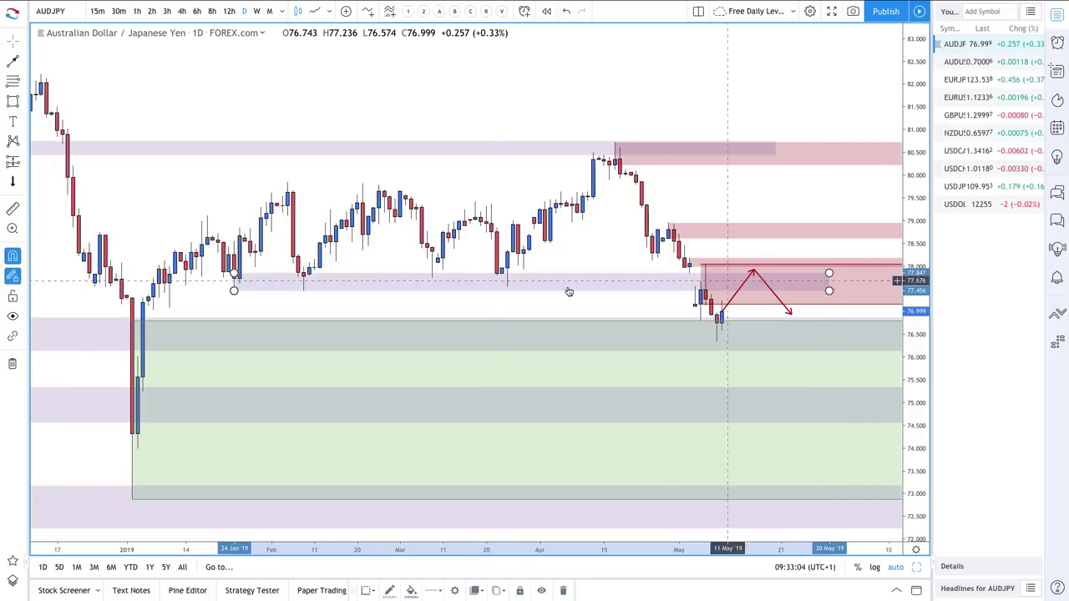
pyautogui.scroll(3, 735, 322)
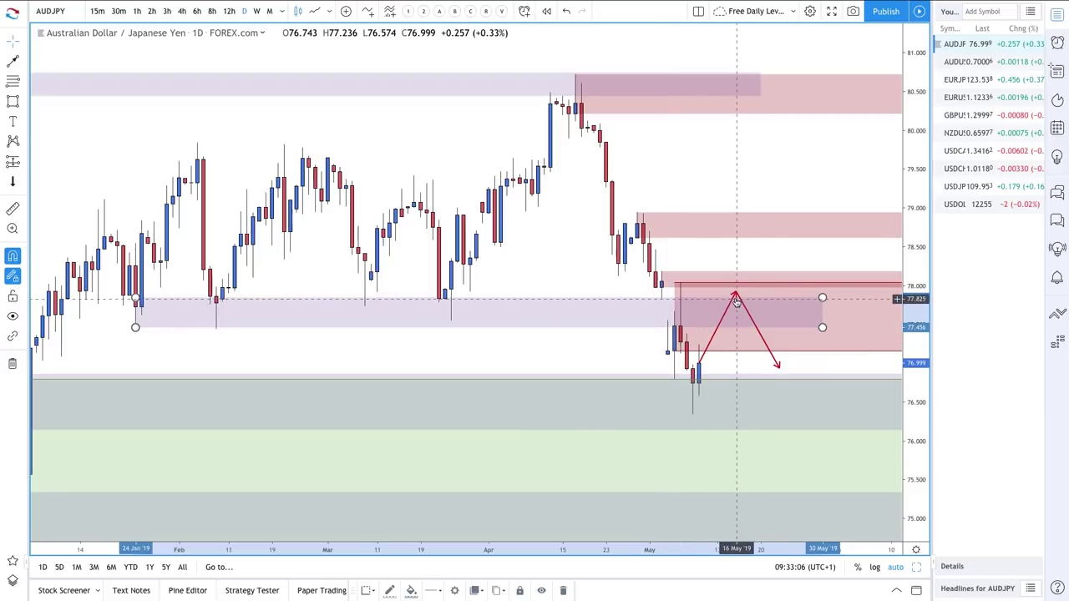
# Lower the projected arrows' shared peak to about 77.696, and draw short downward arrows from about 78.098 to 77.732 and from about 78.686 to 78.356.
pyautogui.moveTo(736, 296); pyautogui.dragTo(742, 312)
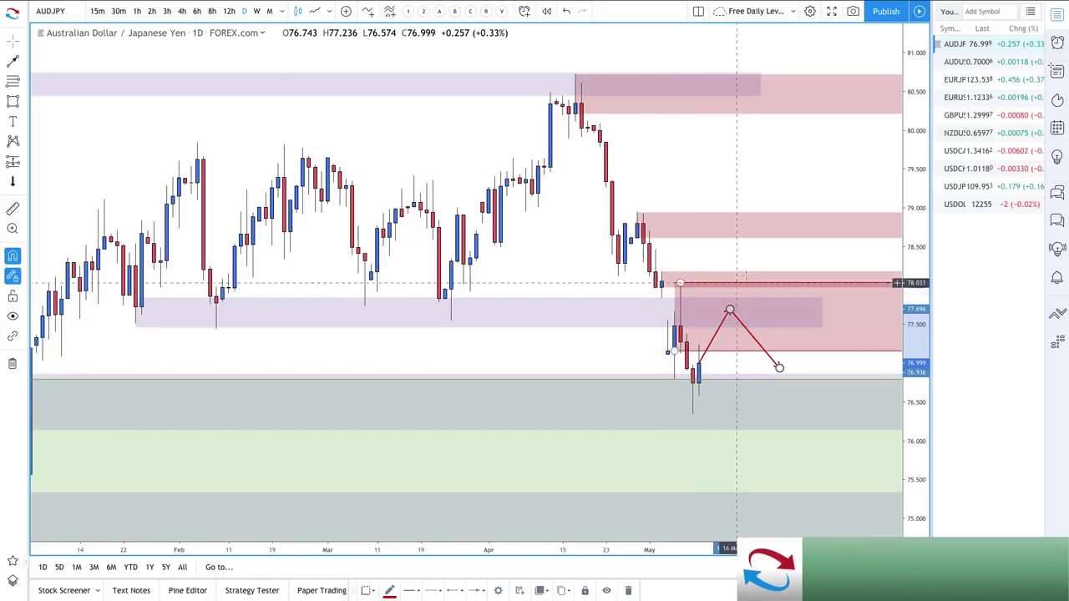
pyautogui.click(13, 62)
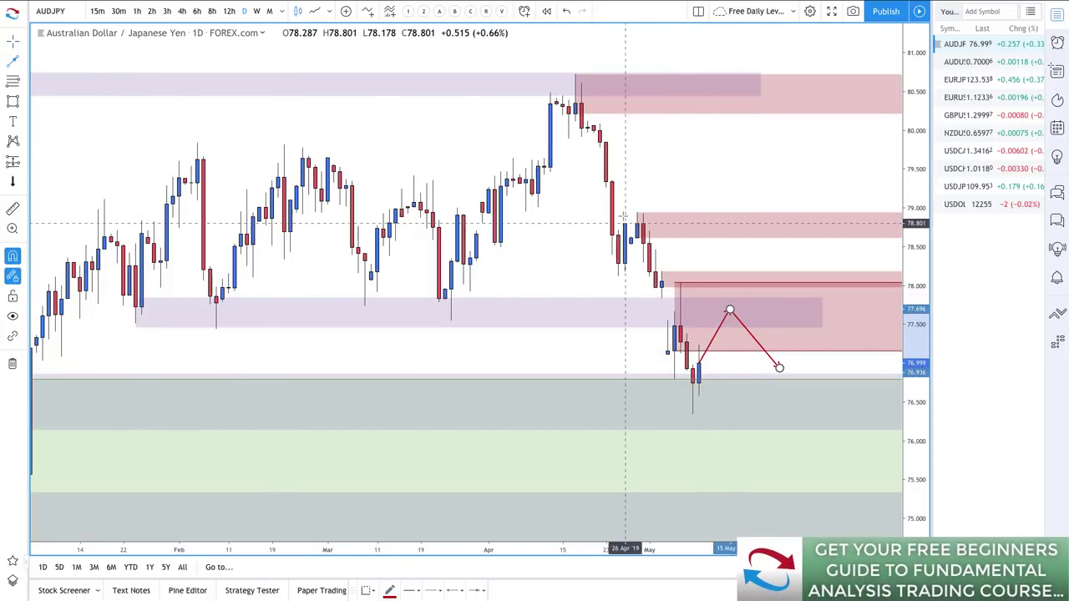
pyautogui.doubleClick(779, 368)
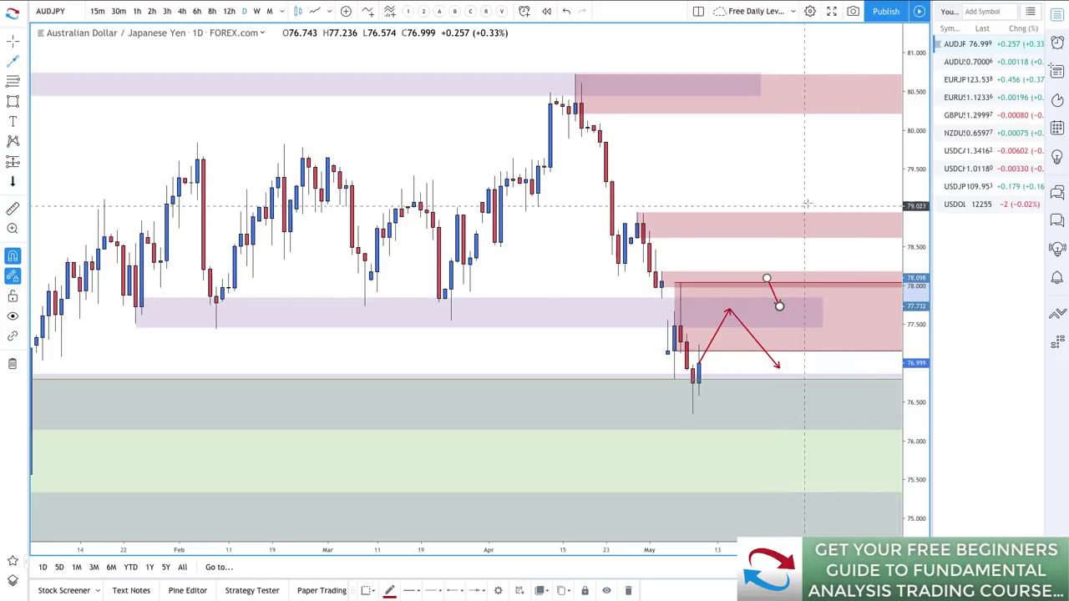
pyautogui.click(799, 233)
pyautogui.click(816, 258)
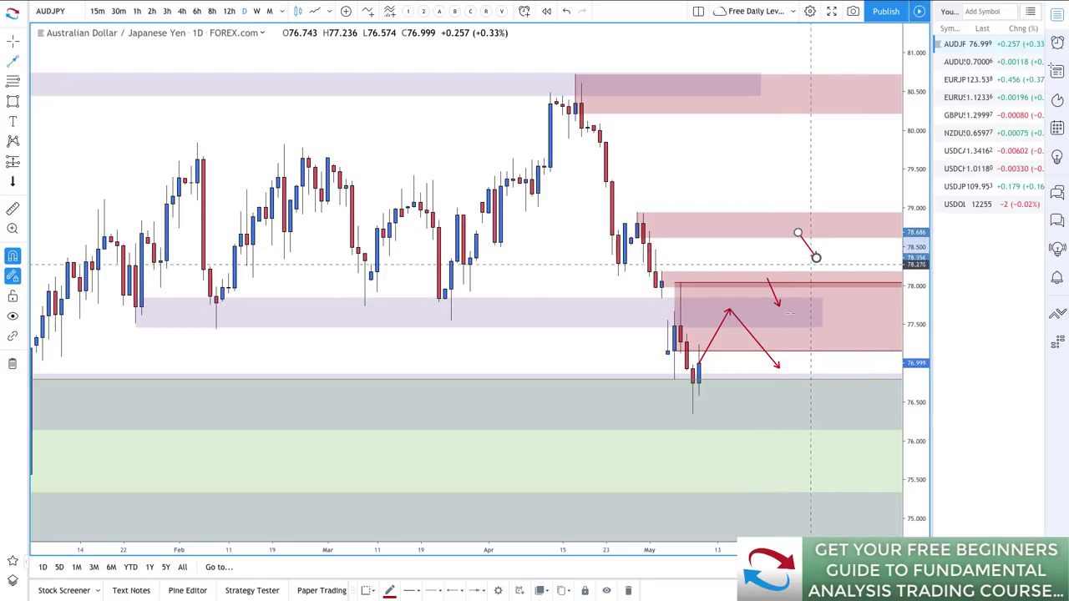
pyautogui.scroll(-3, 716, 413)
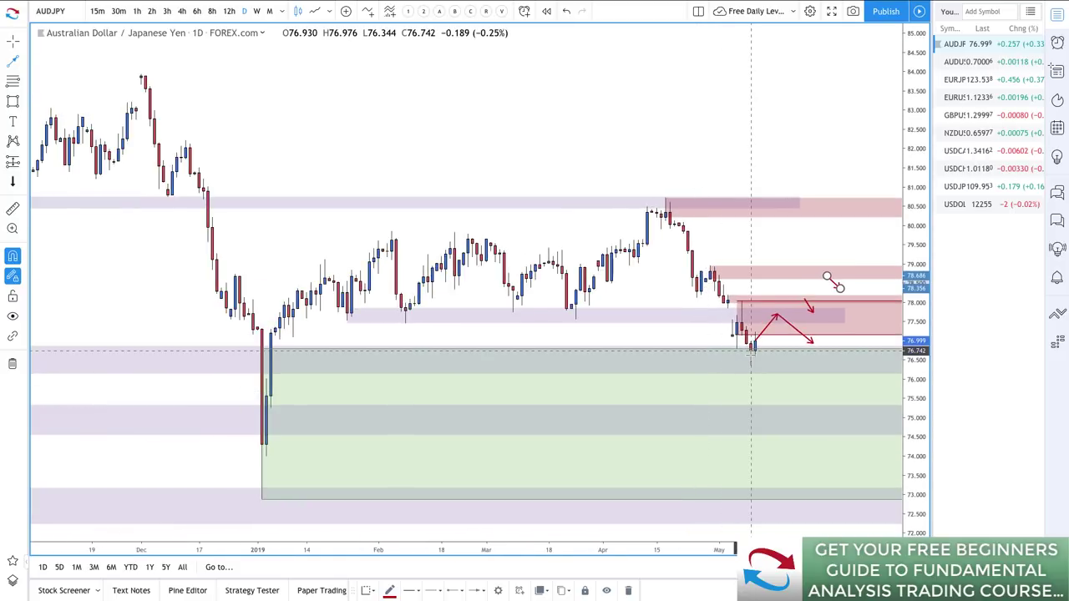
pyautogui.scroll(2, 756, 349)
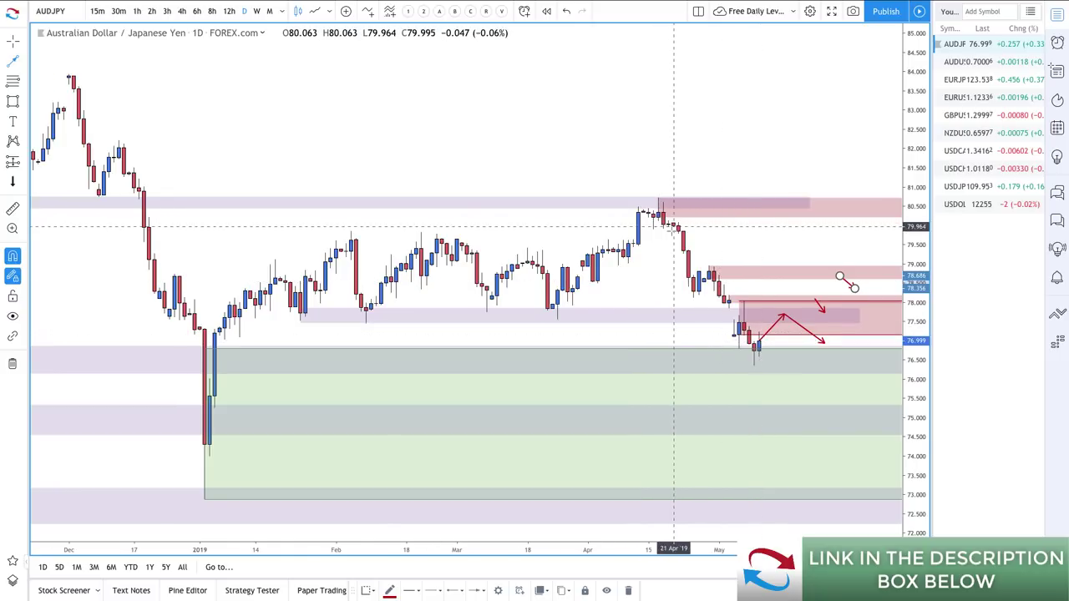
pyautogui.scroll(2, 664, 215)
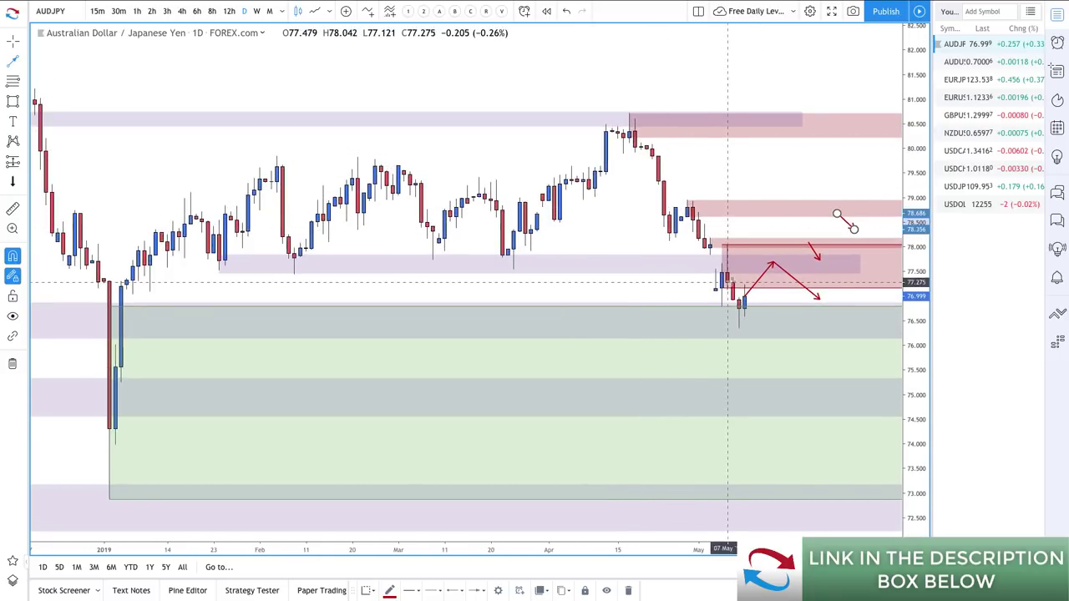